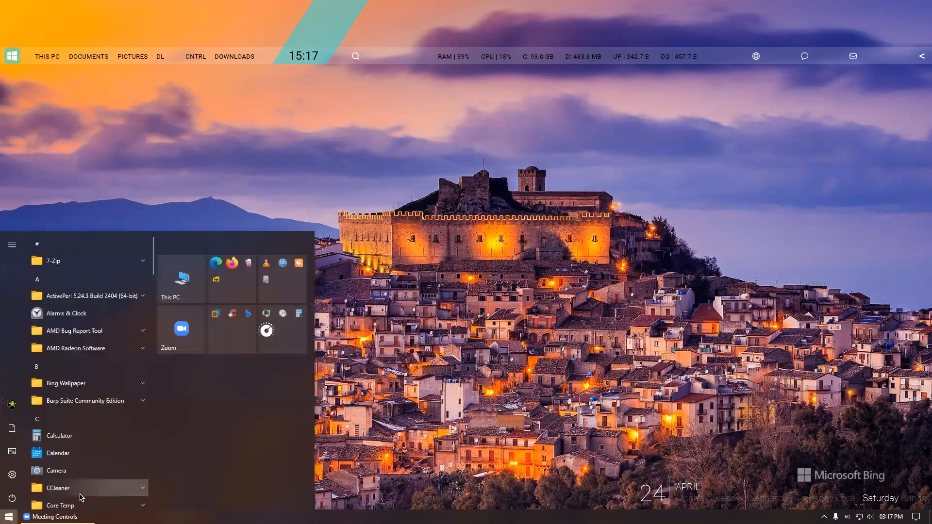
Step: Launch Microsoft Edge from the Start menu folder and load web.whatsapp.com by typing 'we'
click(231, 286)
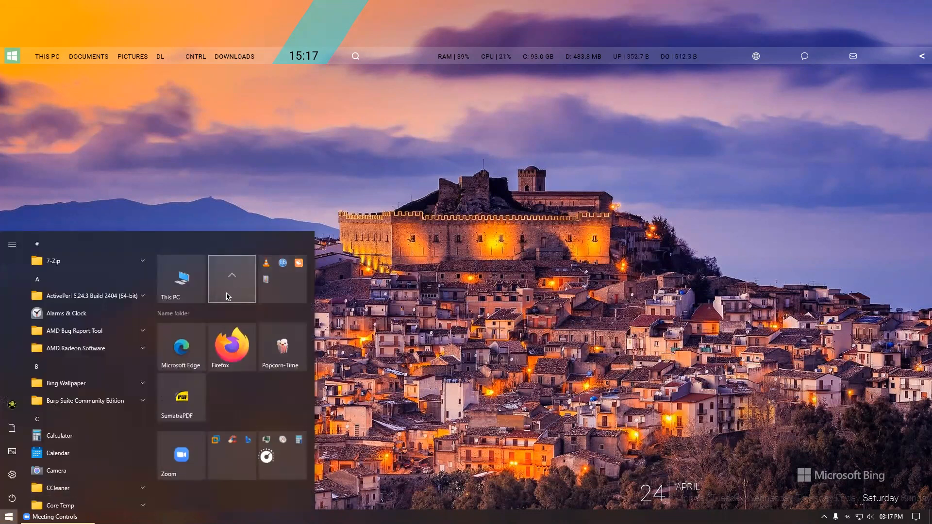
click(181, 349)
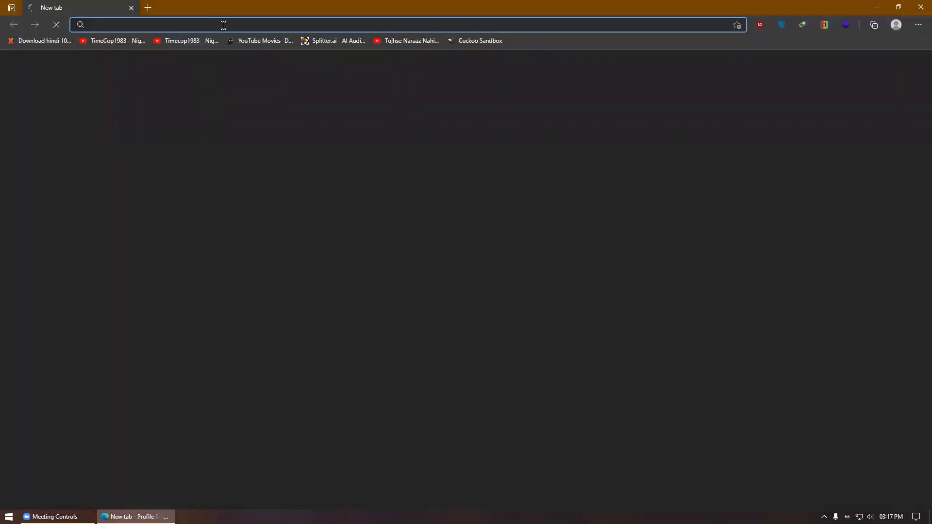
text(web.whatsapp.com)
key(Return)
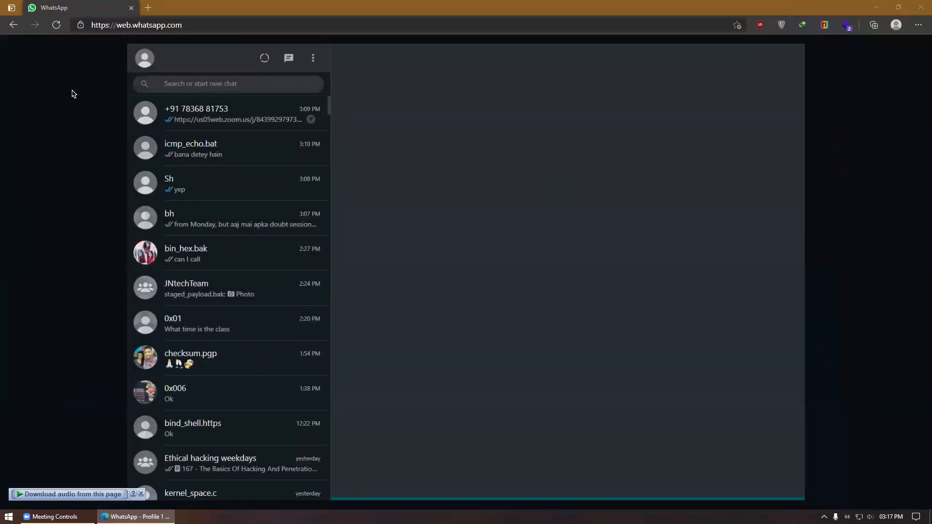
Step: In the top chat, delete today's Zoom link message for everyone
click(232, 122)
click(756, 443)
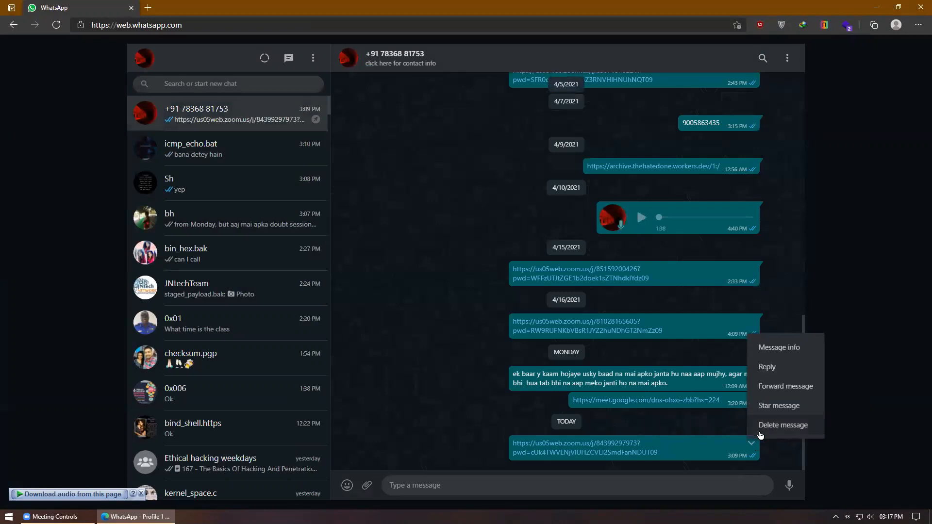
click(765, 425)
click(521, 322)
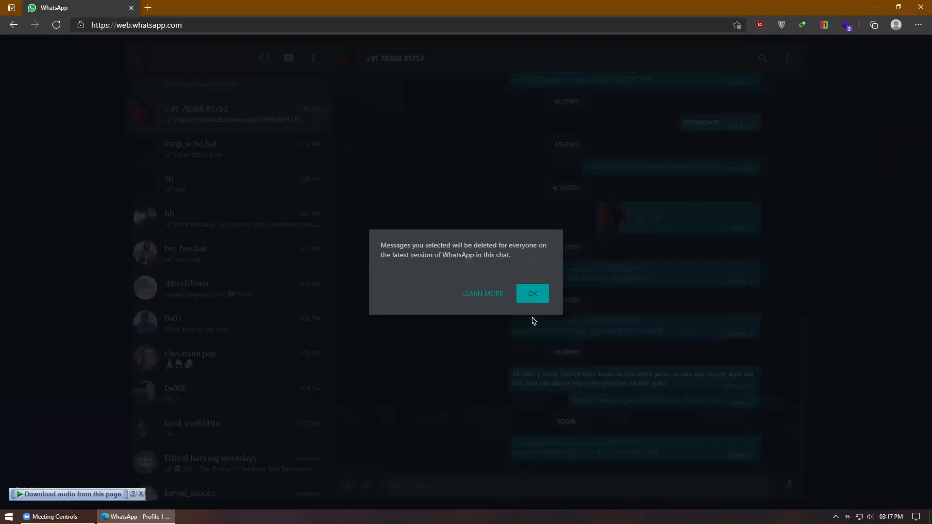
click(531, 301)
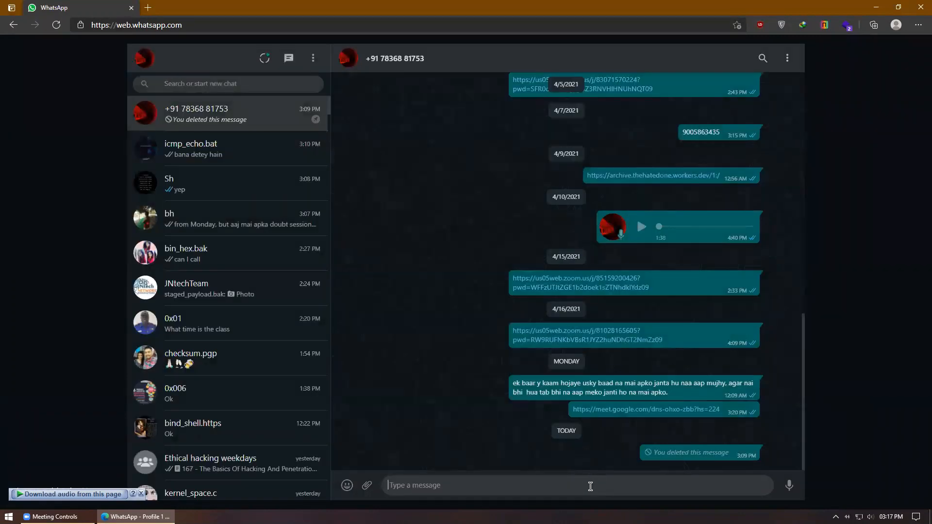
Step: Paste and send the new Zoom meeting link, then close the browser window
right_click(590, 486)
click(641, 315)
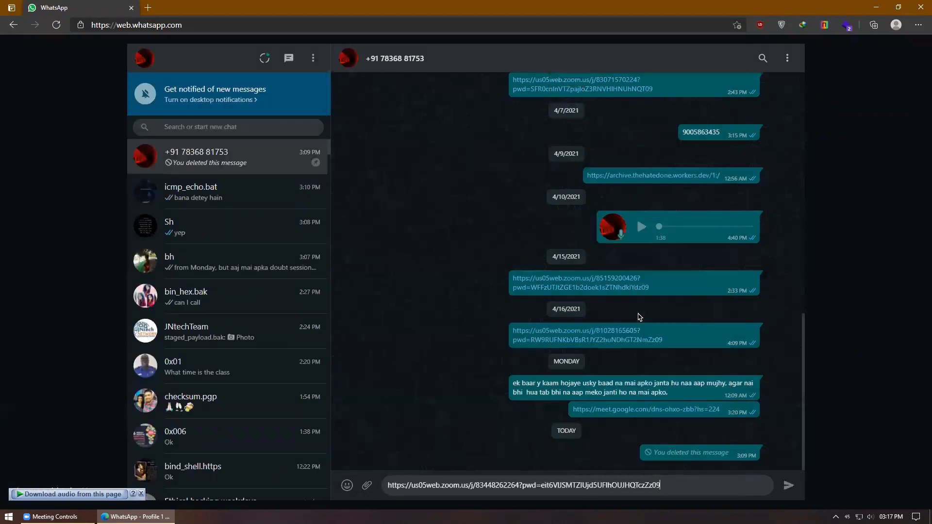
key(Return)
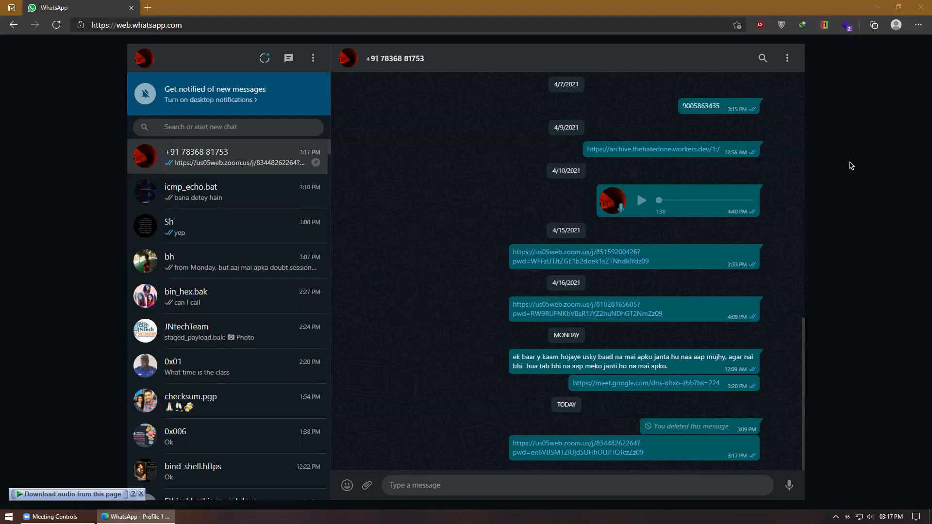
key(ctrl+super+Right)
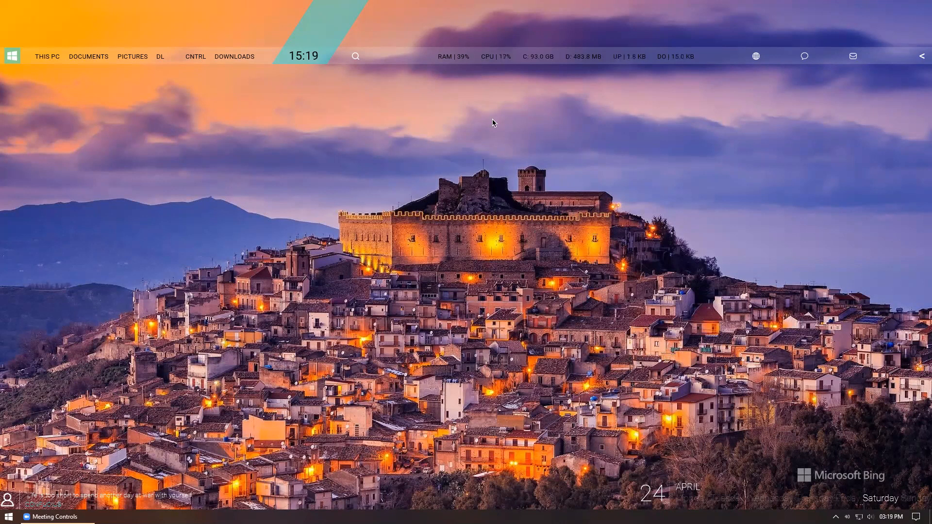
Step: Launch Wireshark via a Start search for 'wire', then open the Documents folder
click(9, 517)
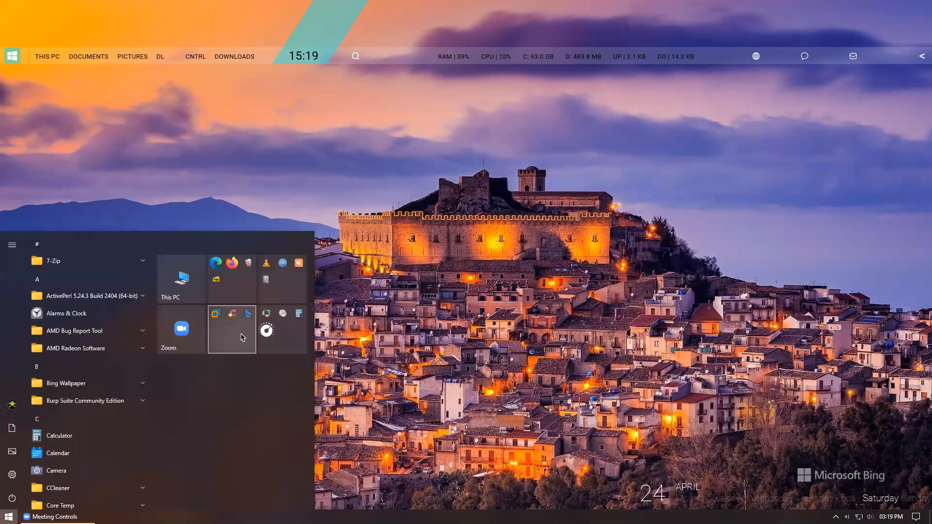
text(wire)
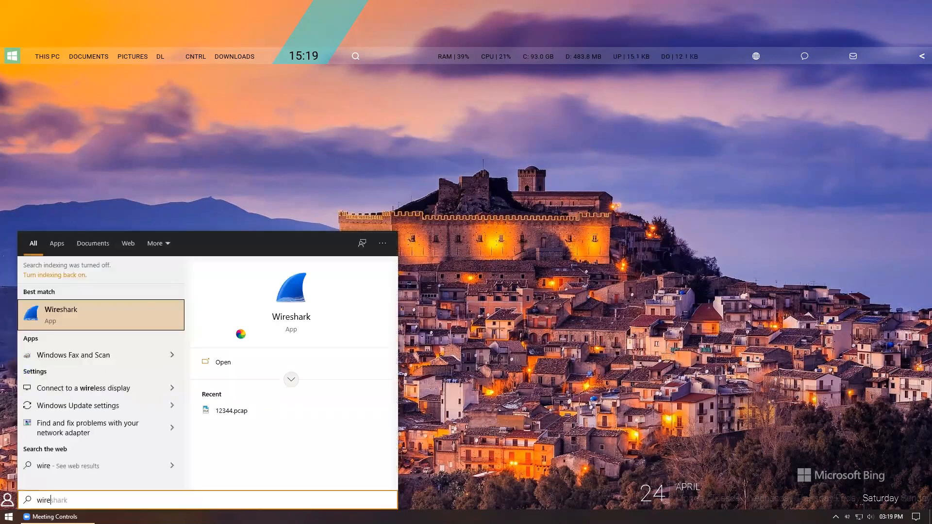
click(77, 319)
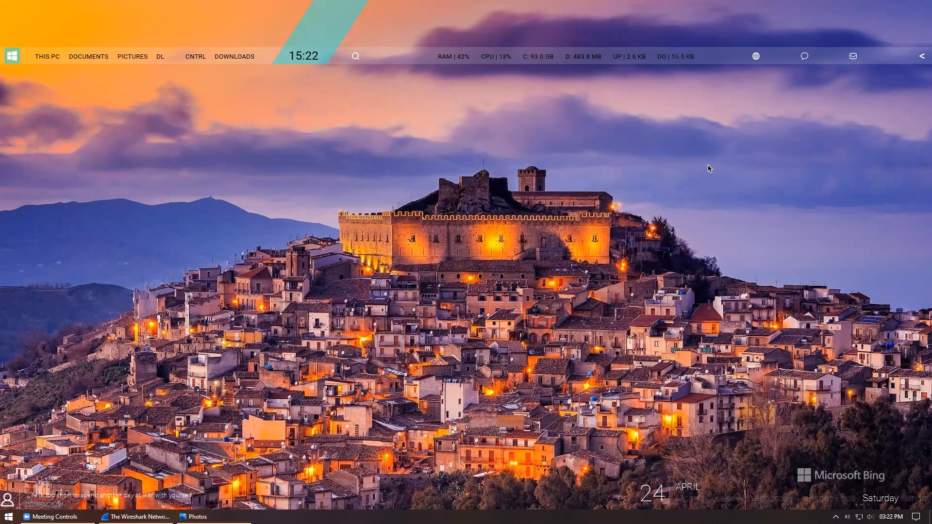
click(98, 58)
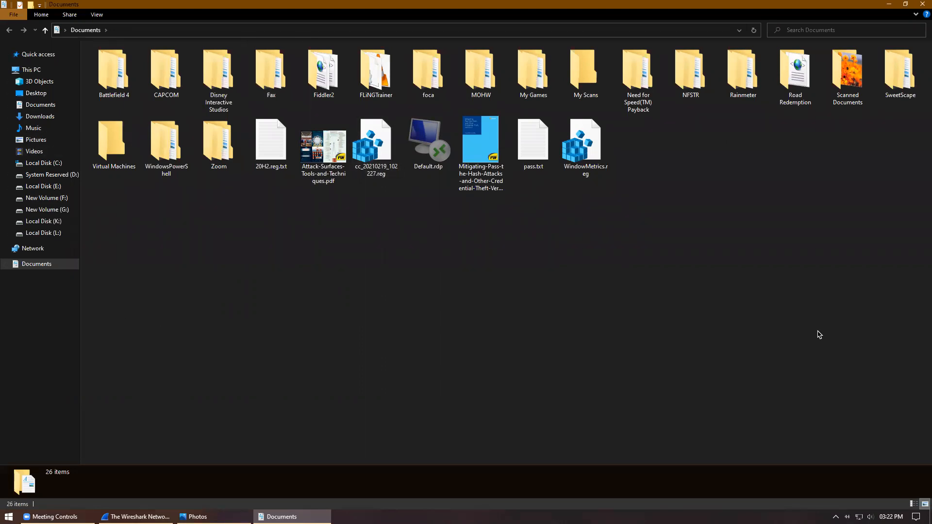
Step: Capture live Ethernet traffic in Wireshark, stop at 1341 packets, and open the File menu
click(137, 516)
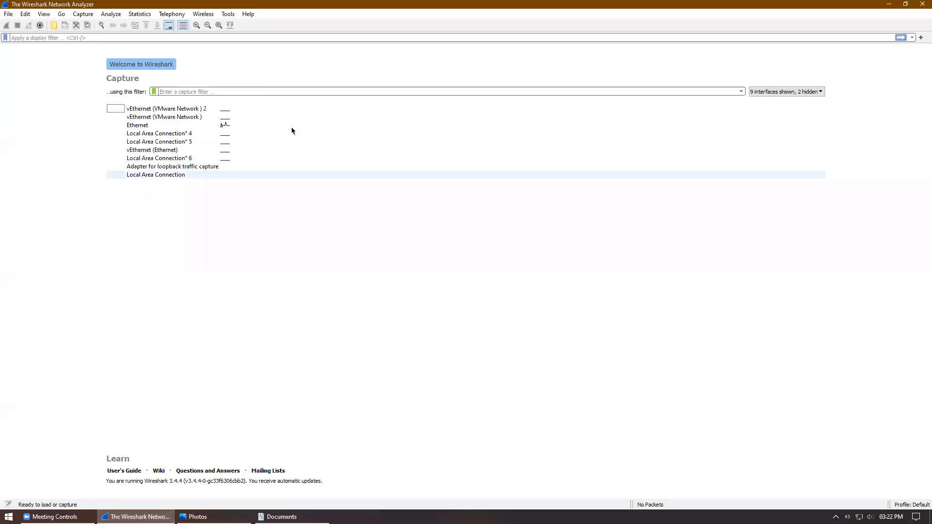
double_click(185, 124)
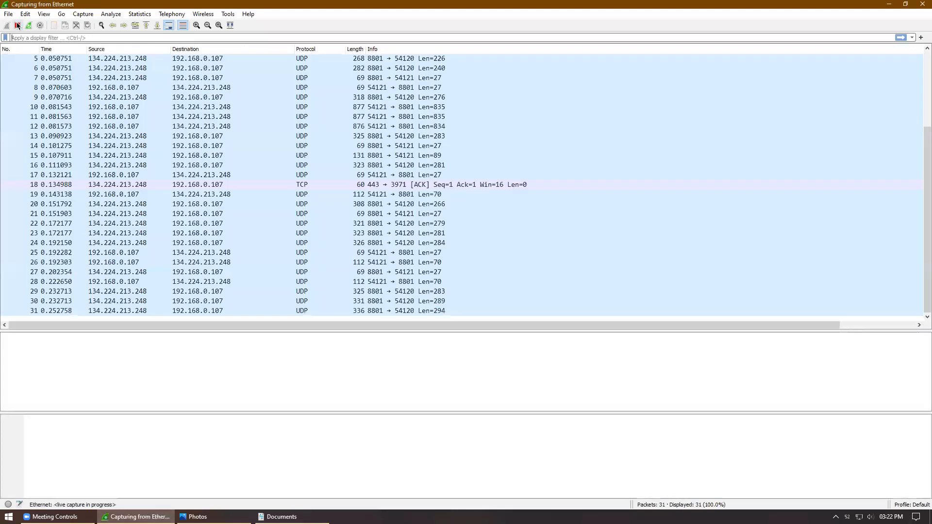
drag(926, 308, 925, 81)
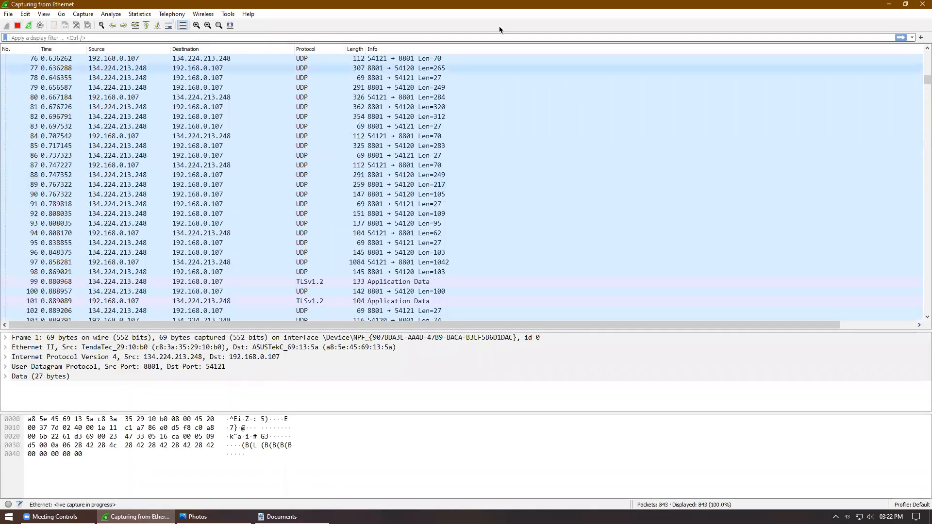
click(17, 26)
click(8, 13)
Step: Save the capture in Documents as 'capture' using the Wireshark/tcpdump pcap format
click(29, 93)
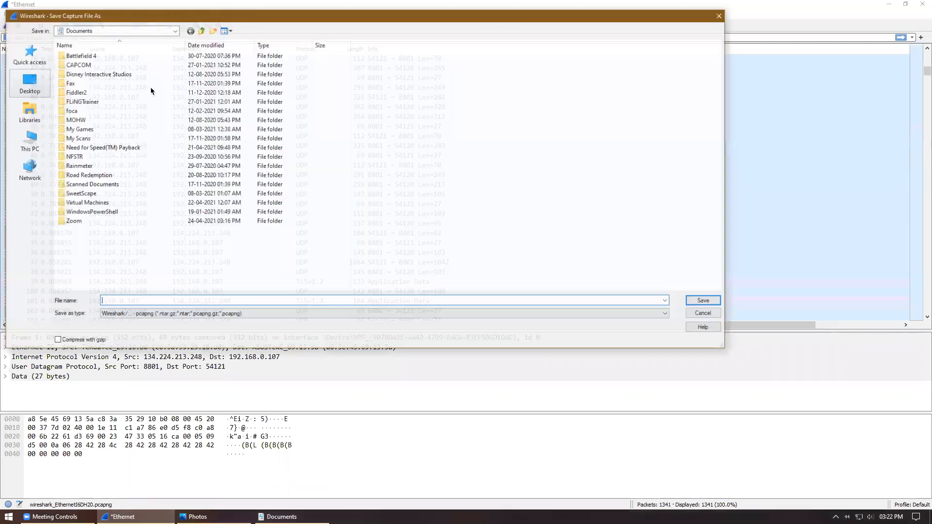
click(167, 315)
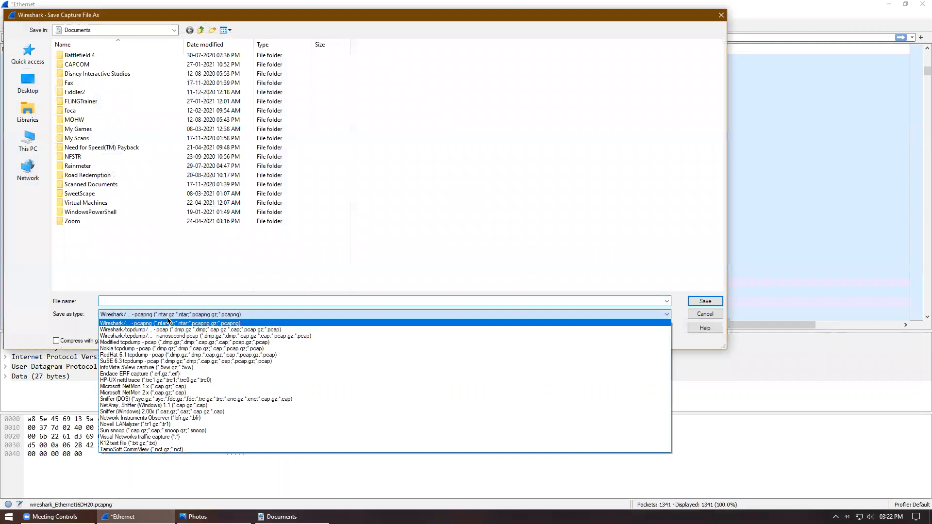
click(168, 330)
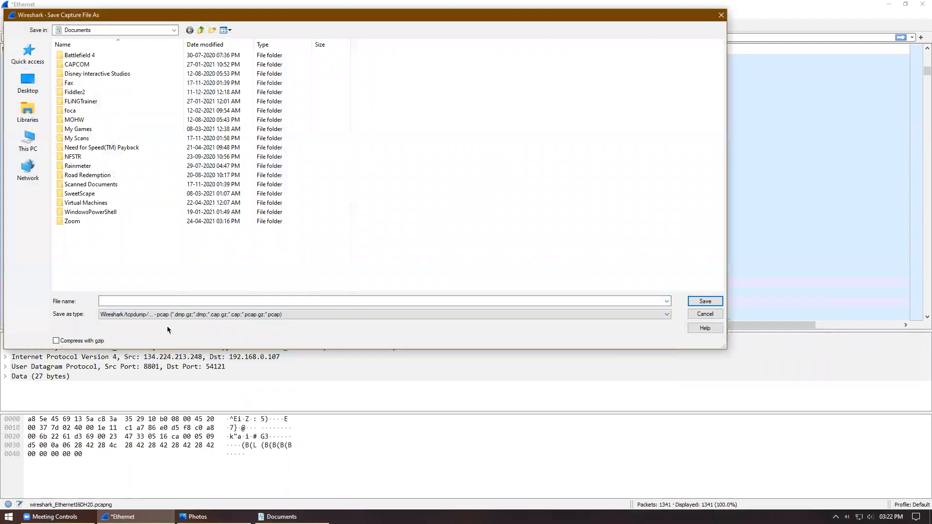
click(191, 302)
text(c)
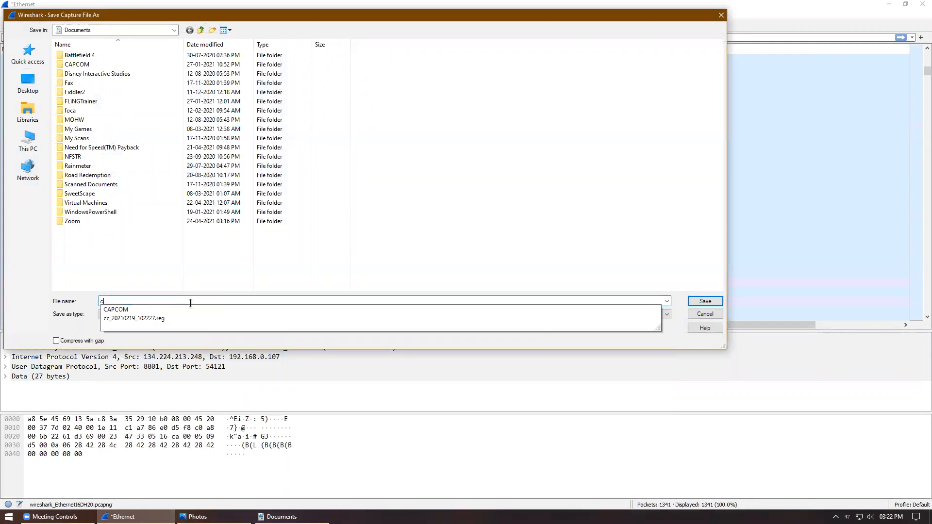
text(apture)
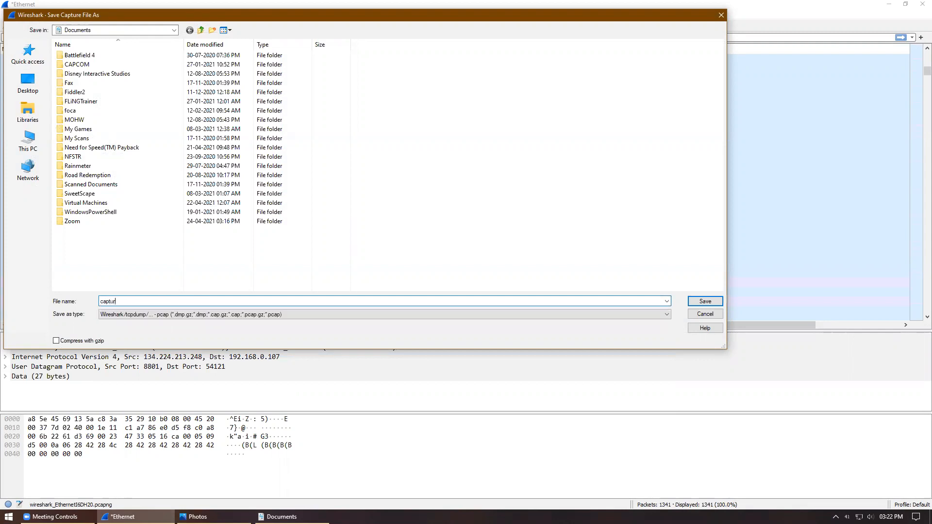
click(711, 303)
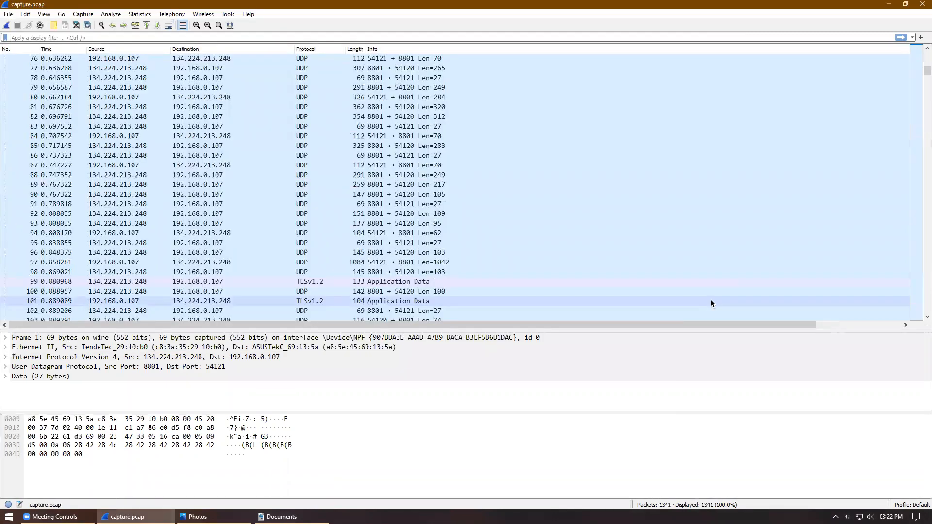
Step: Close Wireshark and reopen capture.pcap from the Documents folder
click(921, 6)
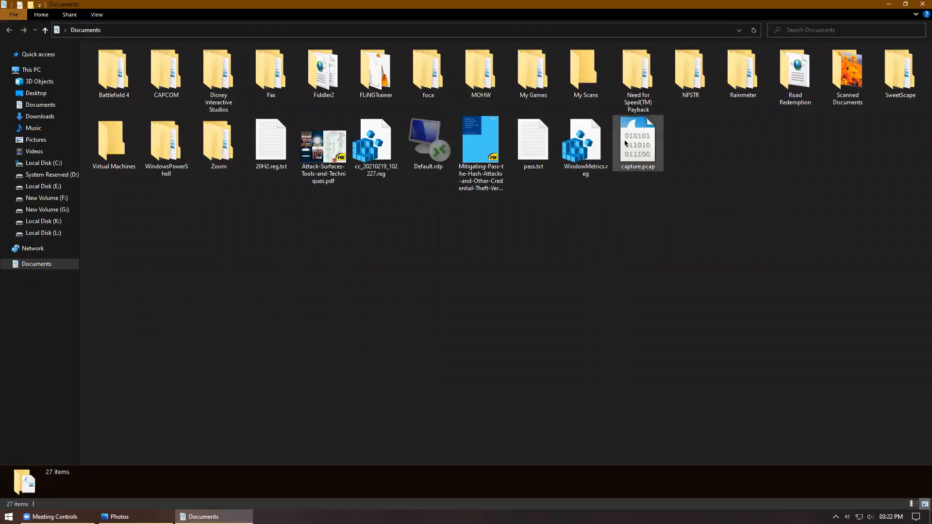
click(627, 143)
click(651, 179)
double_click(653, 156)
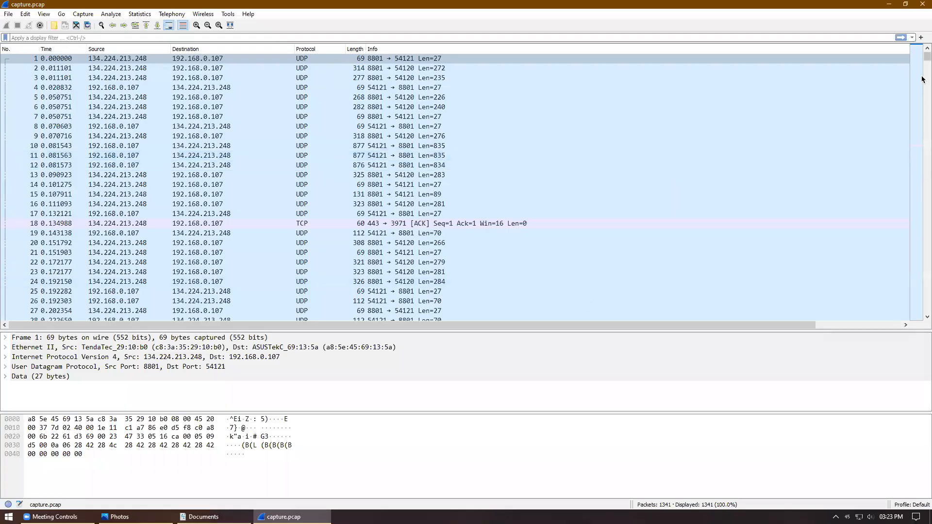
Step: Open packet 1325 in its own window and expand its Data and User Datagram Protocol sections
drag(927, 56, 922, 311)
click(443, 242)
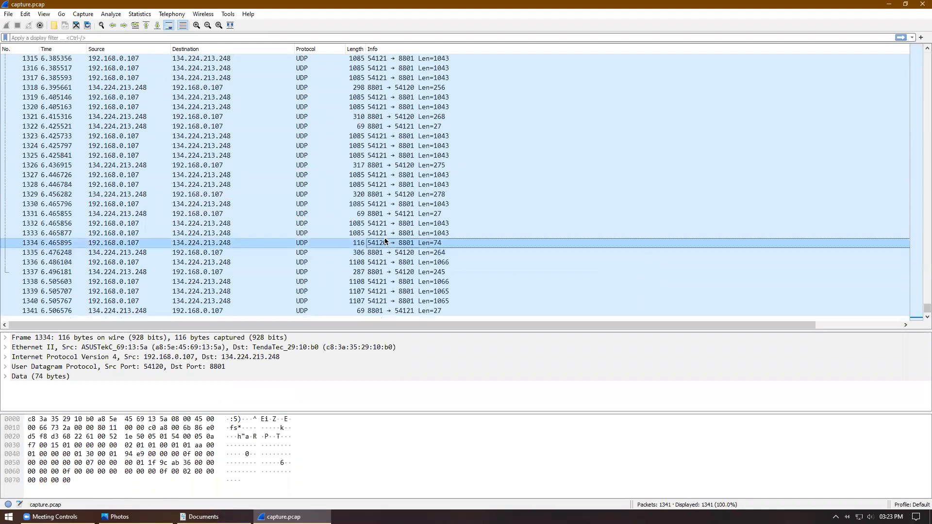
double_click(443, 154)
click(106, 131)
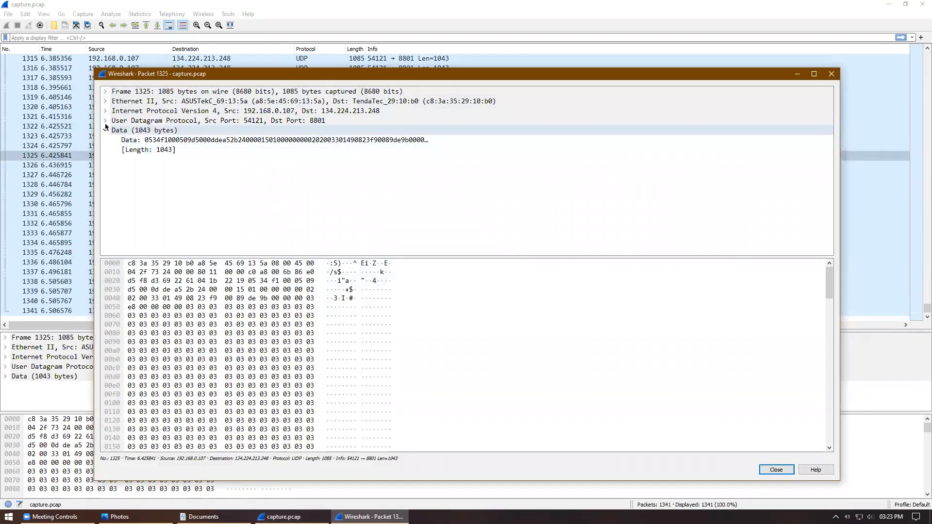
click(105, 121)
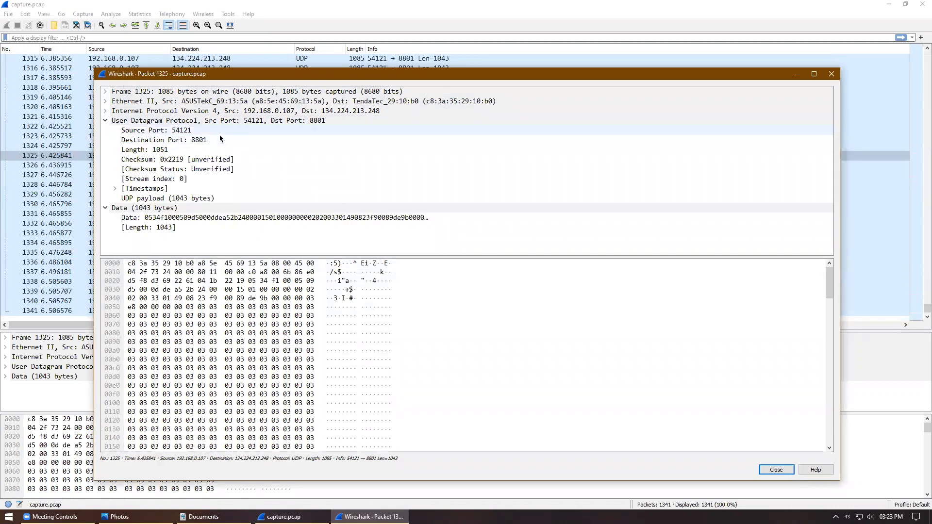
click(838, 78)
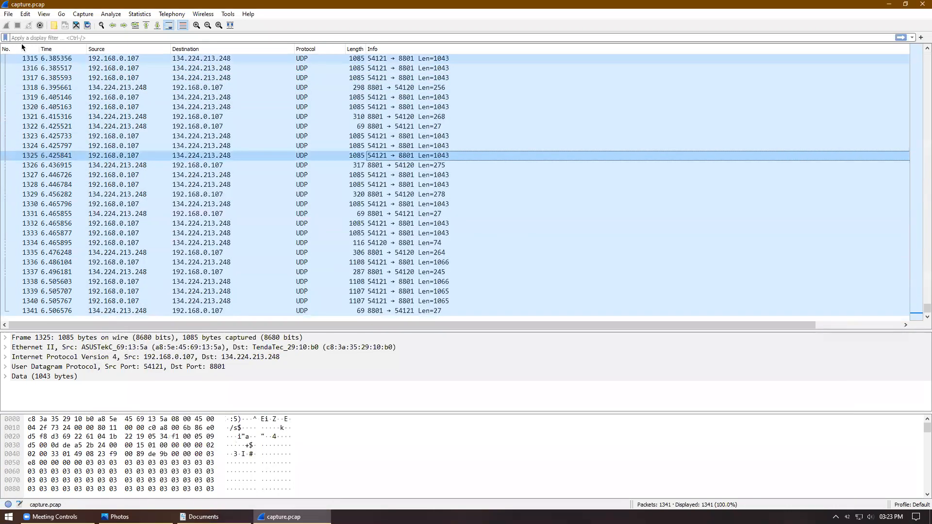
Step: Browse the Statistics menu and select packet 1331 in the list
click(8, 13)
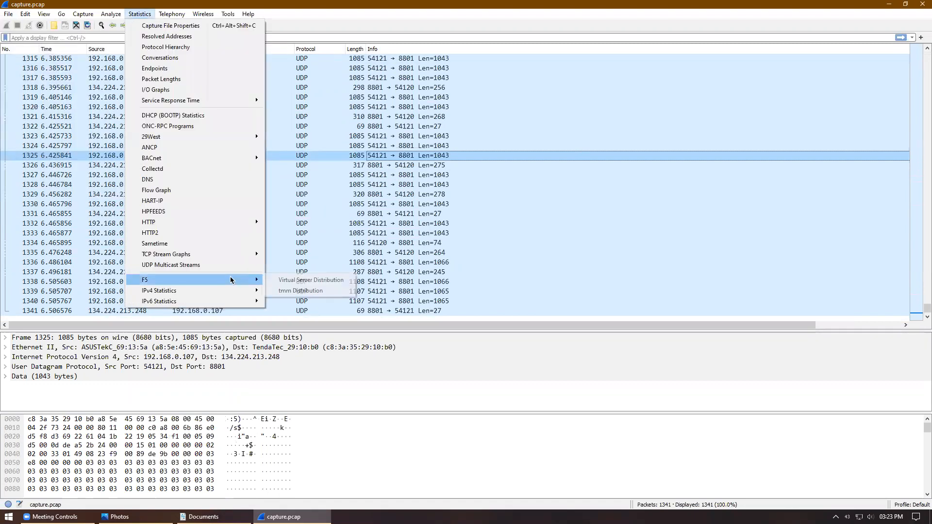
click(430, 214)
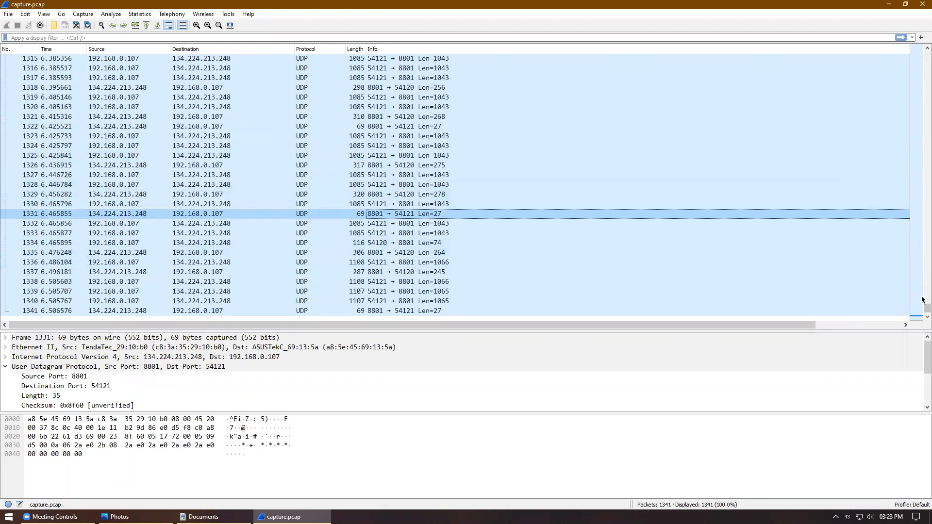
drag(927, 308, 923, 50)
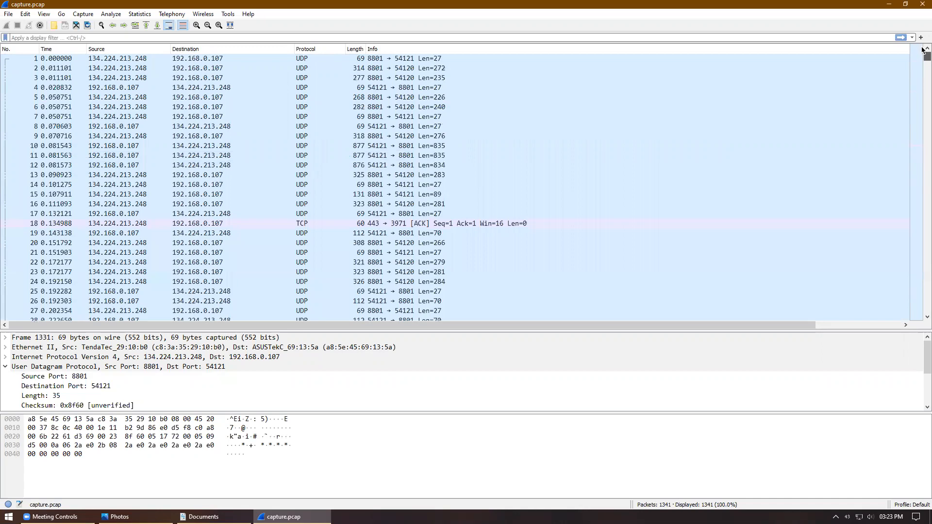
Step: Close Wireshark and the Documents window, then search Start for 'wir'
click(921, 4)
click(416, 316)
click(922, 4)
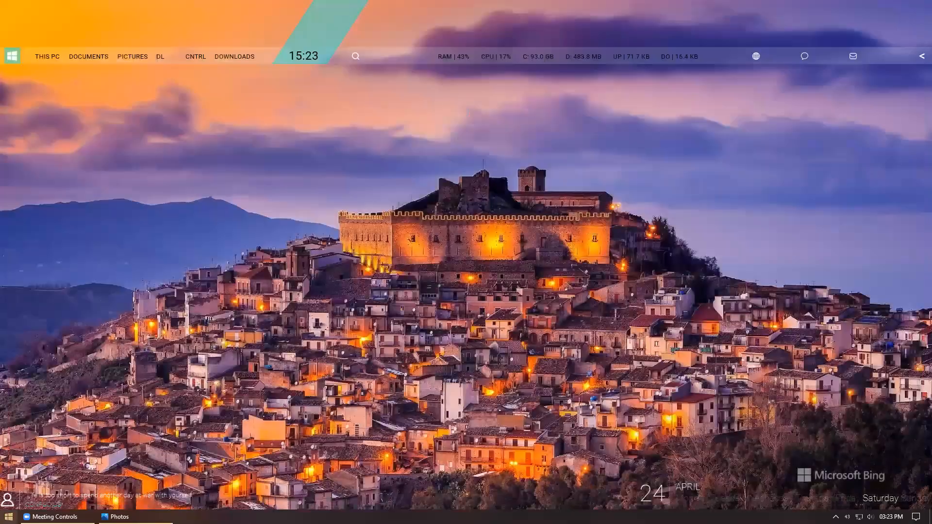
key(super)
text(wir)
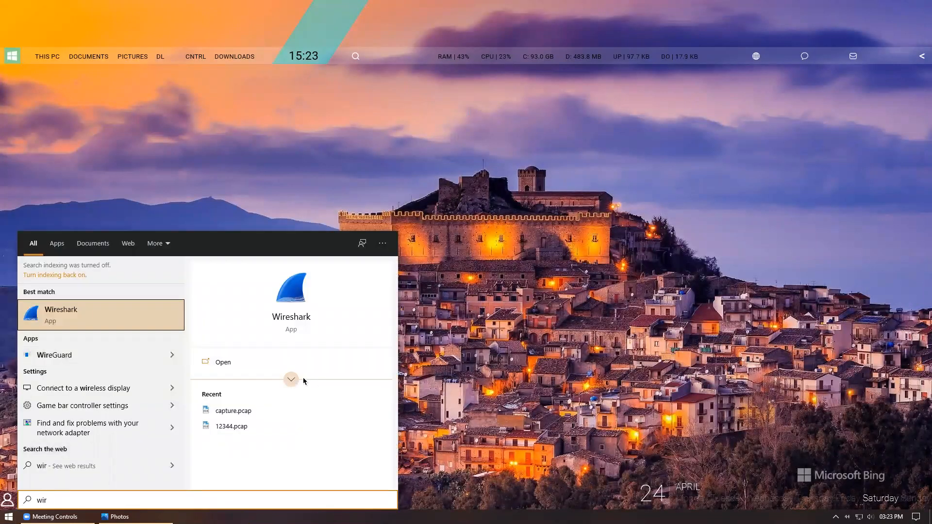
Step: Pin Wireshark to Start from the search result's extra options, then launch it
click(294, 382)
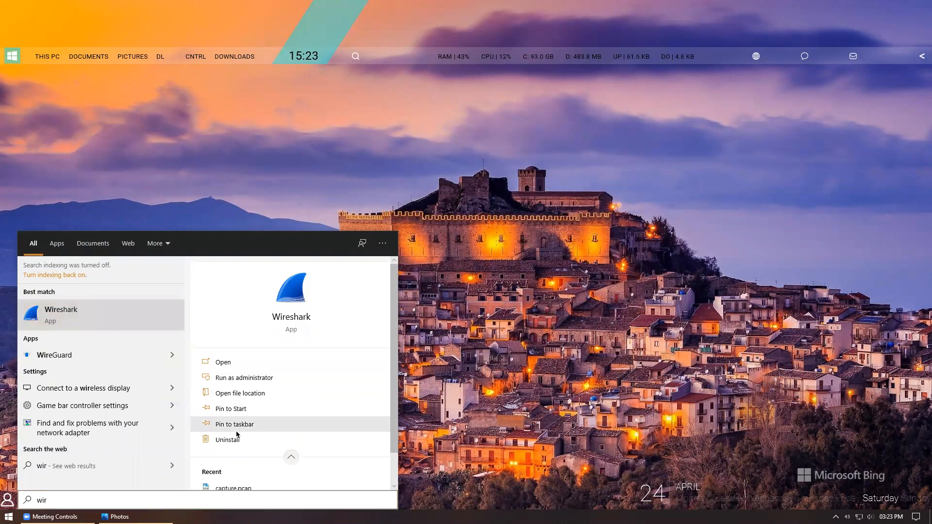
click(235, 409)
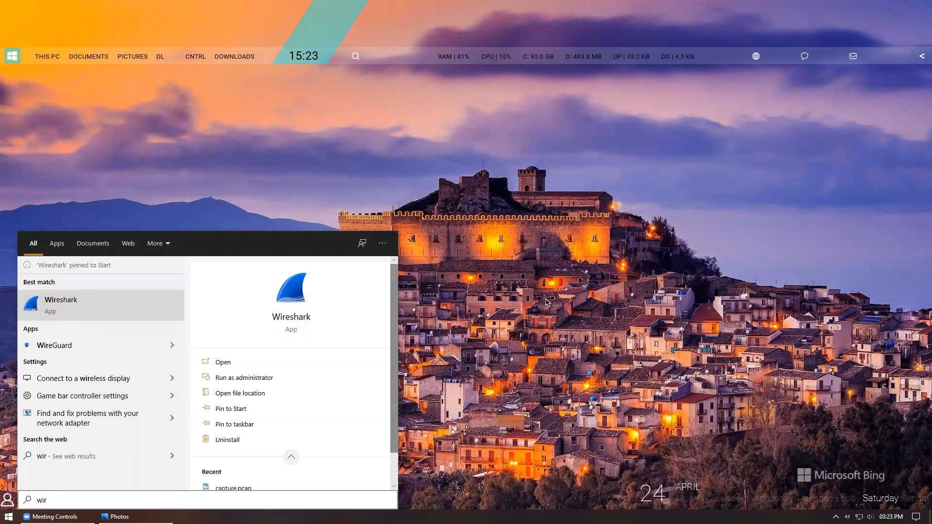
click(70, 304)
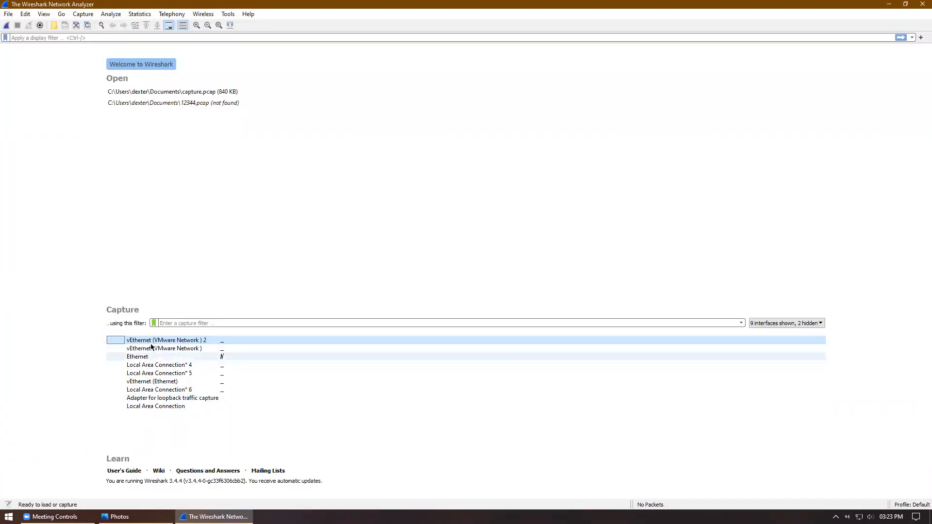
Step: Capture on Ethernet until 791 packets, scroll the packet list, then bring Photos forward
double_click(140, 359)
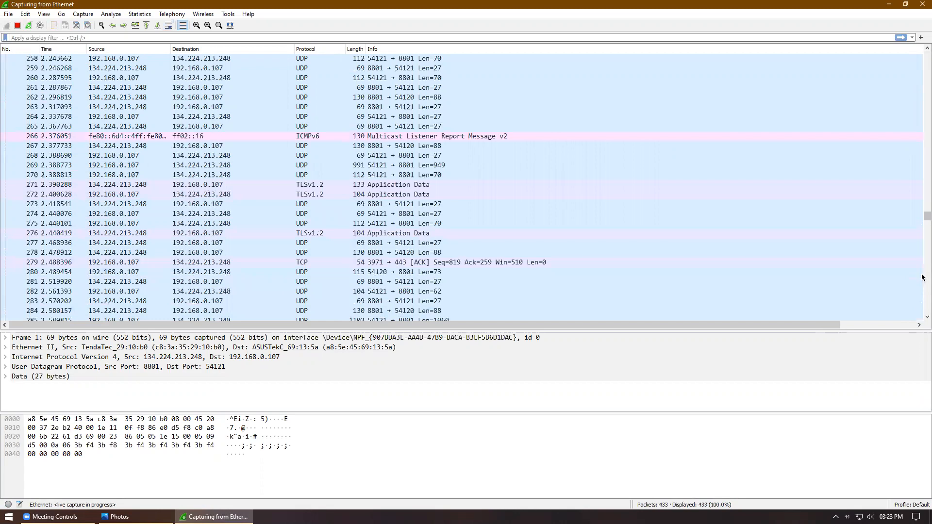
click(17, 25)
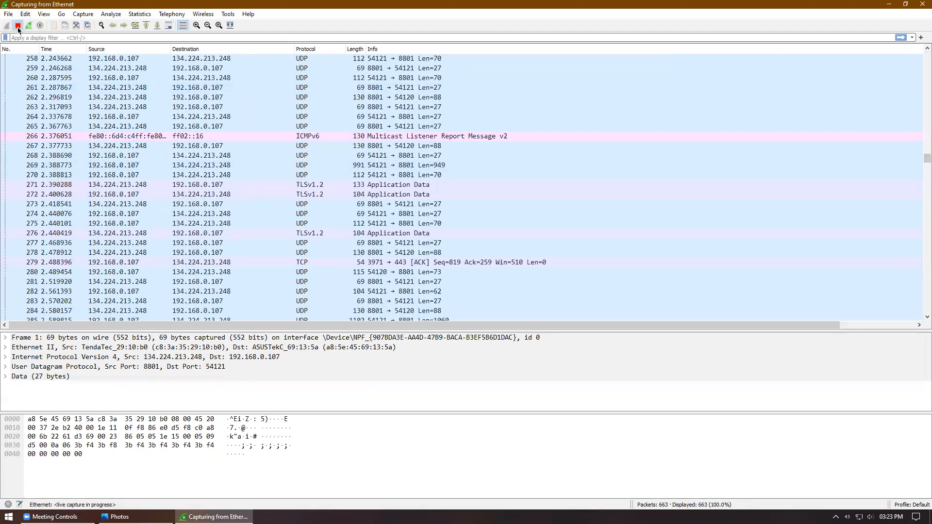
drag(925, 141, 925, 182)
scroll(923, 193, down, 7)
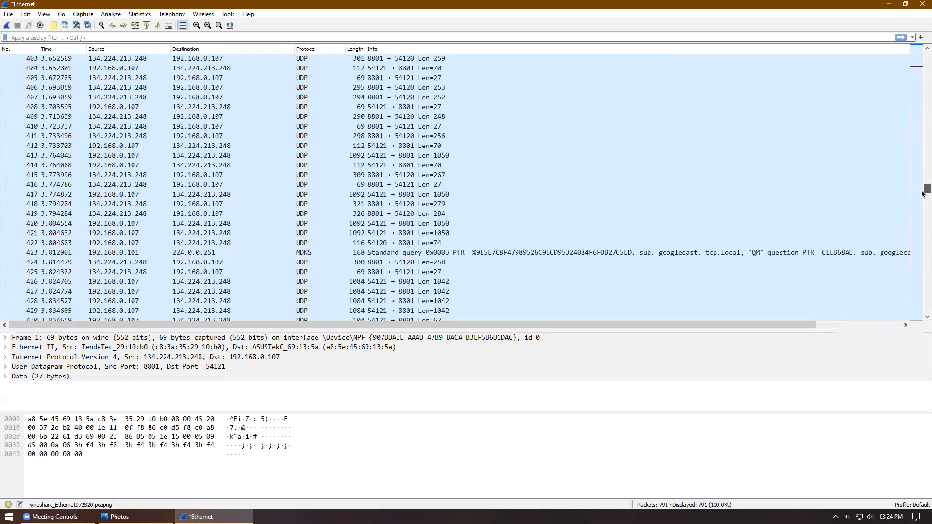
drag(923, 96, 923, 327)
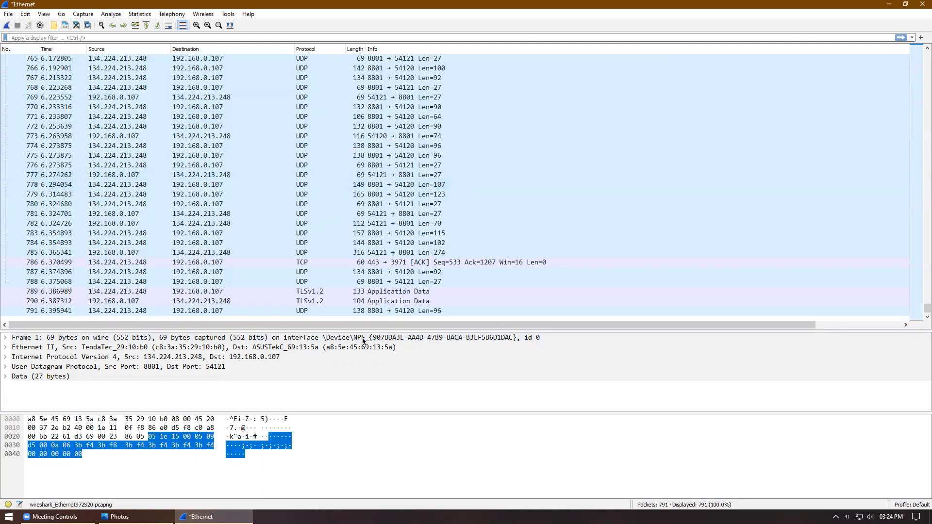
click(119, 517)
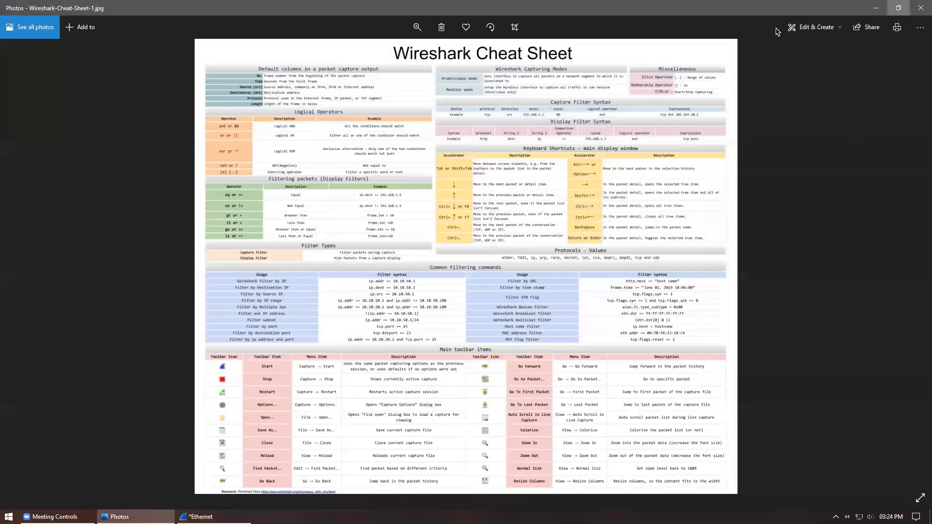
Step: Enlarge Wireshark-Cheat-Sheet-1.jpg with the zoom slider, scroll through it, then minimise Photos
click(896, 13)
click(417, 26)
drag(372, 53, 376, 57)
scroll(505, 289, down, 2)
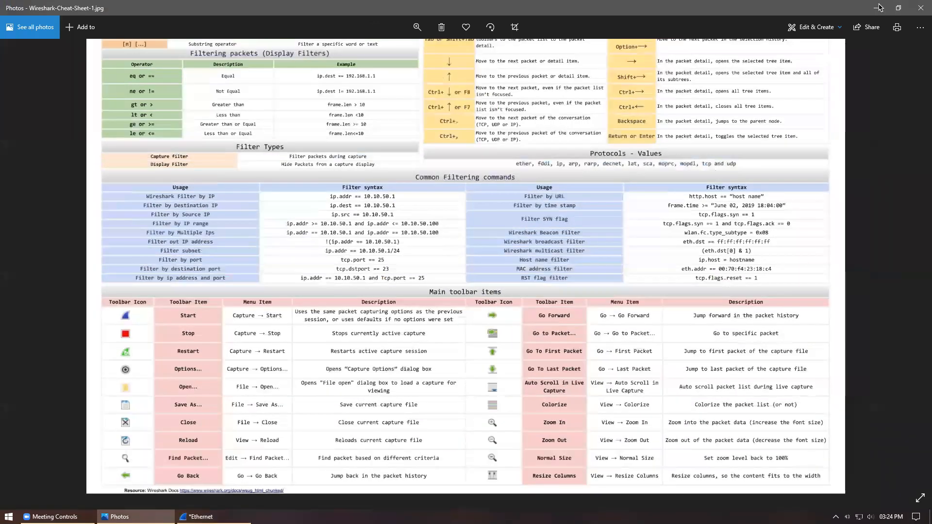
click(873, 8)
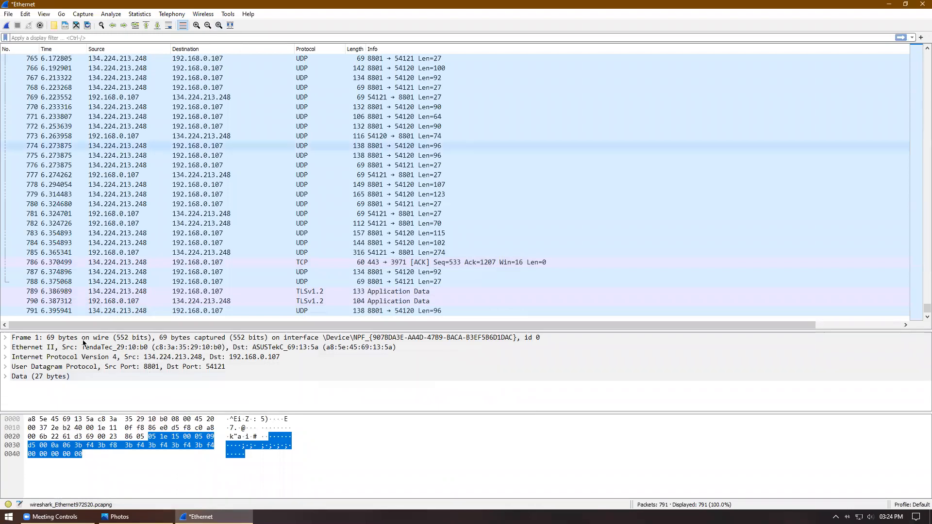
Step: Switch between Wireshark and the cheat sheet via the taskbar, ending back on the capture
click(136, 517)
click(214, 517)
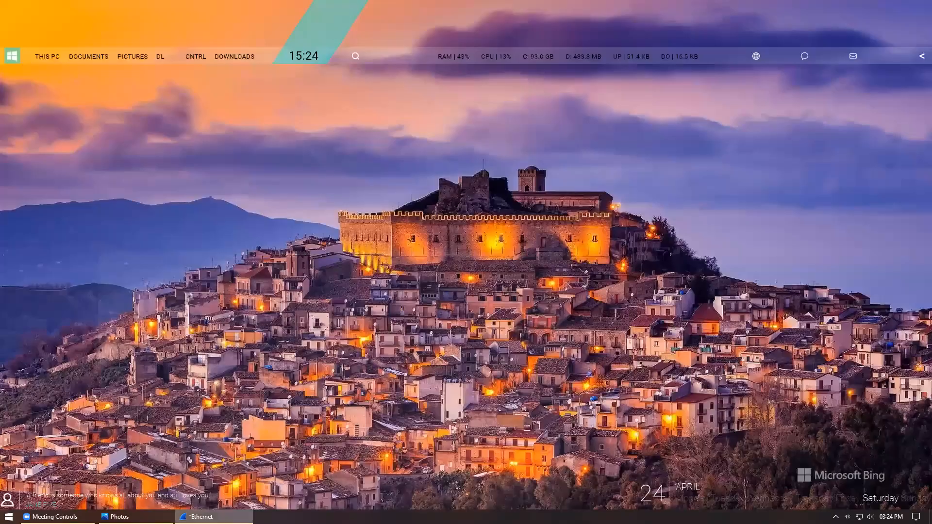
click(137, 517)
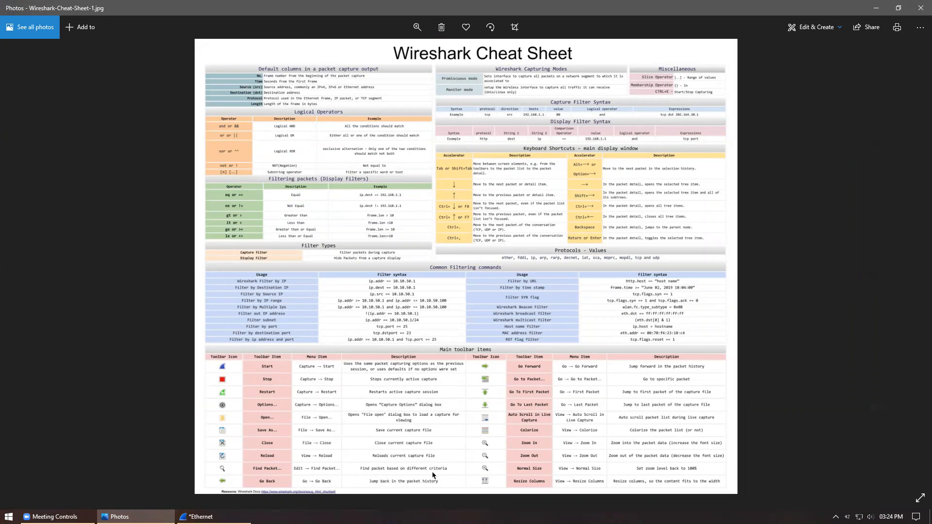
click(876, 8)
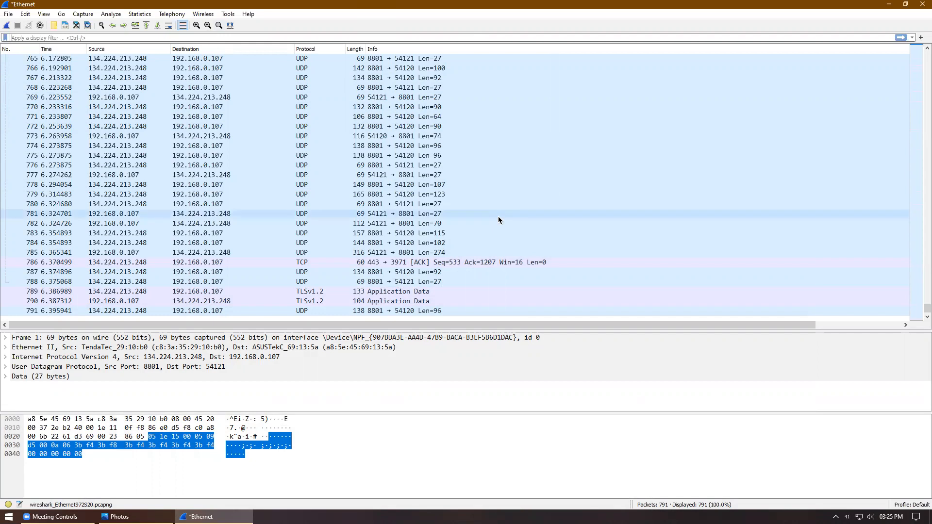
Step: Open Notepad, enlarge the text, and note the PC address as 'Ip = 192.168.0.107'
key(super+r)
text(not)
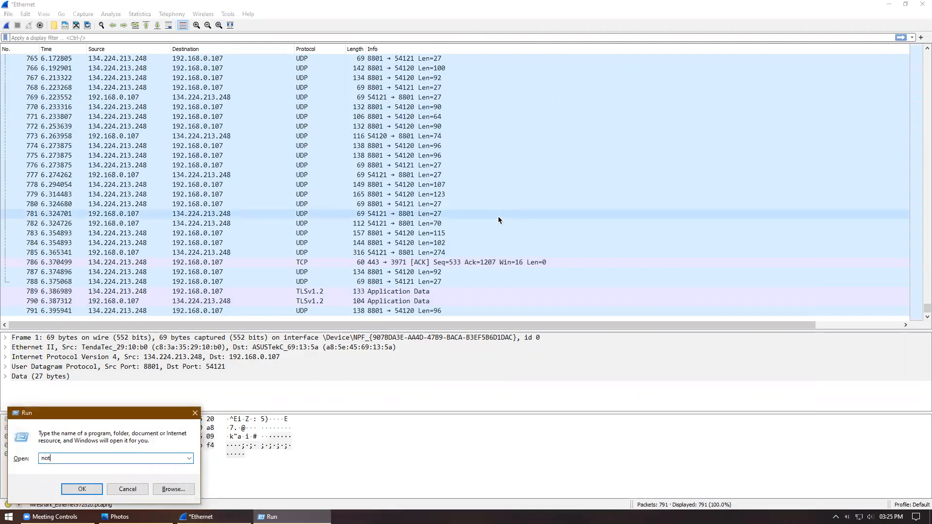
text(epad)
key(Return)
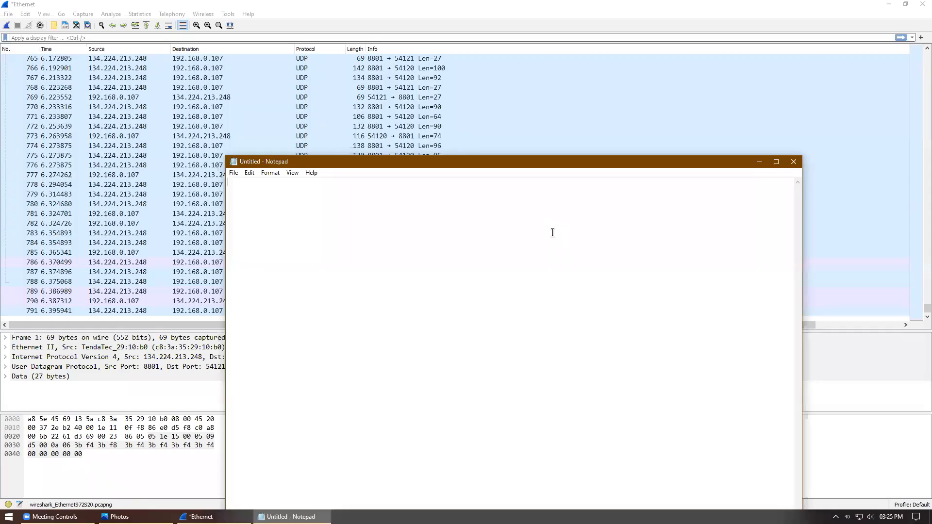
text(I)
key(ctrl+plus)
key(ctrl+plus)
key(ctrl+plus)
key(ctrl+plus)
key(ctrl+plus)
key(ctrl+plus)
key(ctrl+plus)
key(ctrl+plus)
key(ctrl+plus)
key(ctrl+plus)
key(ctrl+plus)
key(ctrl+plus)
key(ctrl+plus)
key(ctrl+plus)
key(ctrl+plus)
key(ctrl+plus)
key(ctrl+plus)
key(ctrl+plus)
key(ctrl+plus)
key(ctrl+plus)
text(p = )
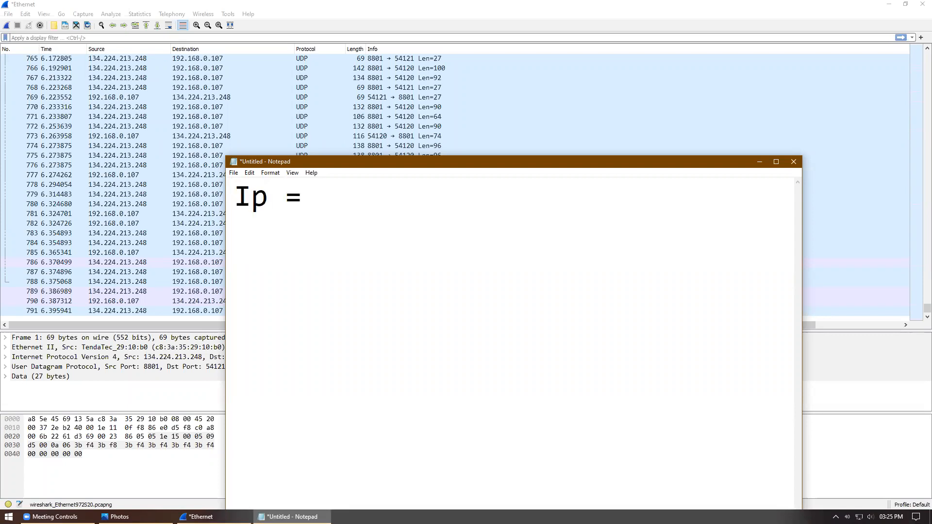
text(192.1)
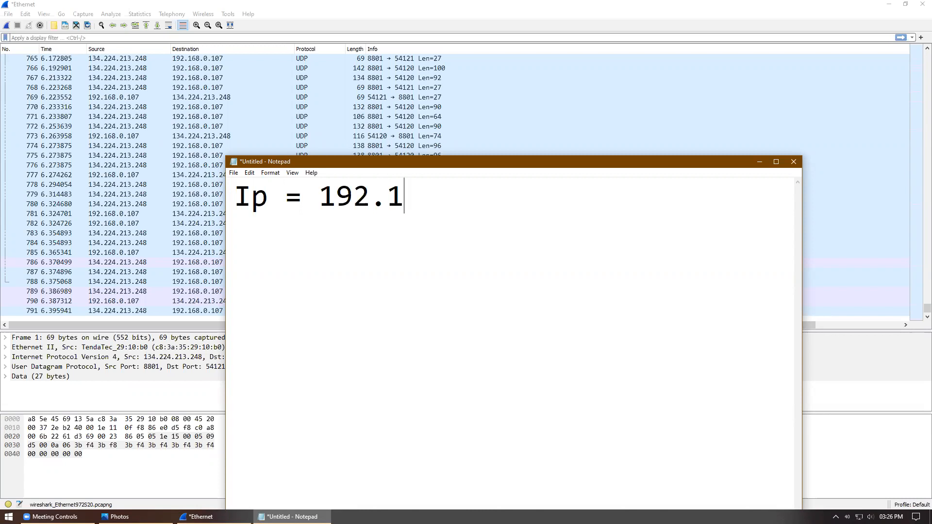
text(68.0.107)
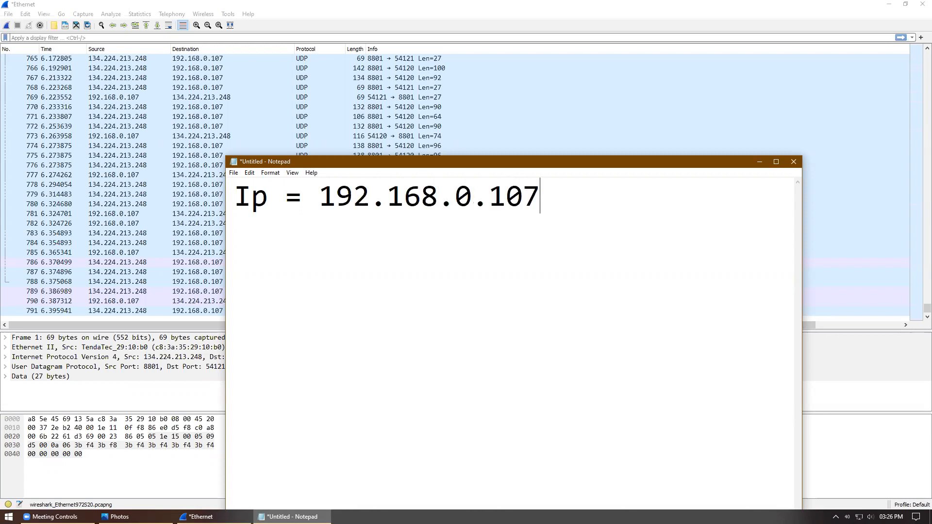
Step: Launch a Command Prompt window via Run with cmd
key(super+r)
text(cmd)
key(Return)
Step: Run an ipconfig command meant to filter for IPv4 lines with findstr, and check its output
text(ipc)
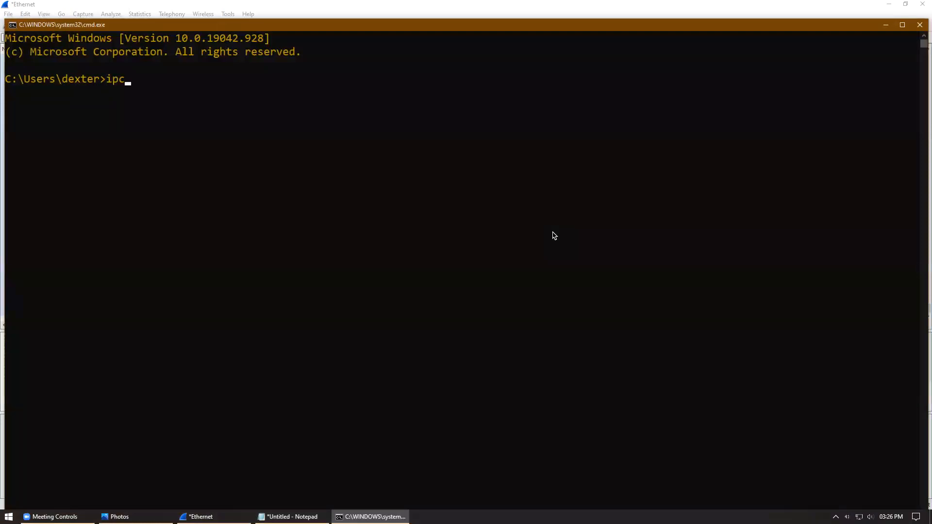
text(nof)
key(BackSpace)
text(nfig |)
key(BackSpace)
text(findstr IPv4)
key(Return)
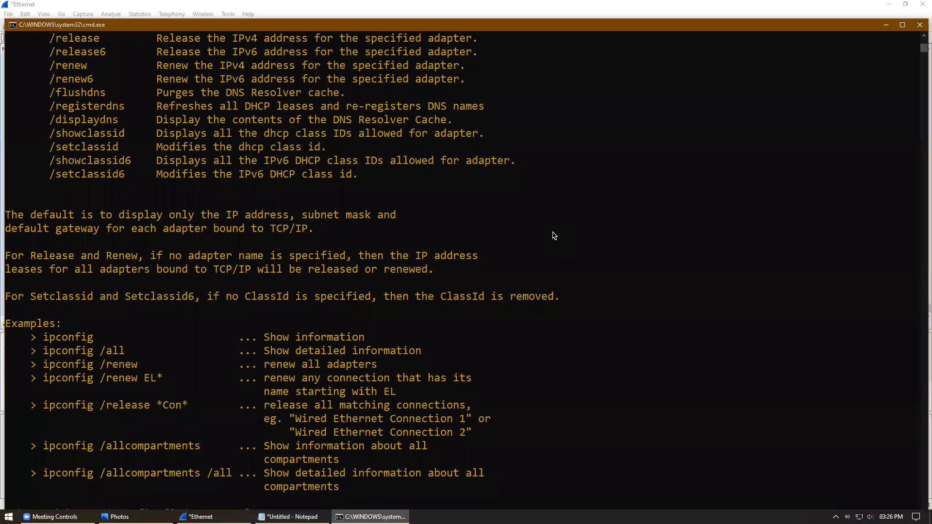
scroll(555, 236, up, 3)
scroll(555, 236, down, 3)
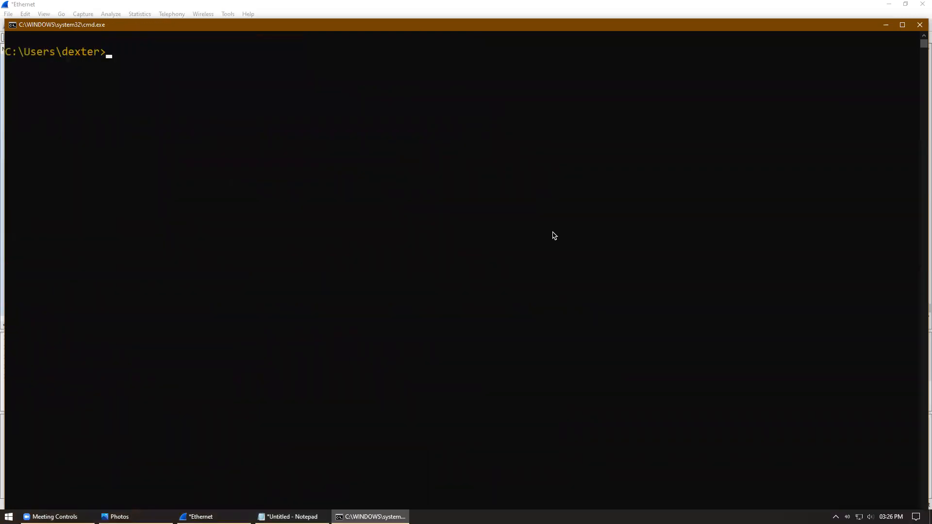
Step: Run ipconfig | findstr IPv4, highlight the first address 192.168.0.107, and return to Notepad
text(ipconfig |)
text( findt)
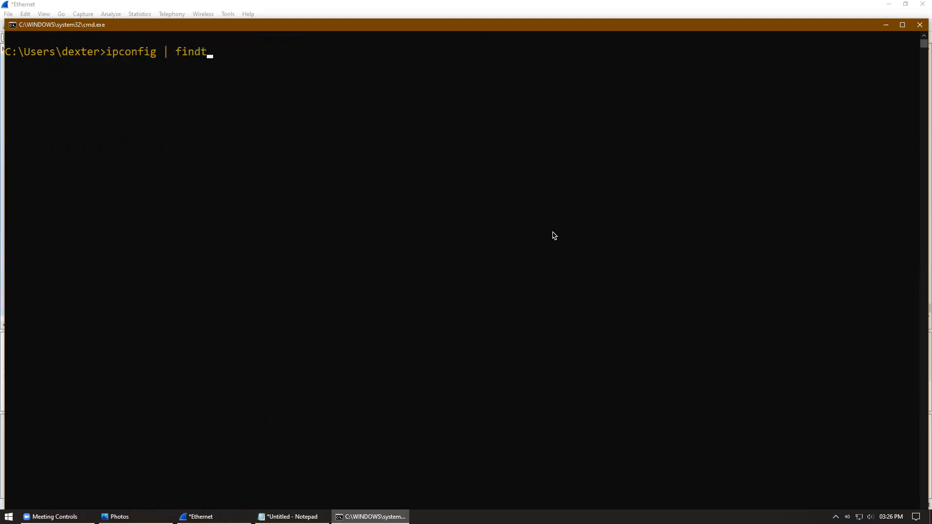
text(str IPv4)
key(Return)
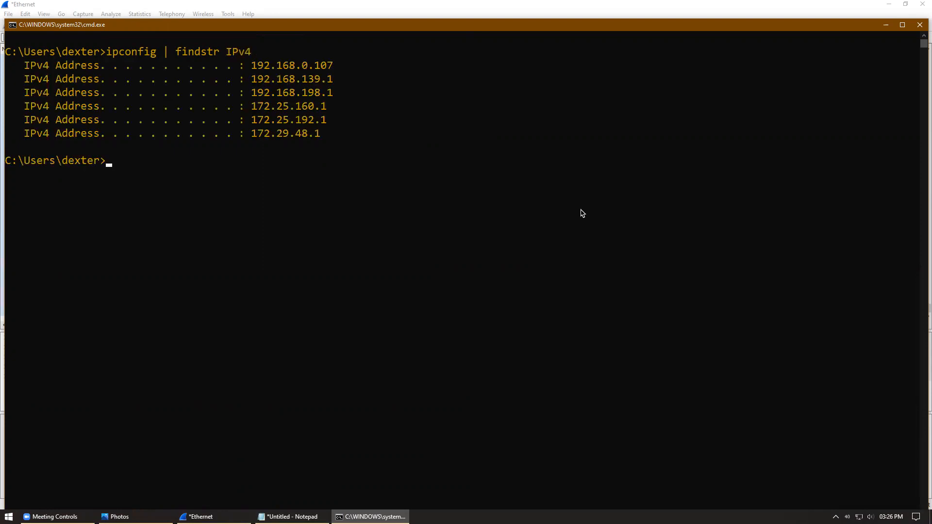
click(21, 65)
drag(92, 68, 334, 68)
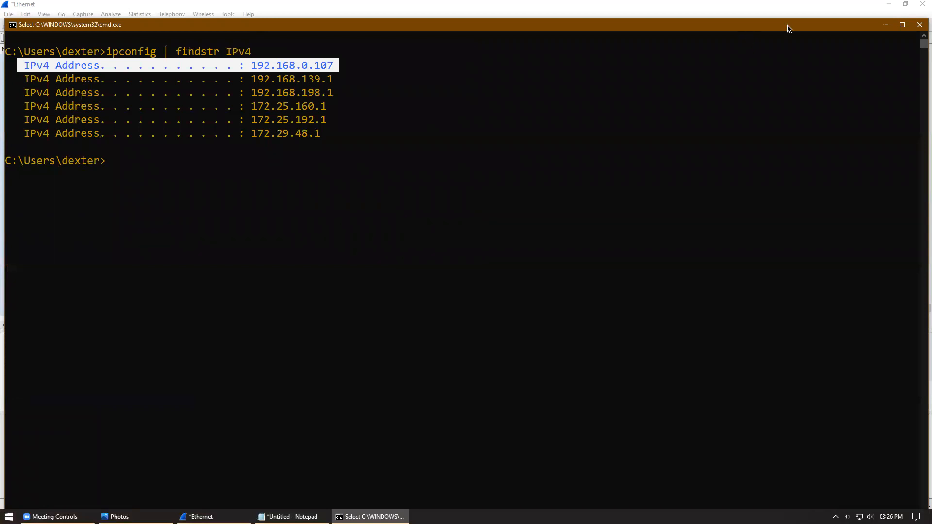
click(886, 25)
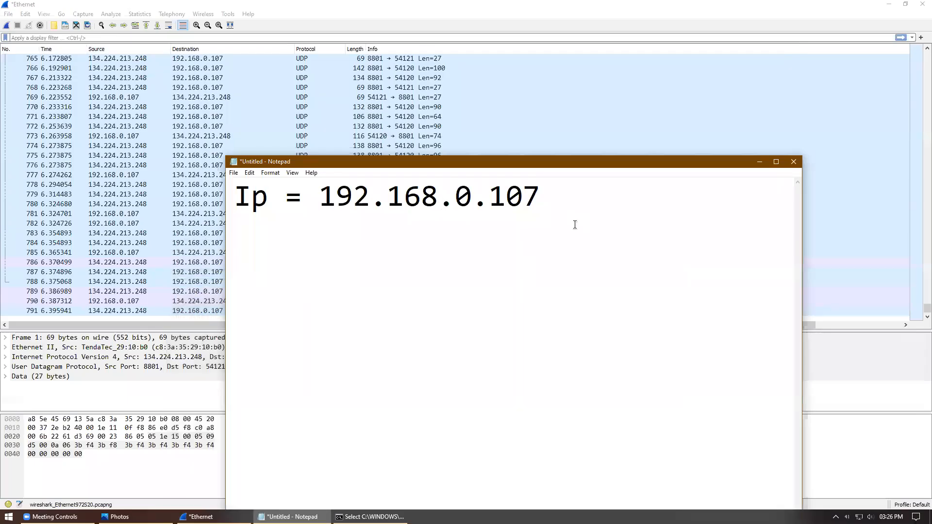
Step: Add a second Notepad line reading 'IP = 192.168.0.50' for the router address
key(Return)
key(Return)
text(192.168.0.50)
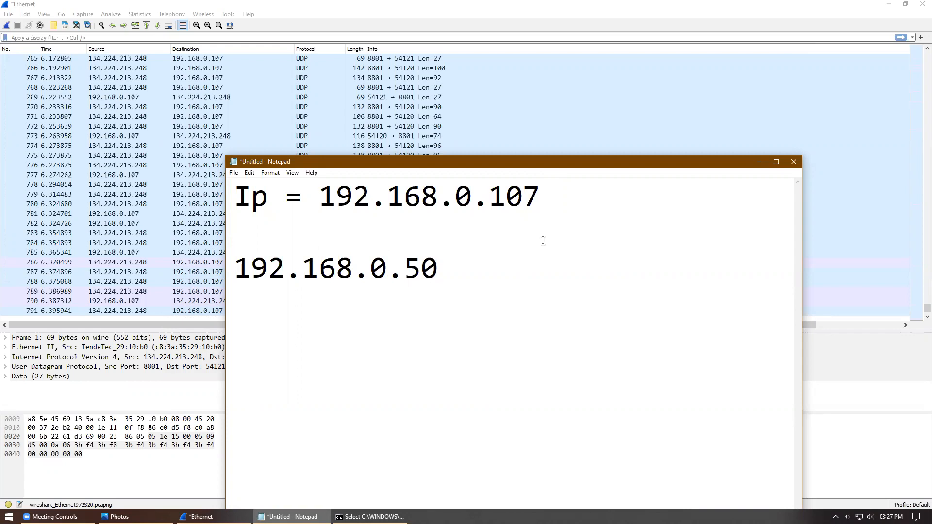
key(Home)
text(IP=)
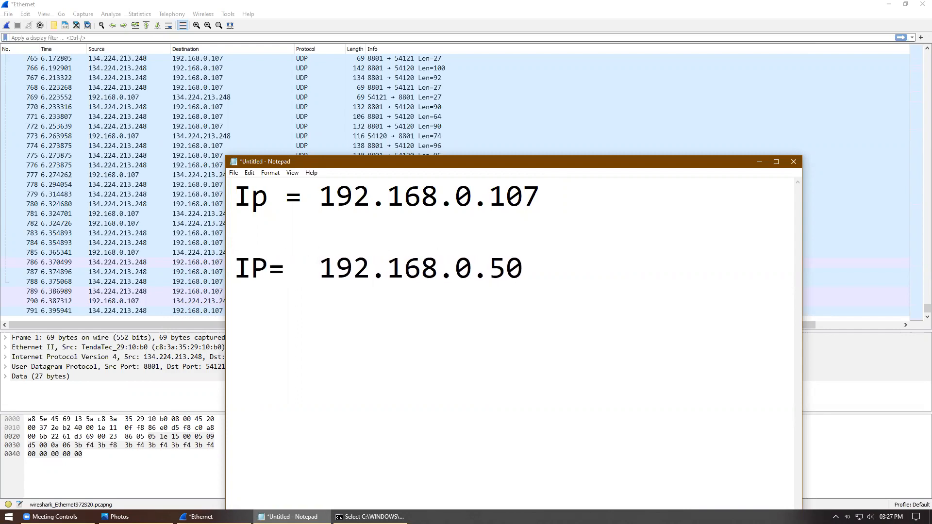
click(272, 267)
drag(551, 282, 234, 181)
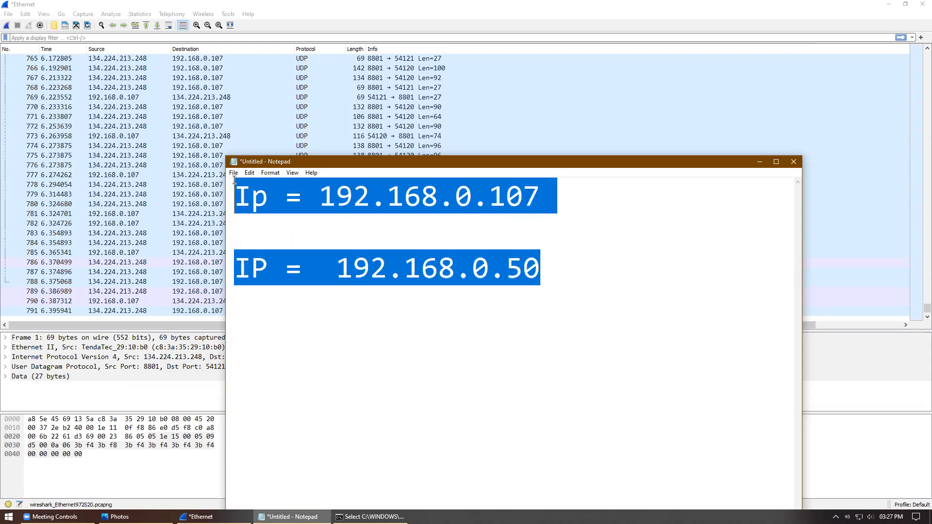
click(733, 214)
Step: Apply the display filter ip.addr==192.168.0.107 && ip.addr==192.168.0.50, showing 0 of 791 packets
click(760, 162)
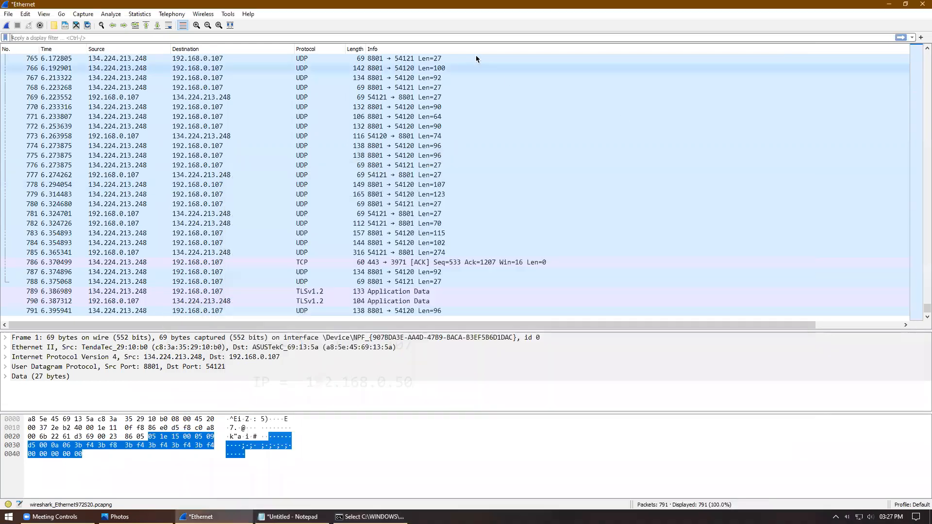
click(470, 37)
text(ip.addr)
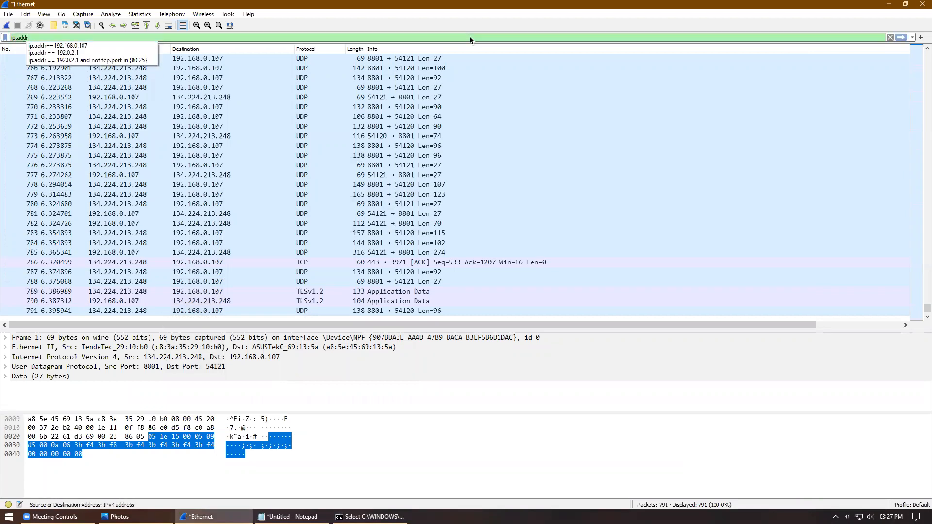
key(Down)
key(Return)
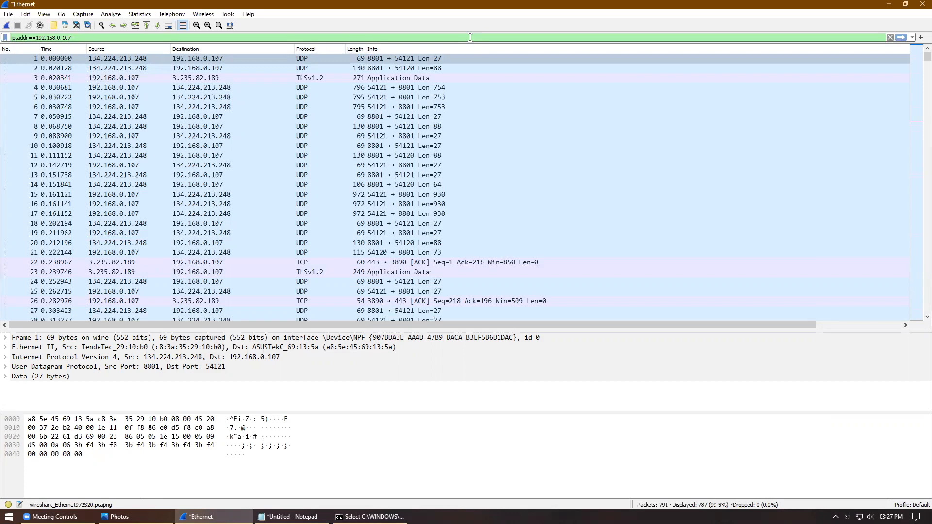
text(&&)
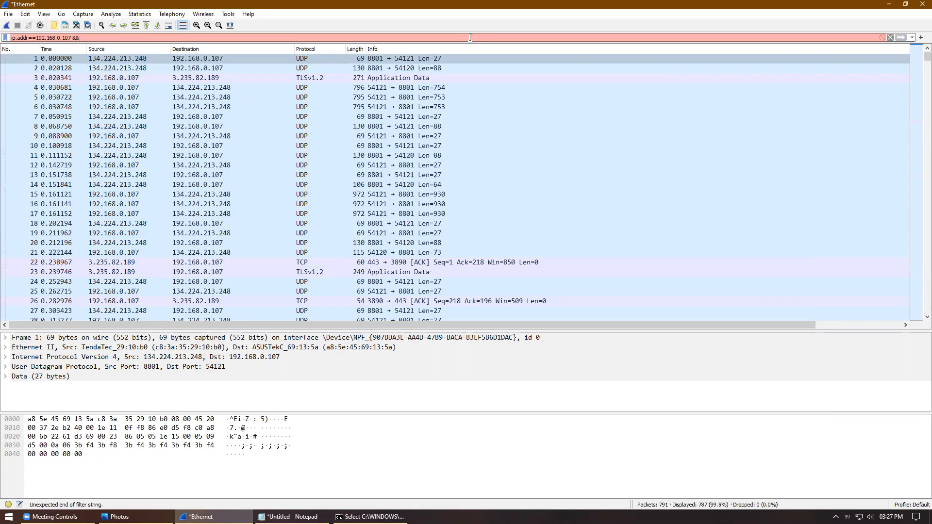
text(ip.addr)
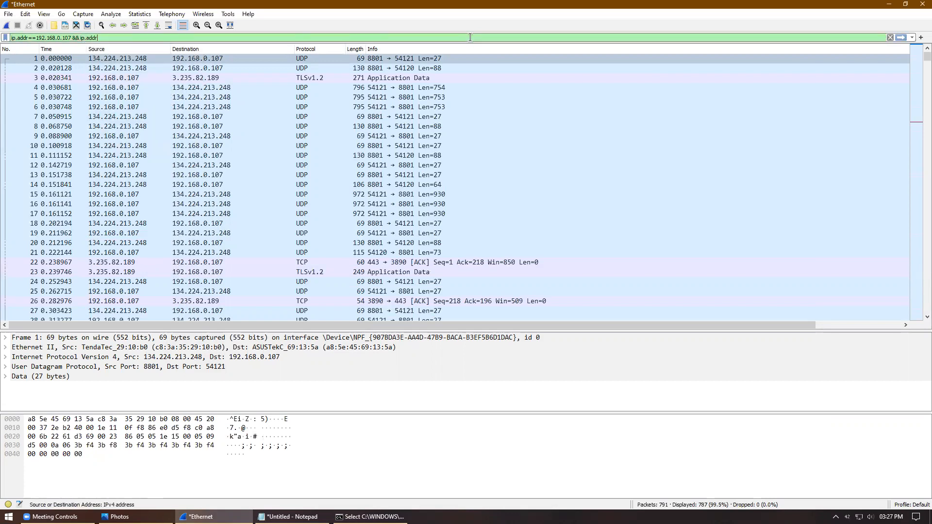
text(==192.168)
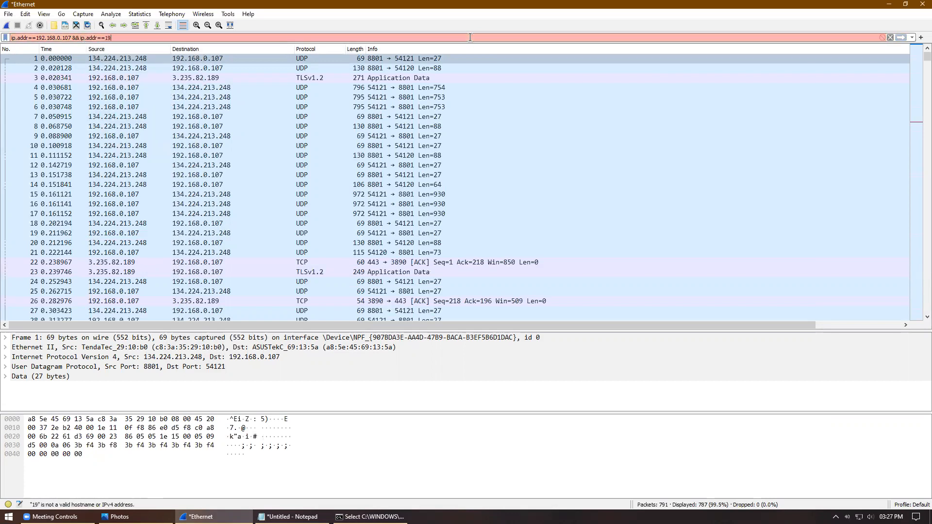
text(.0.50)
key(Return)
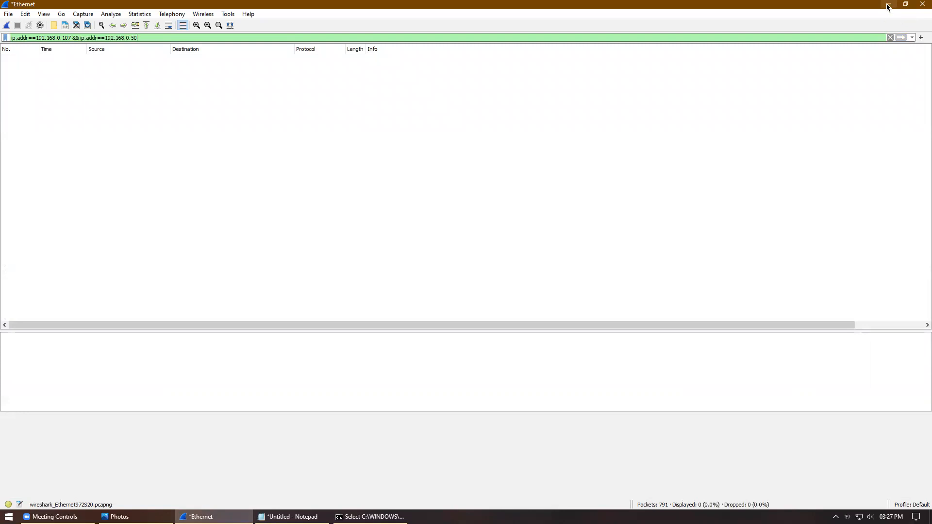
Step: Launch Microsoft Edge, load the router at 192.168.0.50, and glance at the Wireshark window
click(888, 6)
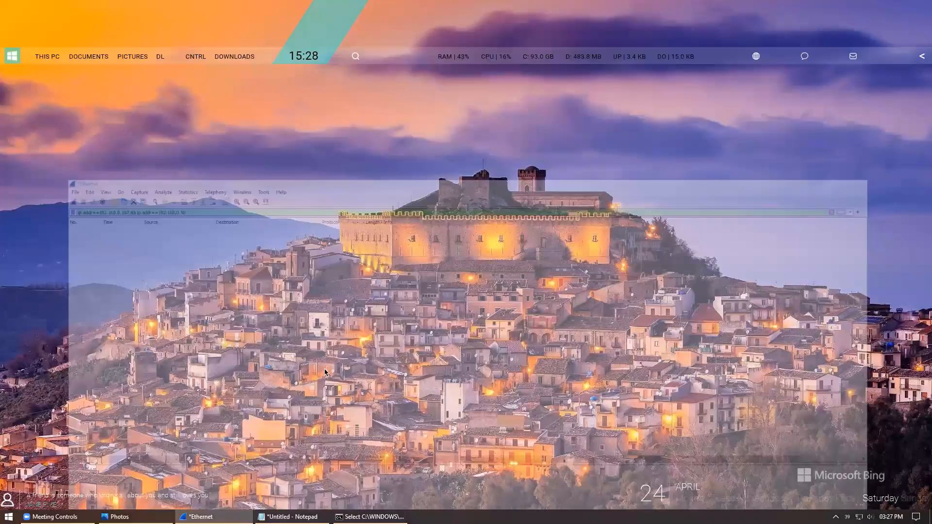
key(super)
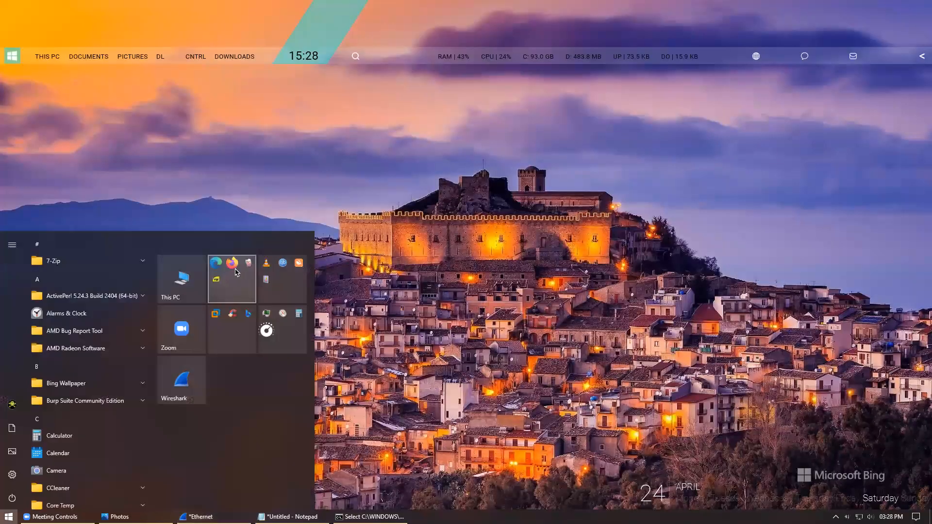
click(234, 277)
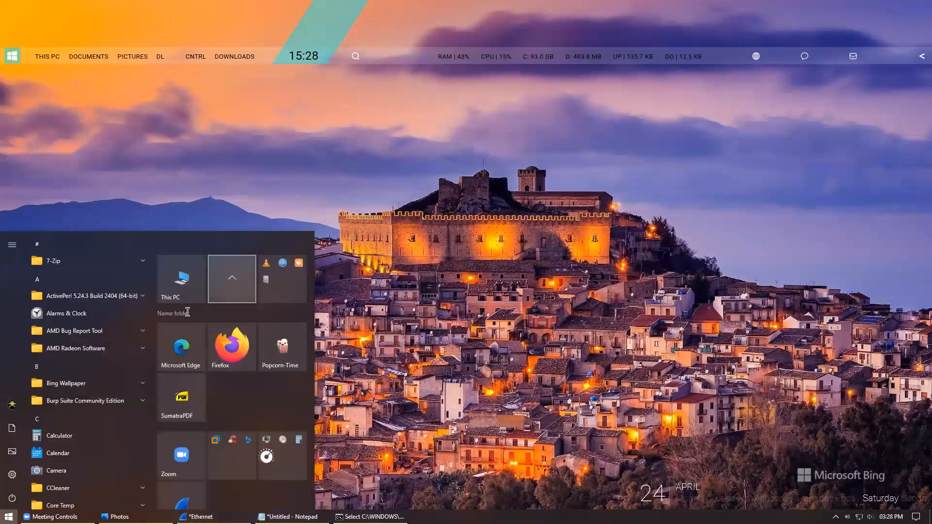
click(181, 360)
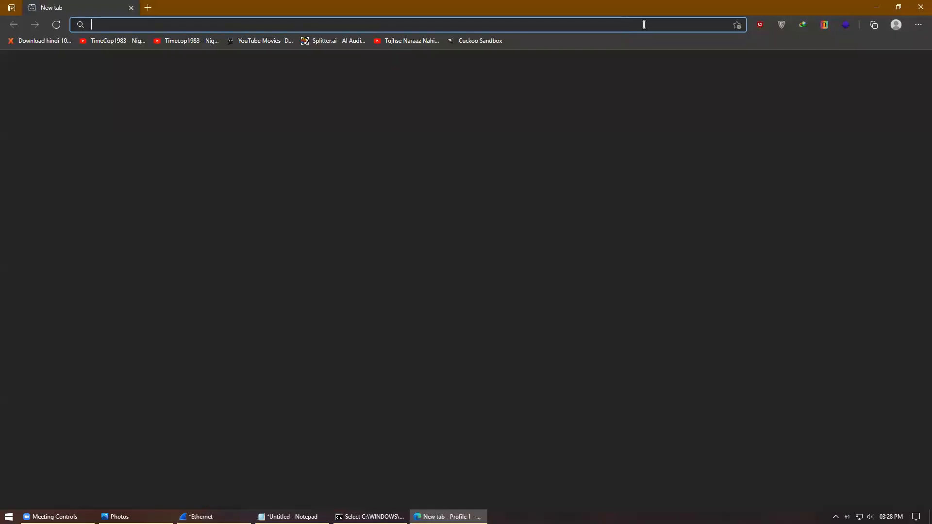
text(192)
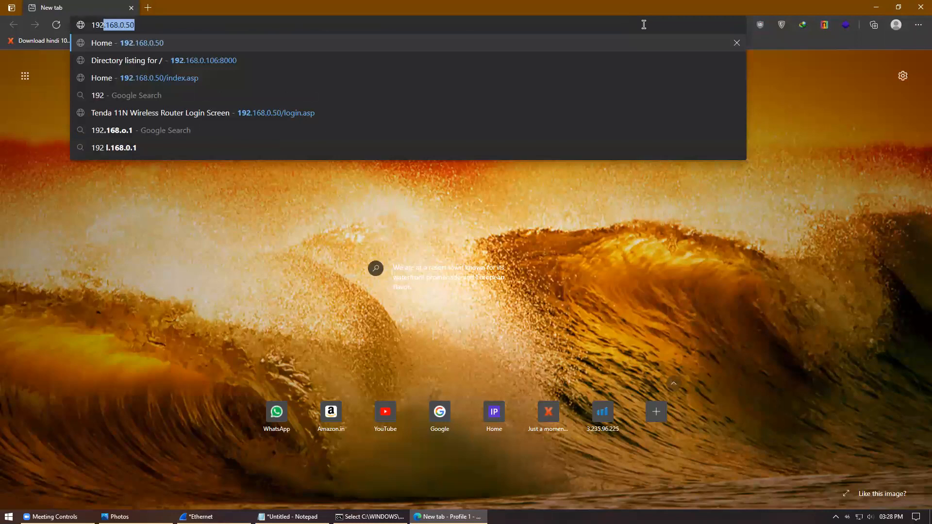
key(Return)
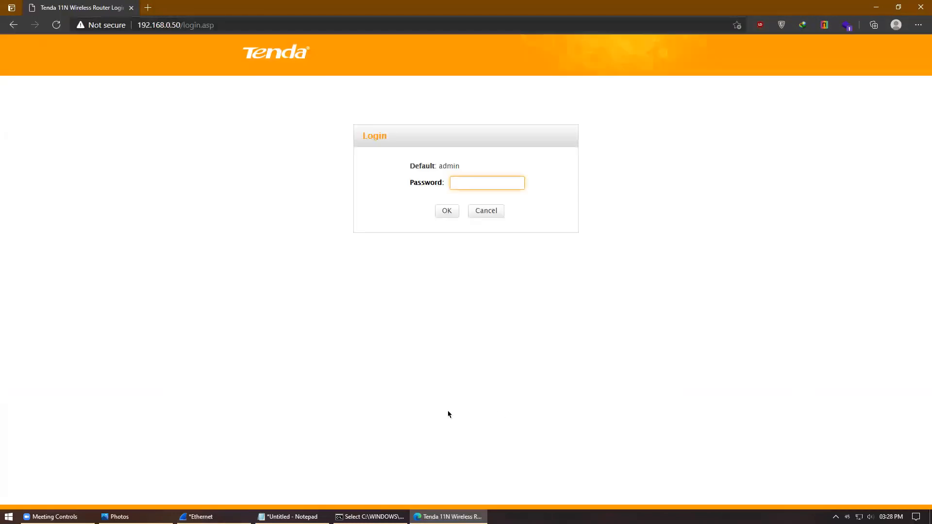
click(214, 517)
click(213, 518)
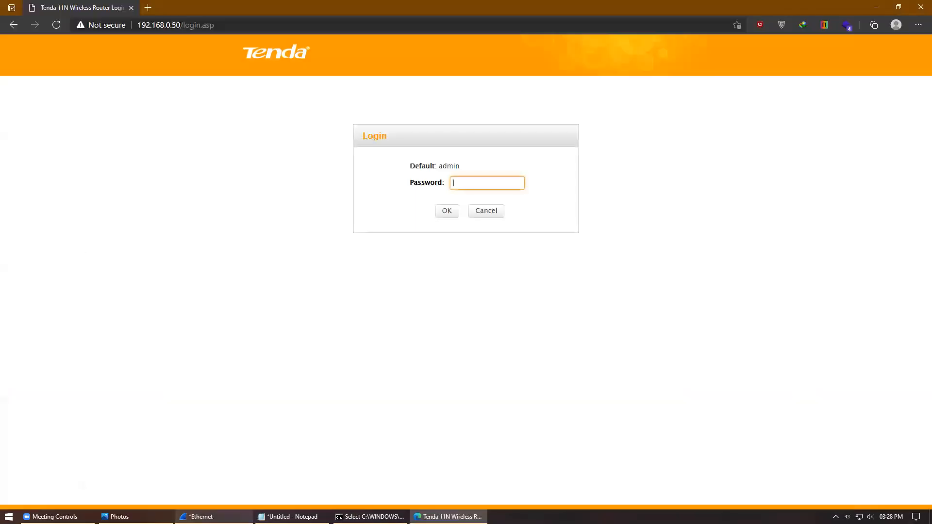
click(213, 517)
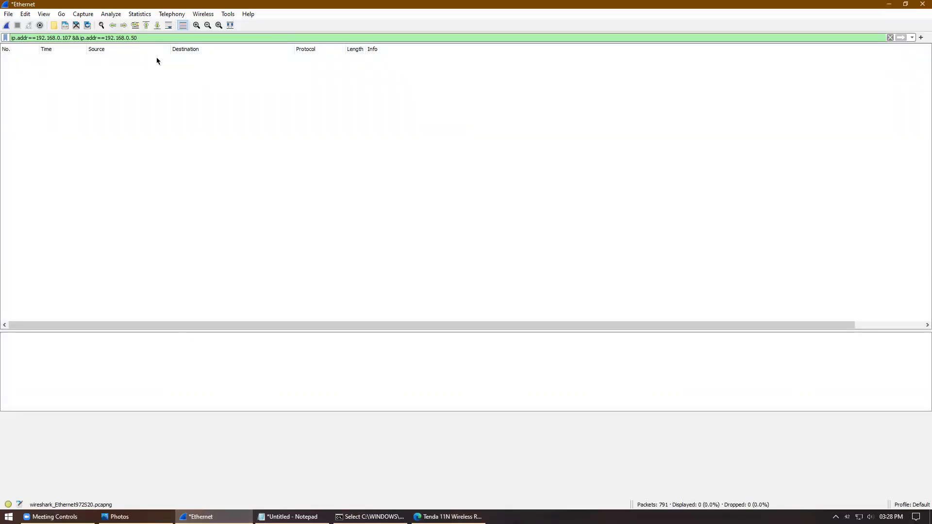
Step: Log in to the Tenda router with its password and open the Advanced status page
click(888, 6)
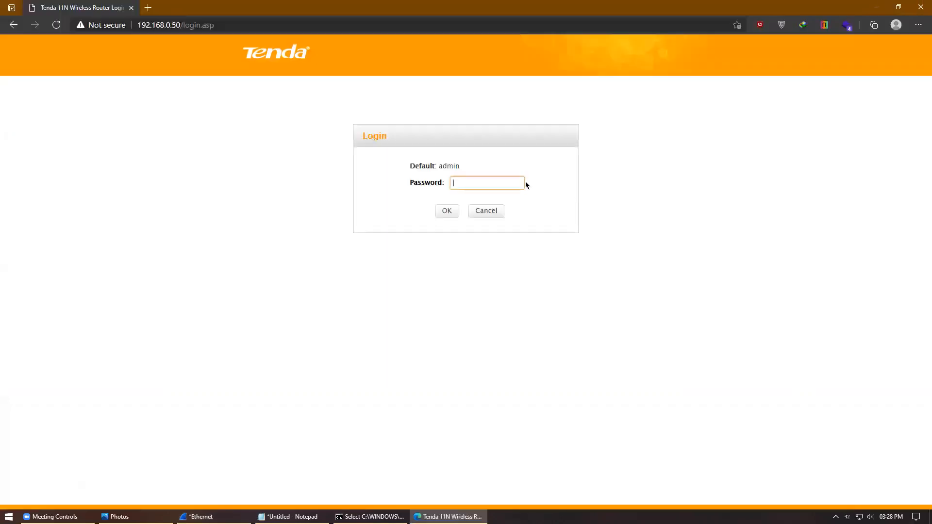
key(Return)
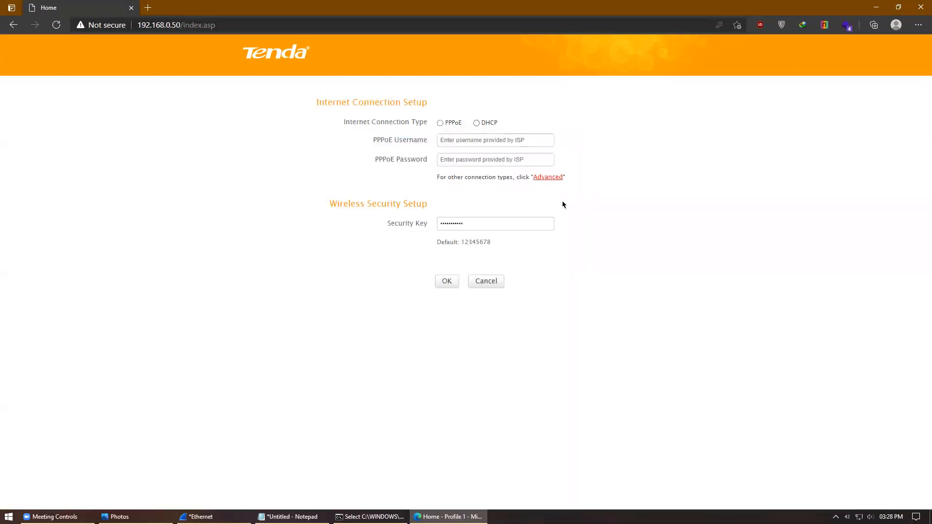
click(559, 178)
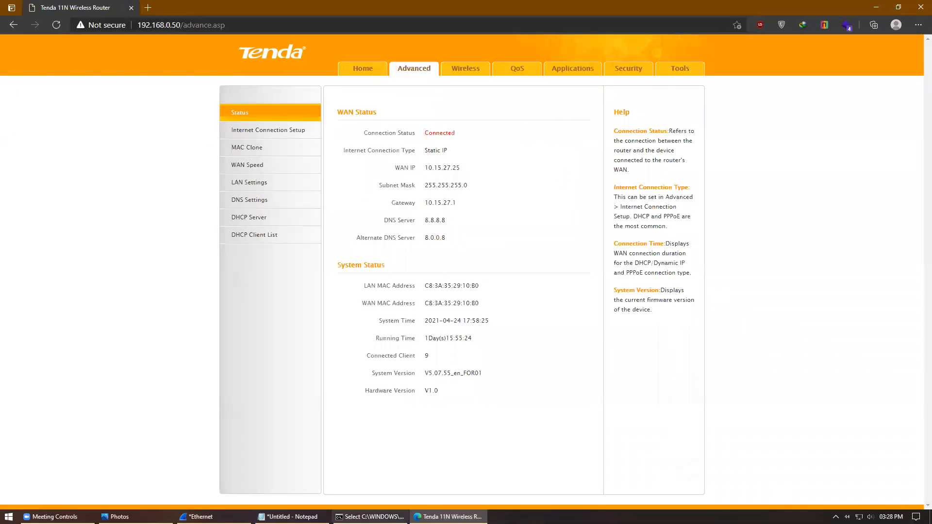
click(196, 517)
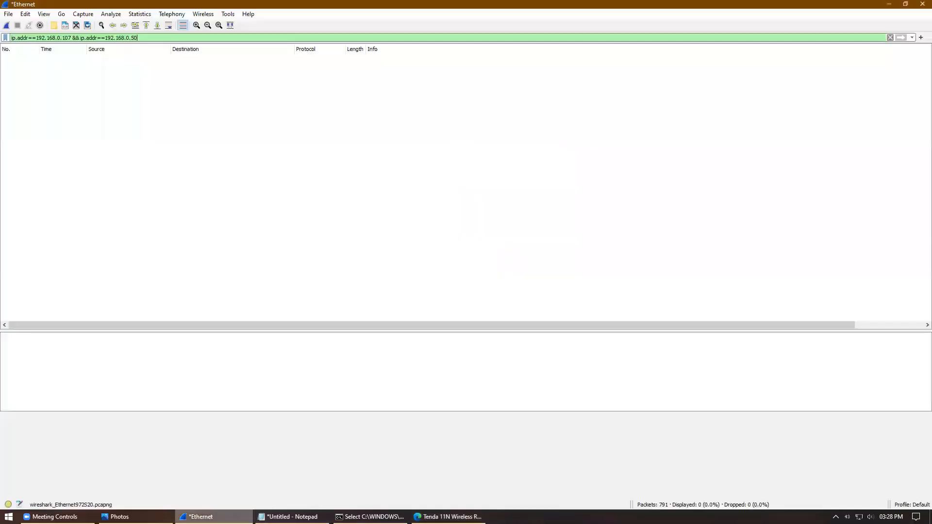
Step: Start a new capture but cancel at the unsaved-packets prompt, then return to the router page
click(7, 25)
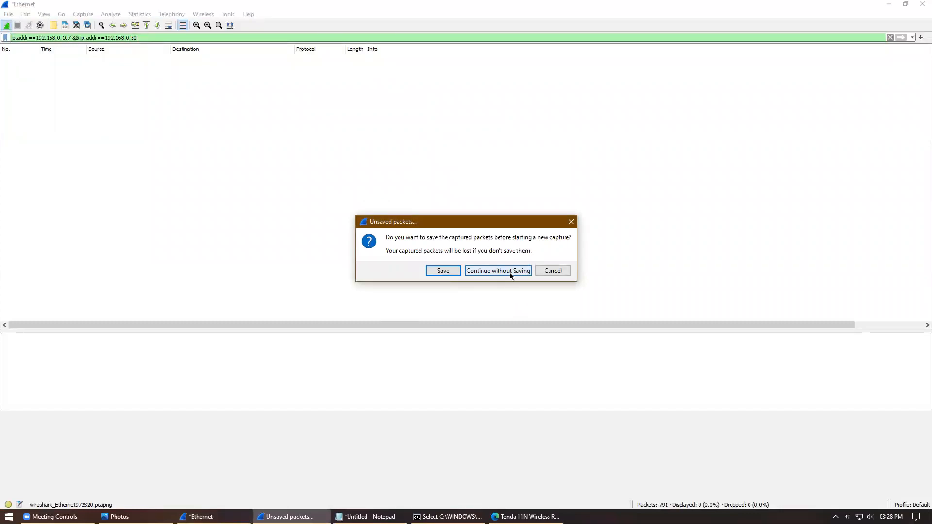
click(558, 270)
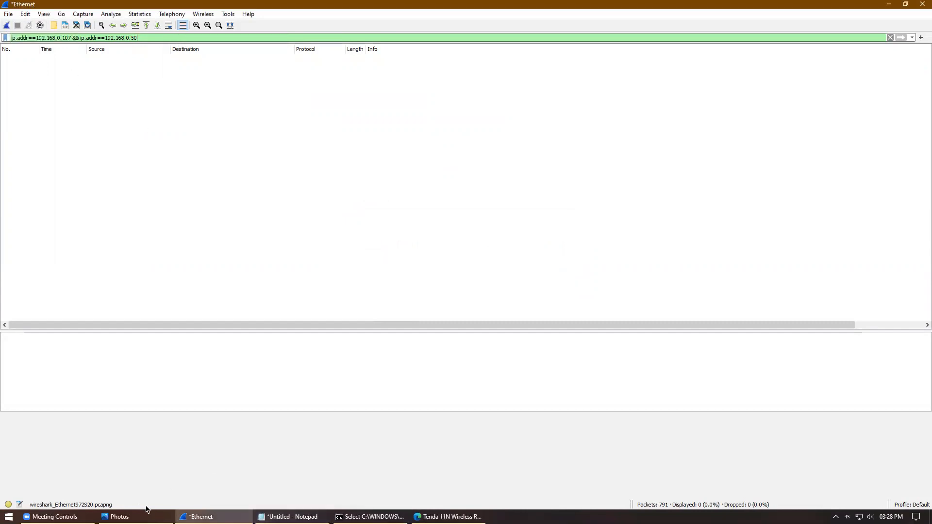
click(430, 516)
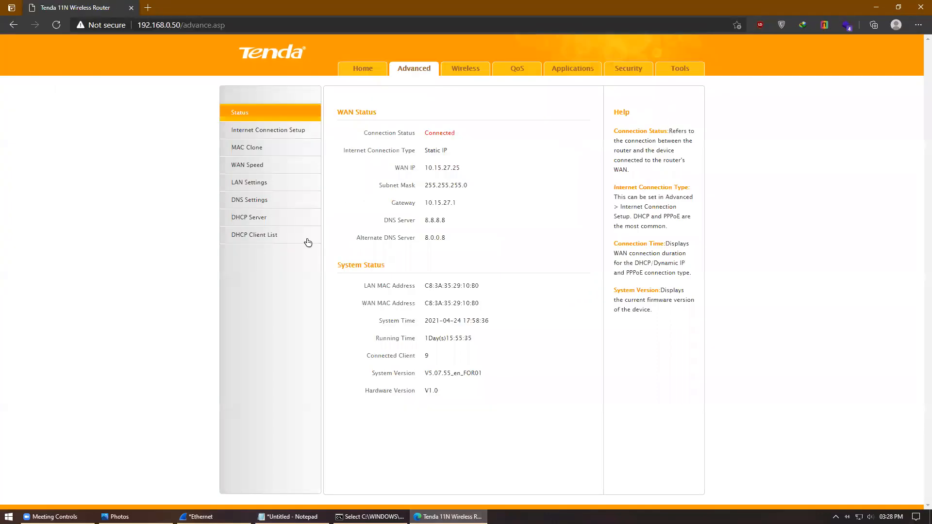
Step: Remove the cookies stored for 192.168.0.50, then open a new tab and close the router tab
click(79, 29)
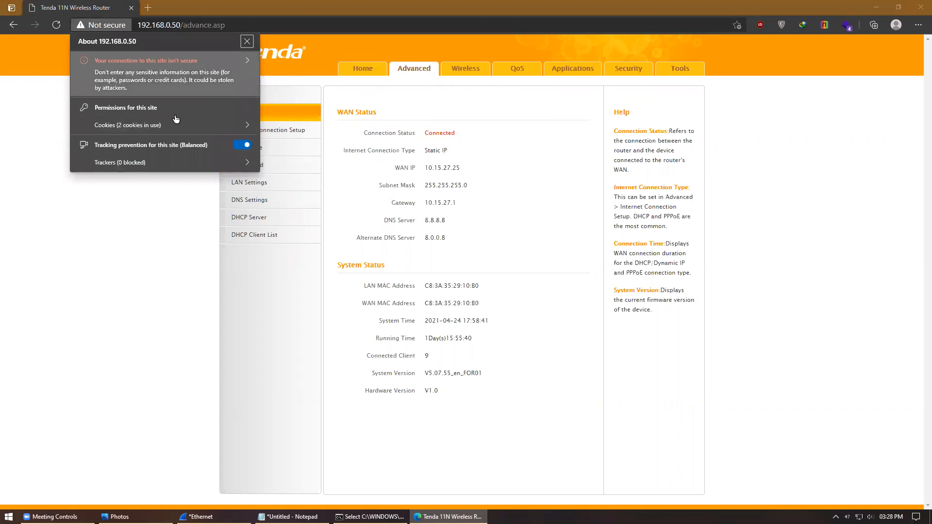
click(154, 126)
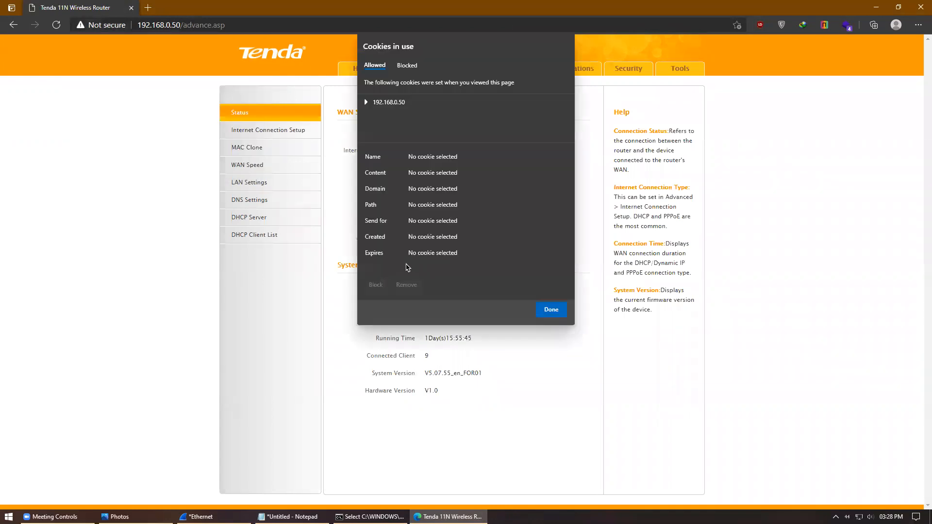
click(389, 102)
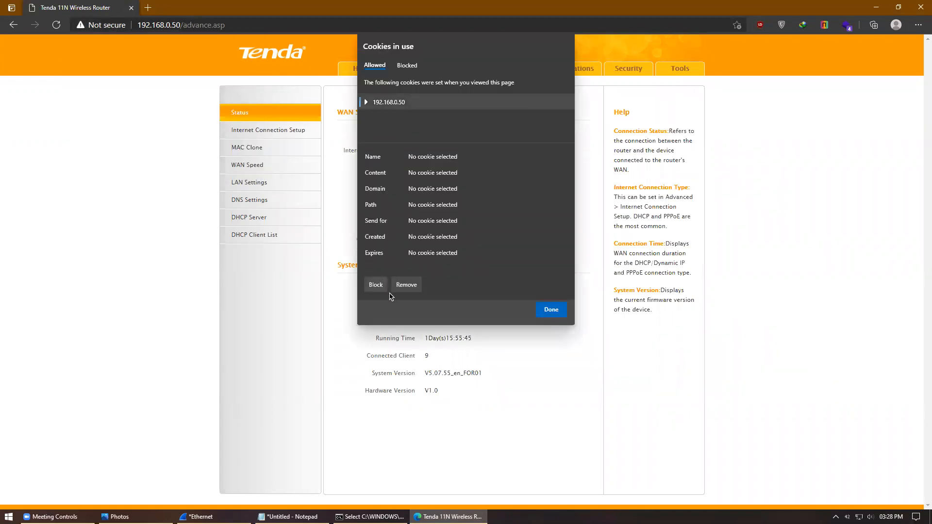
click(404, 285)
click(543, 311)
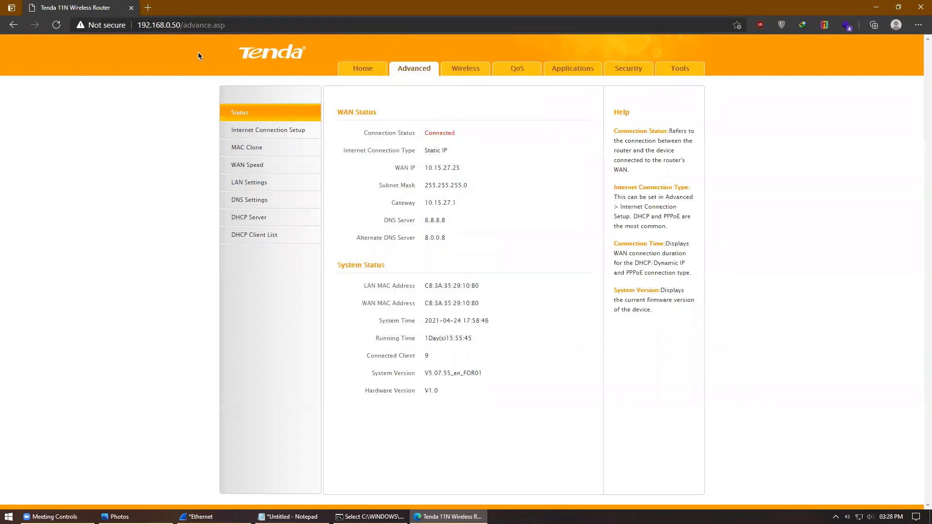
click(148, 7)
click(128, 12)
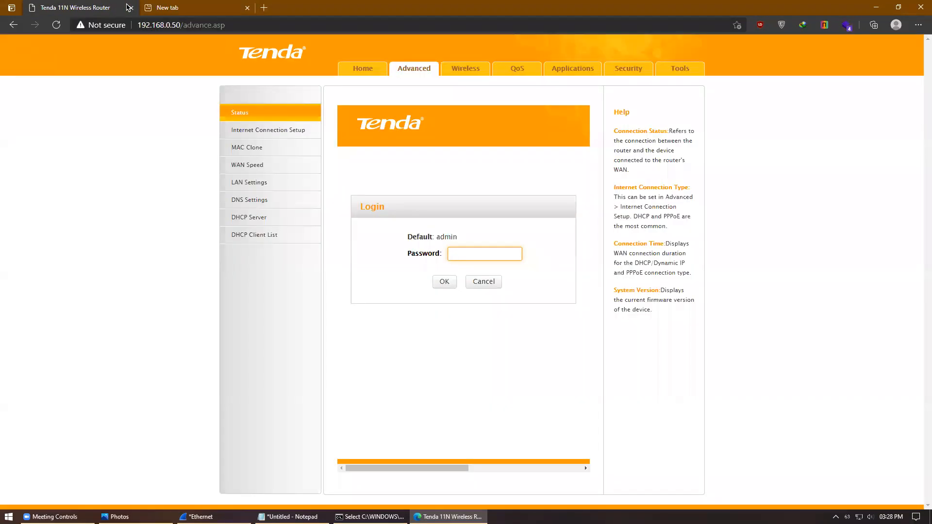
click(131, 8)
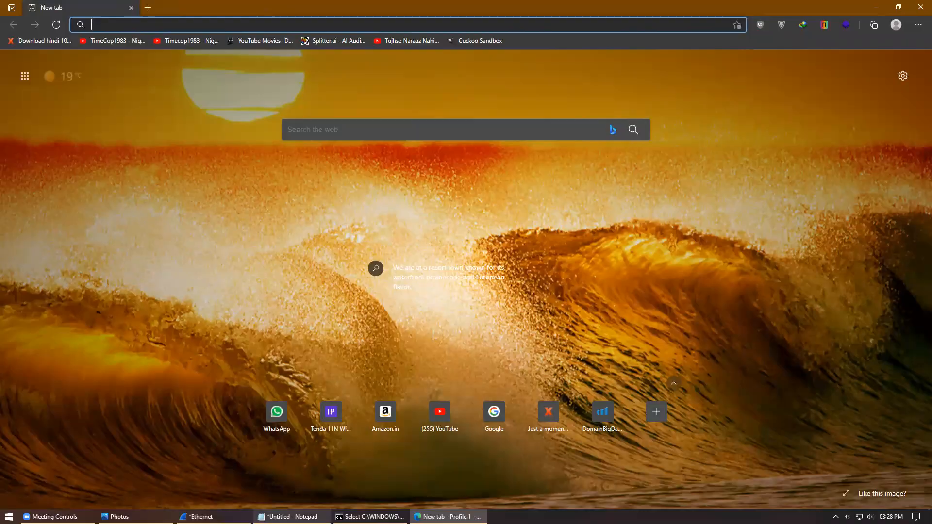
Step: Restart the capture without saving the 791 old packets, keeping the two-address ip.addr filter
click(196, 517)
click(6, 26)
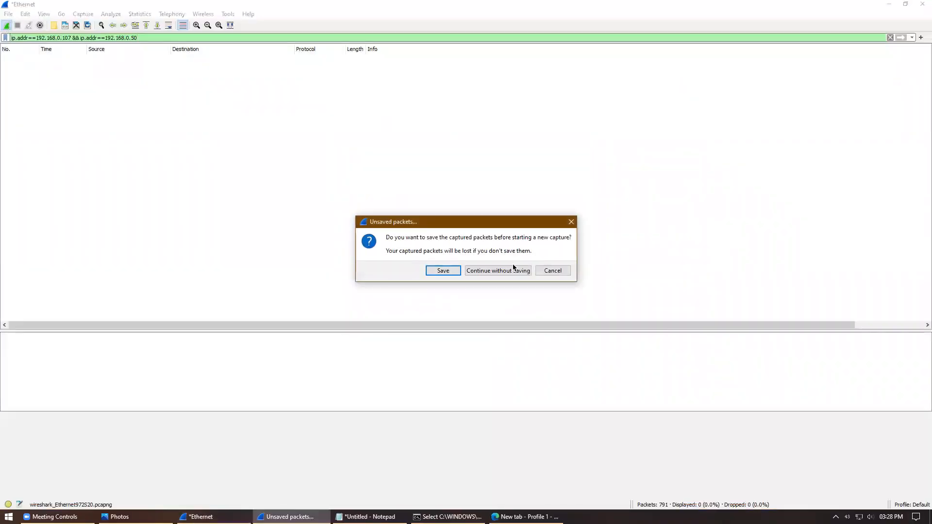
click(510, 270)
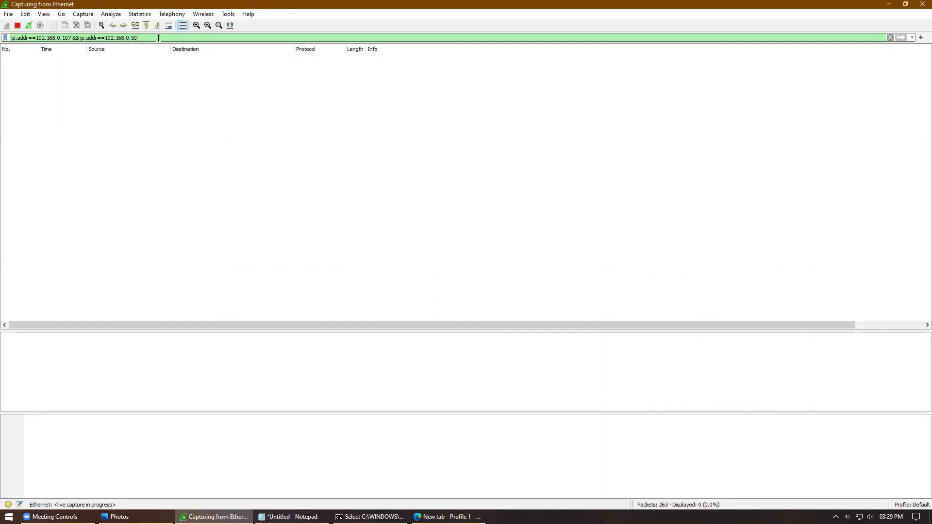
double_click(77, 37)
Step: Load the router login page at 192.168.0.50 and confirm 48 filtered HTTP packets appear in Wireshark
click(340, 267)
click(447, 517)
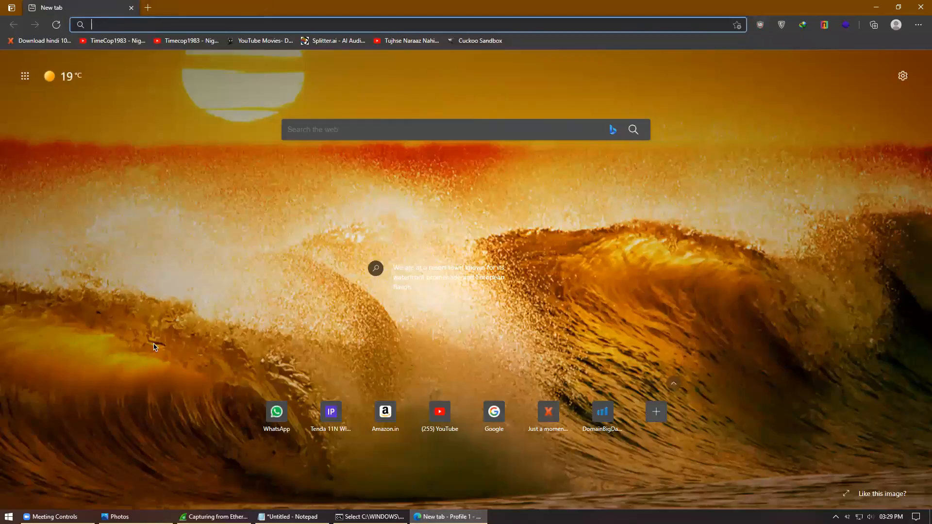
text(192.168.0.50)
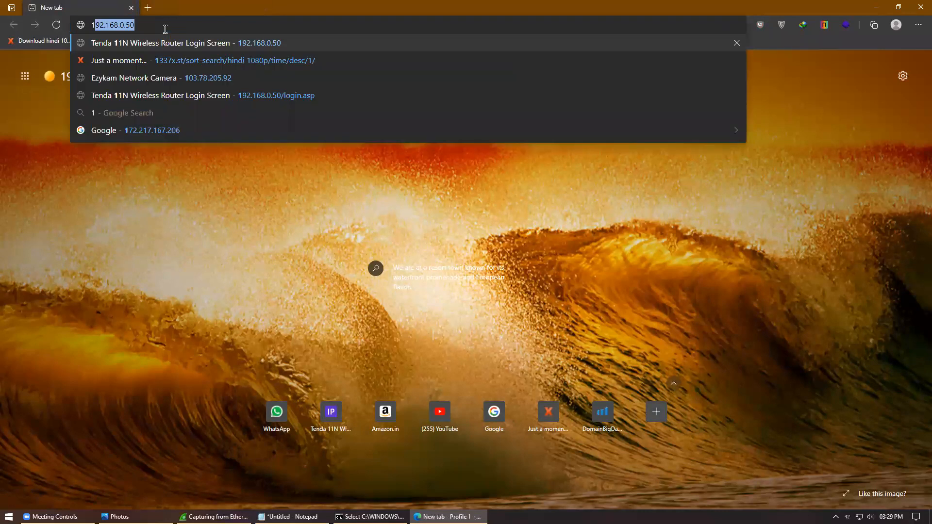
key(Return)
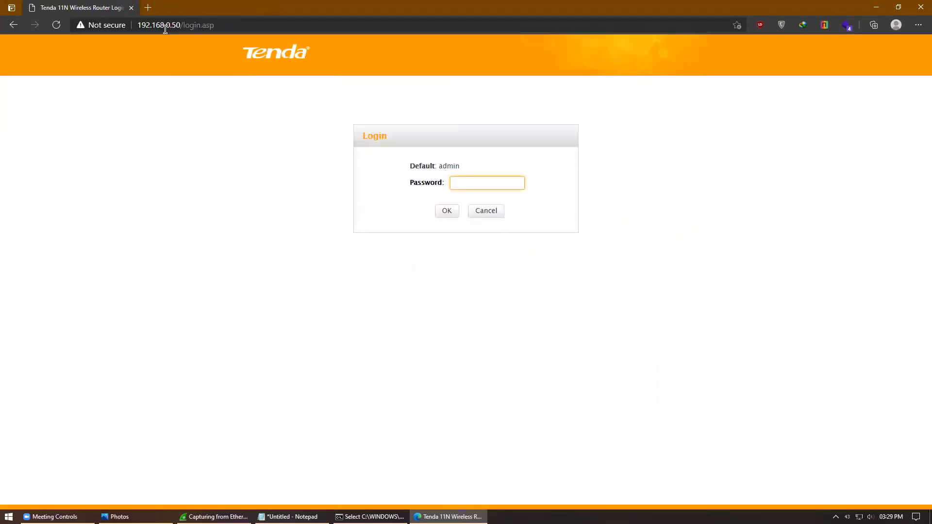
key(alt+Tab)
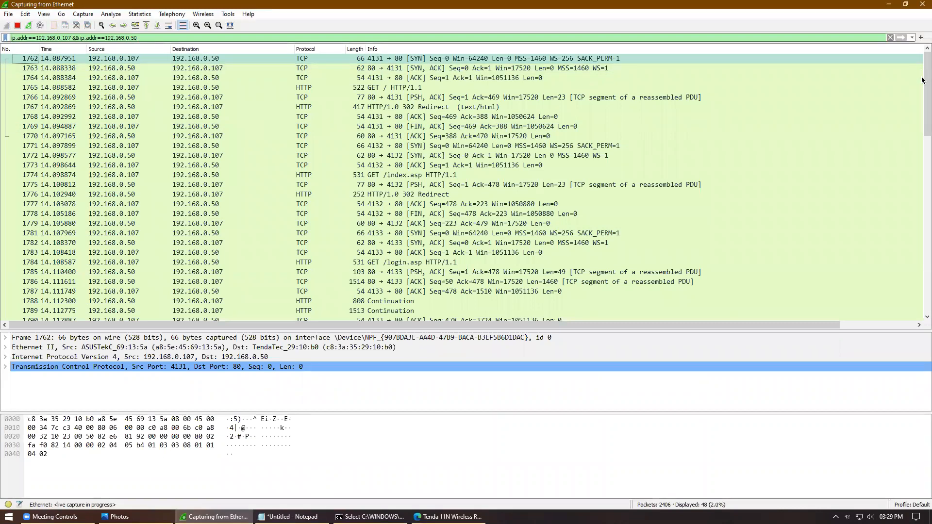
drag(924, 97, 924, 60)
click(449, 517)
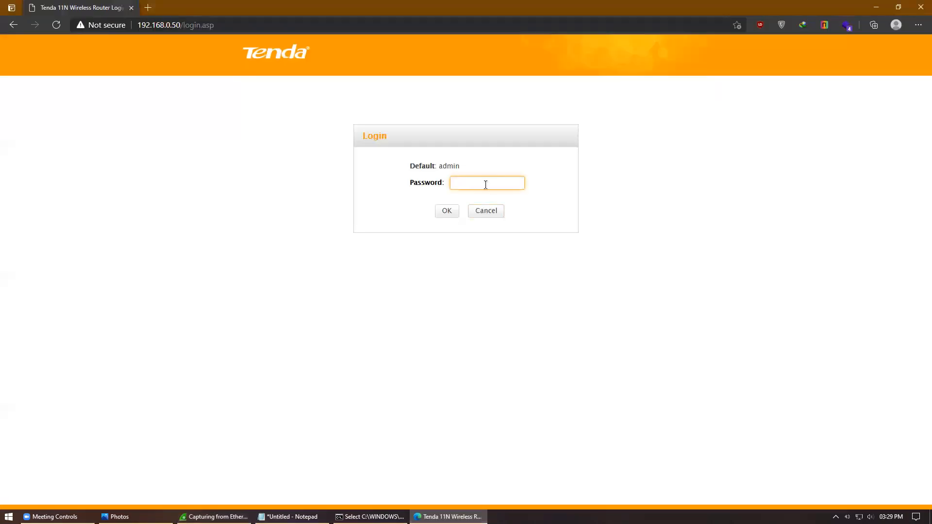
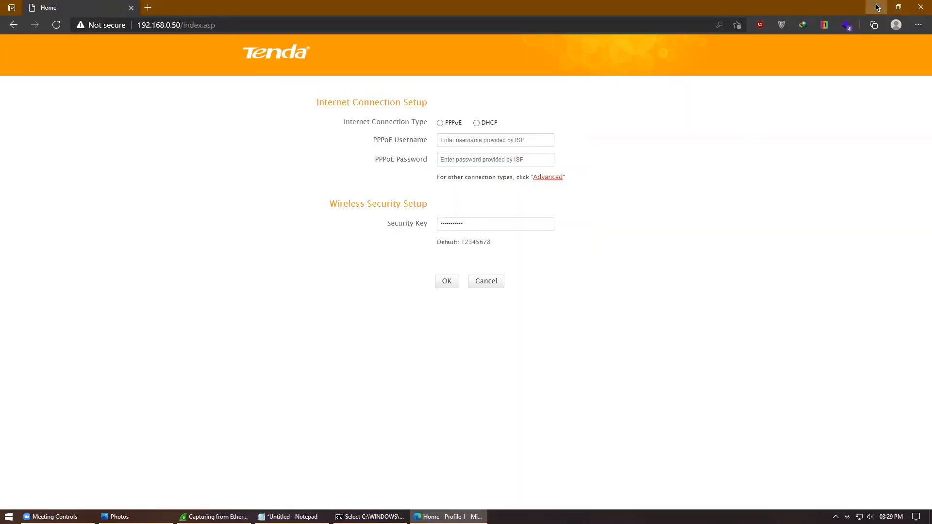
Step: Minimize the Edge window with the Tenda router page to bring the Wireshark capture into view
click(876, 7)
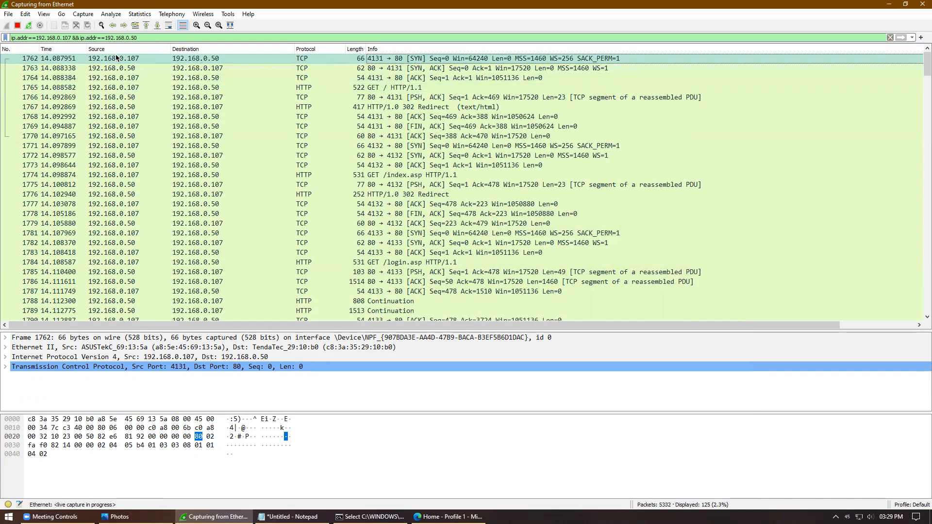
Step: Inspect the handshake packets 1762, 1763 and 1764, then select packet 1765, the GET / request
click(400, 70)
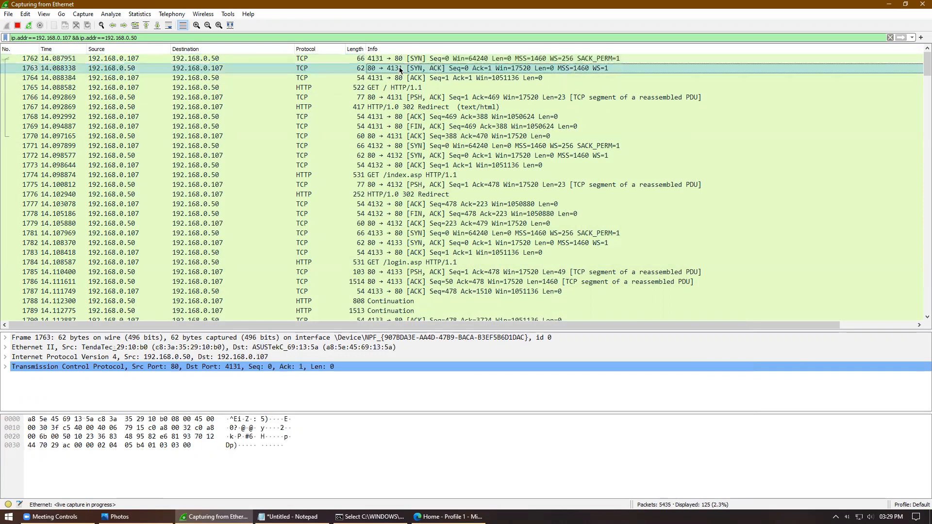
click(205, 58)
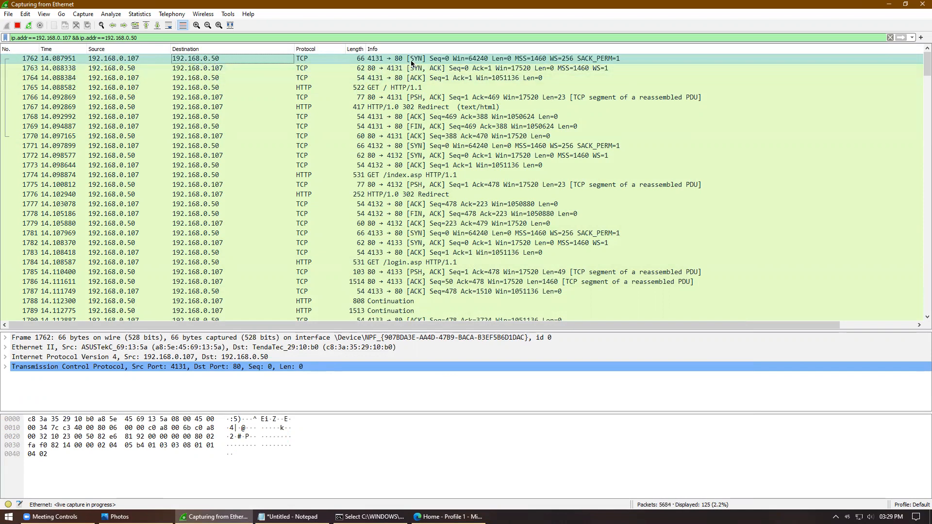
click(130, 71)
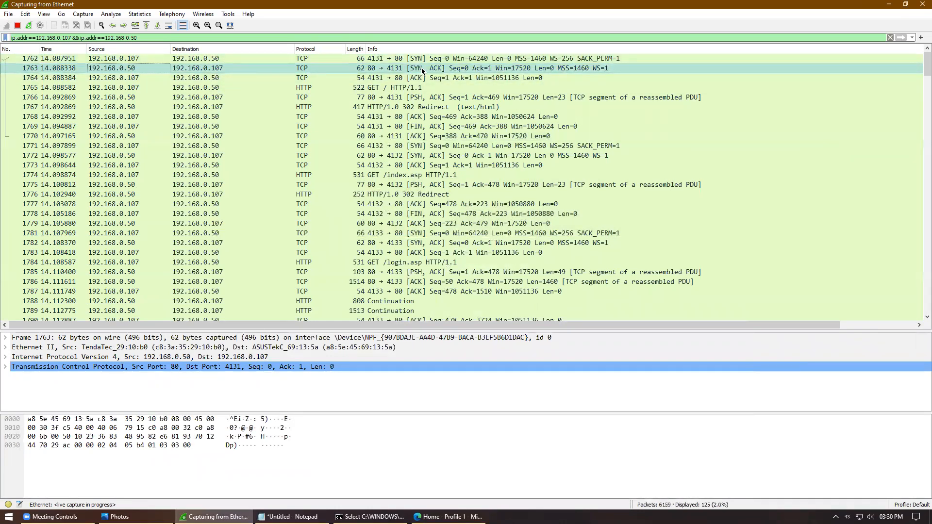
click(218, 79)
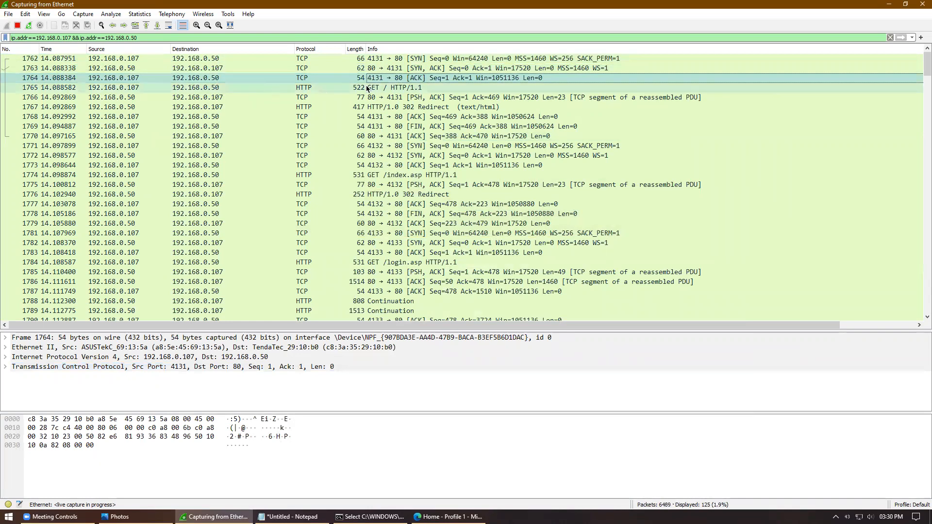
click(395, 78)
click(395, 70)
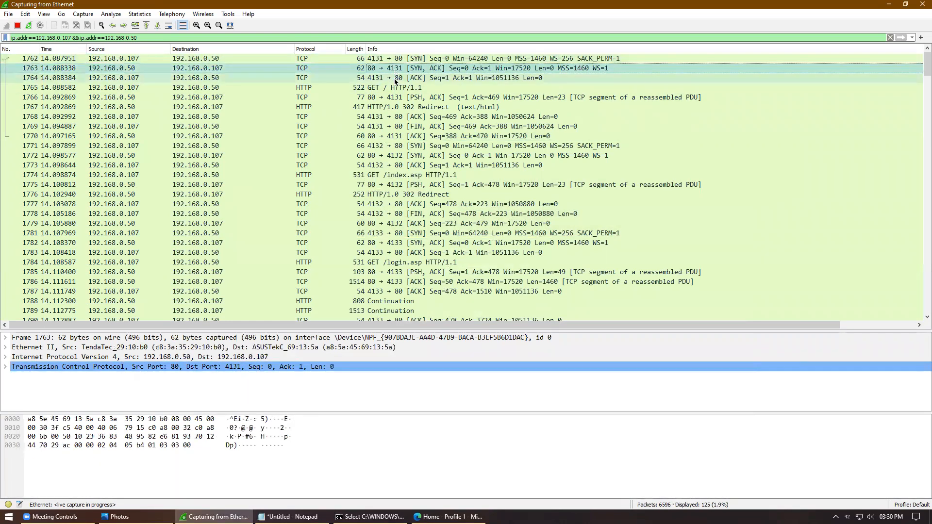
click(396, 78)
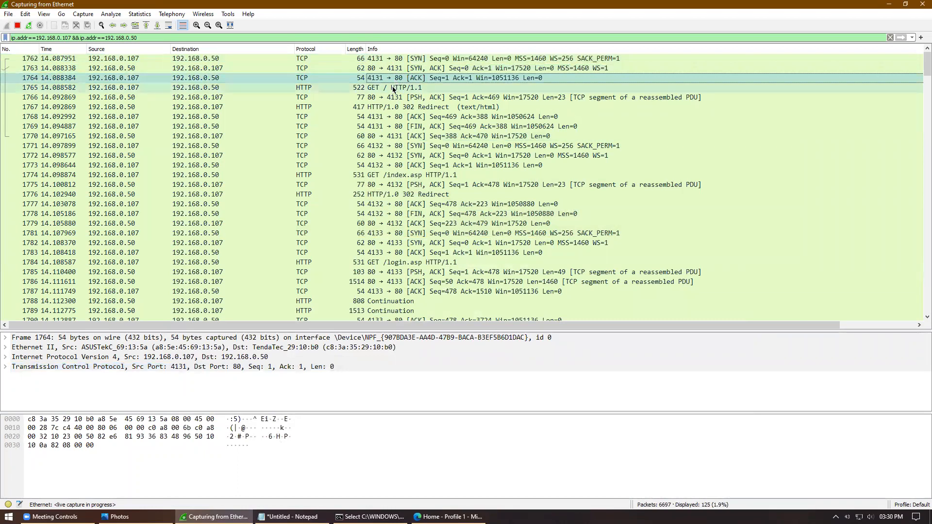
click(394, 89)
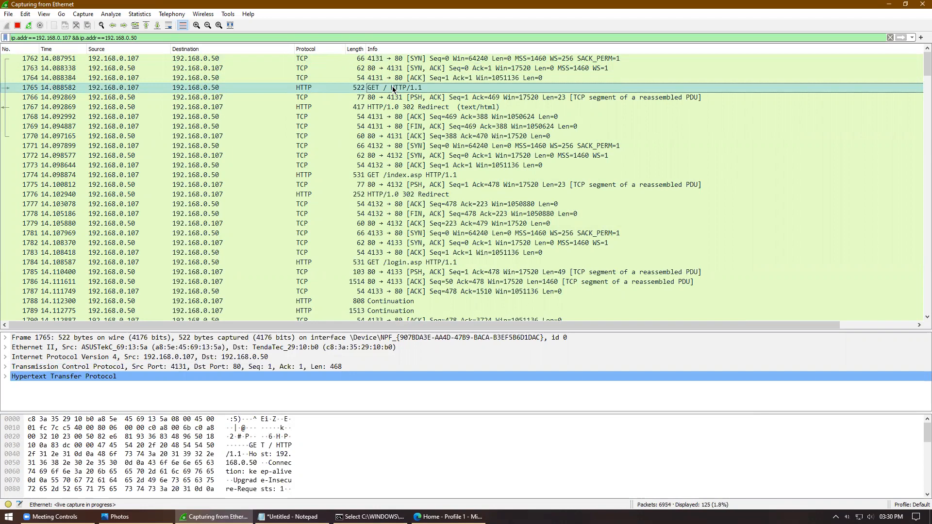
Step: View packet 1765 in its own window with the HTTP headers expanded, then close it
double_click(394, 88)
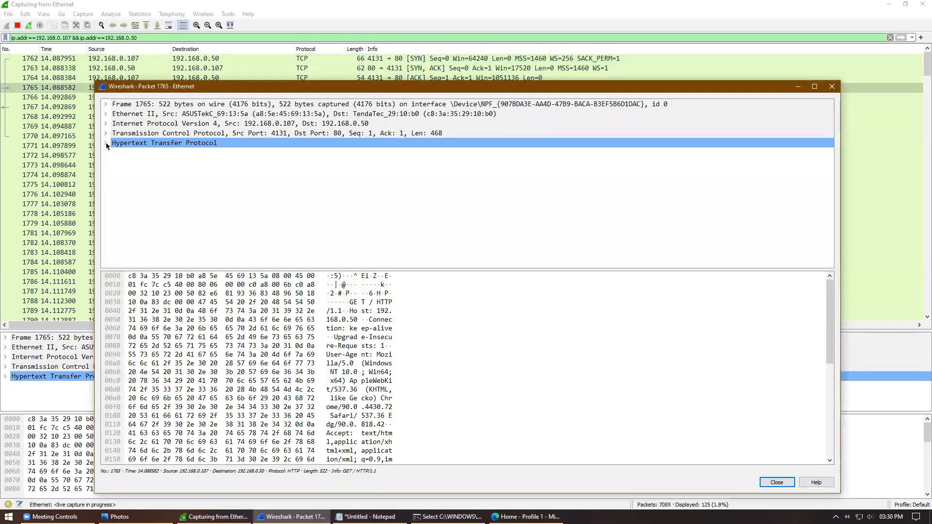
click(105, 145)
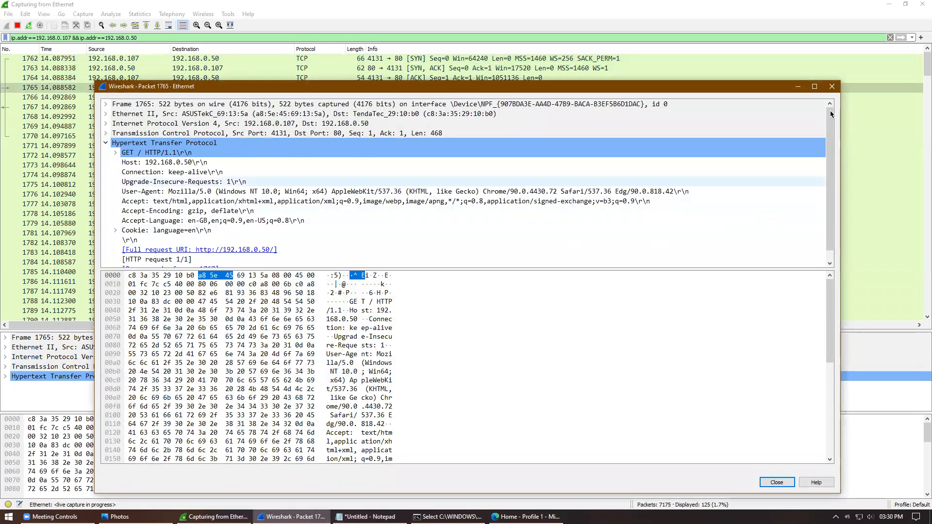
click(832, 88)
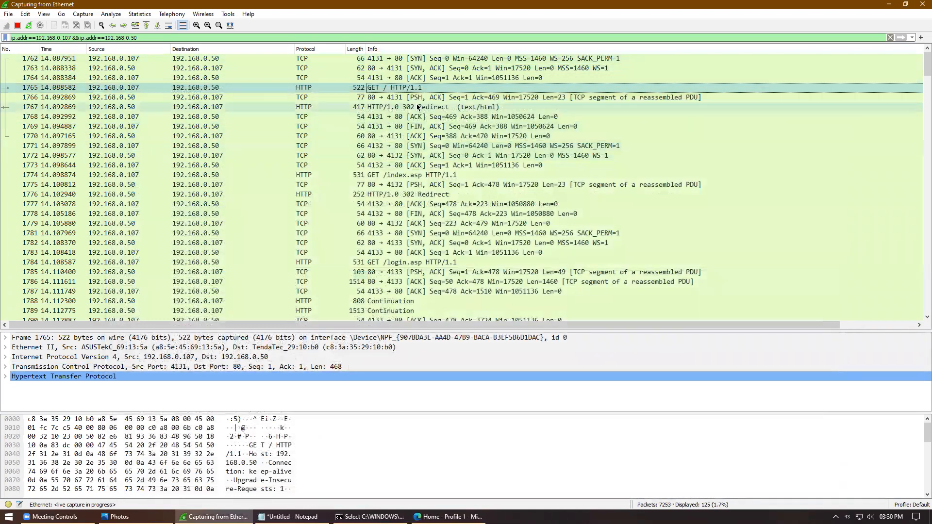
Step: Review packets 1766–1768, including the 302 Redirect, ending on the GET /index.asp packet 1774
click(442, 99)
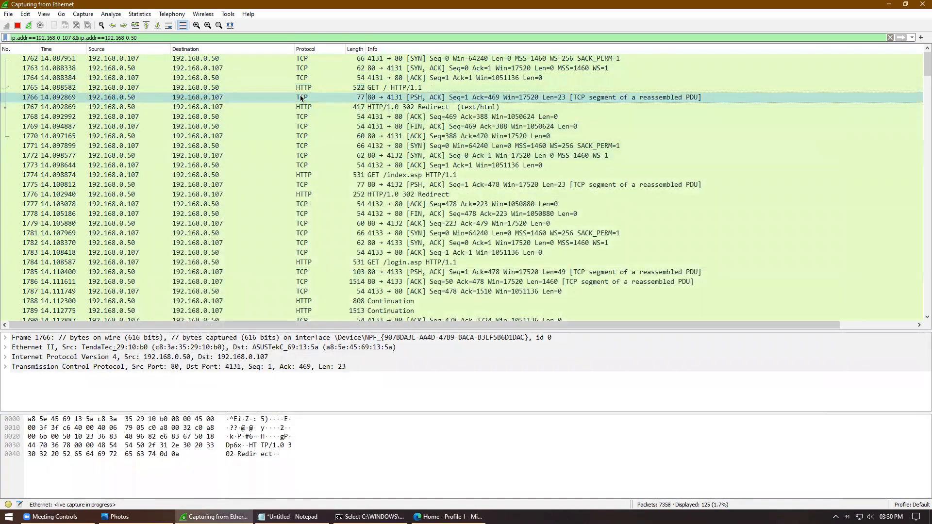
click(436, 118)
click(396, 108)
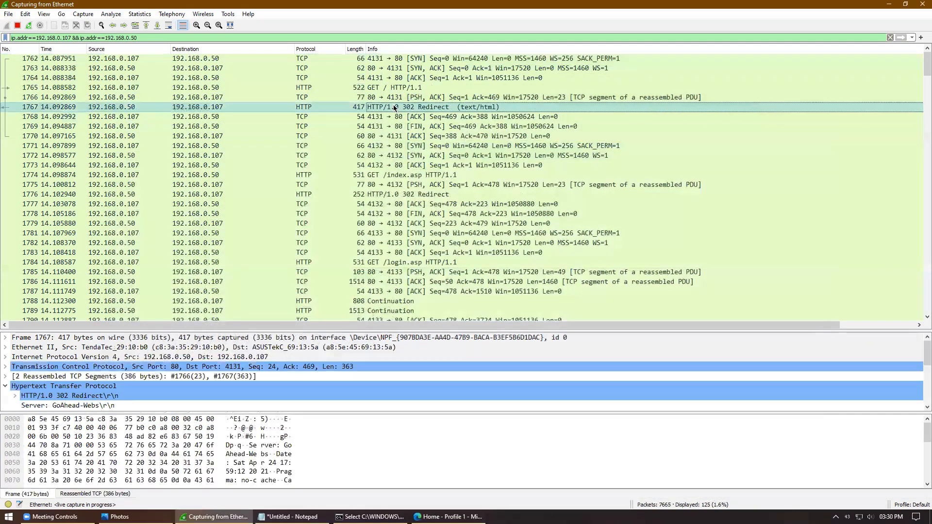
click(401, 117)
click(411, 146)
click(411, 176)
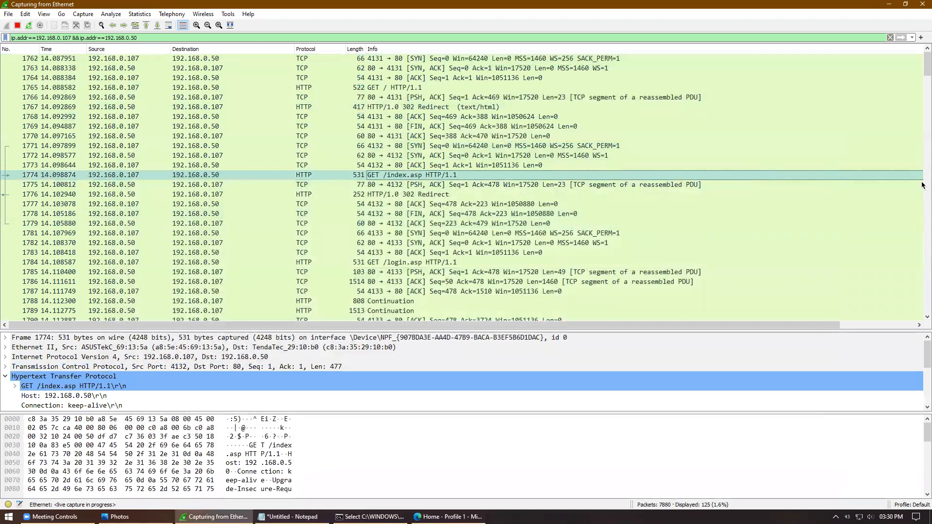
Step: Scroll down the packet list and select packet 4256, the POST /LoginCheck request
drag(925, 67, 922, 82)
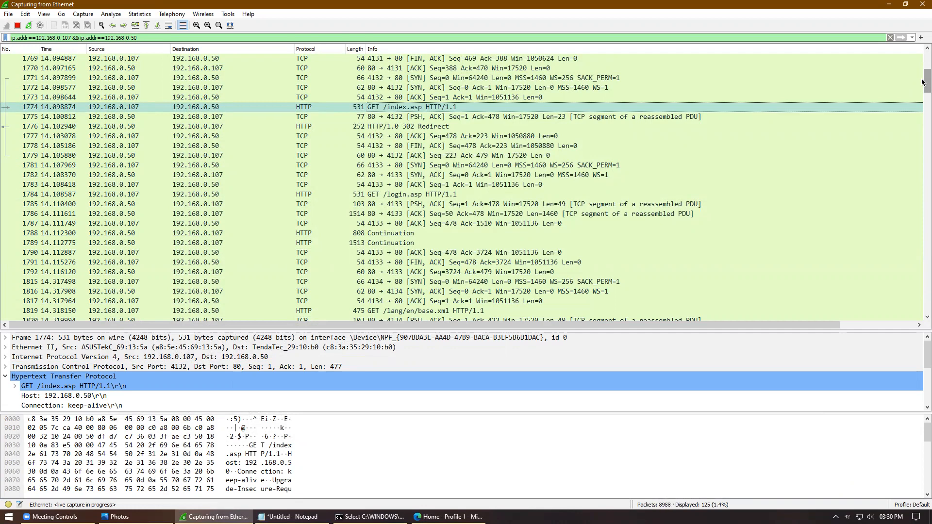
drag(923, 83, 924, 239)
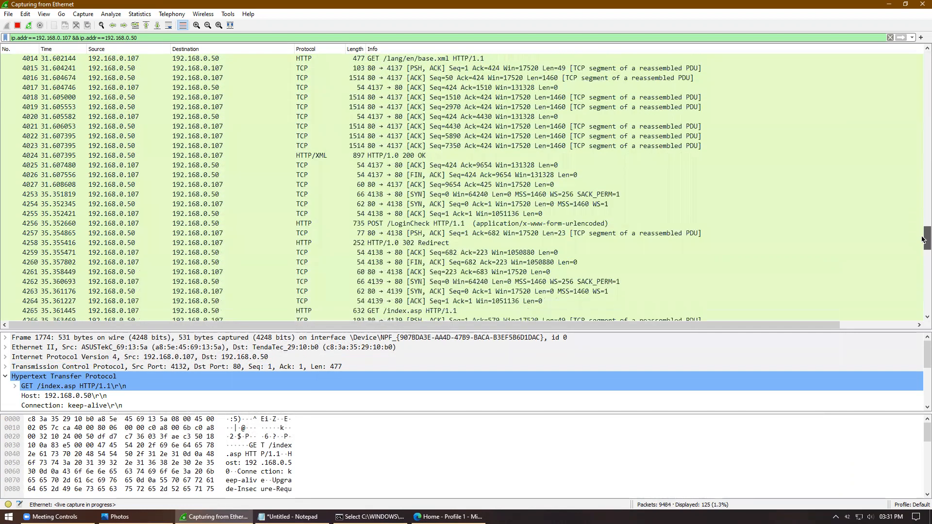
click(417, 224)
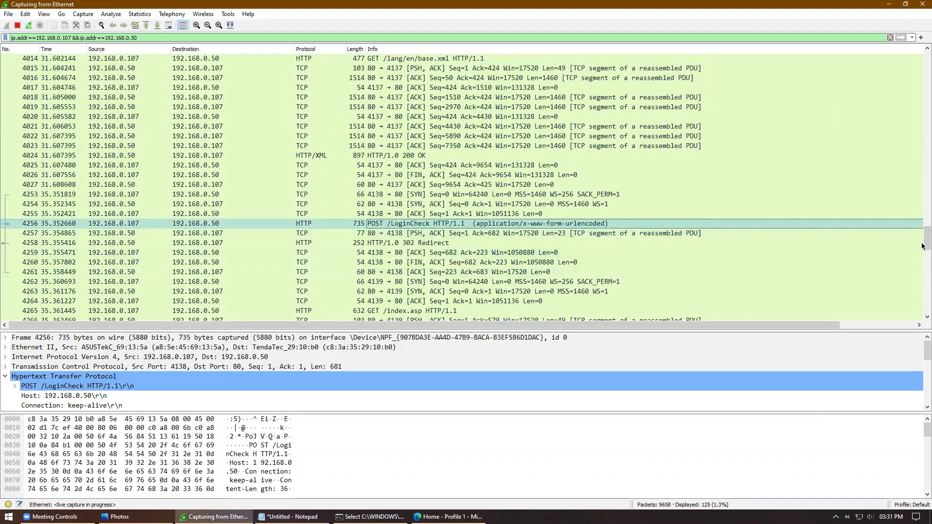
mouse_move(924, 252)
mouse_down()
mouse_move(924, 320)
mouse_move(923, 262)
mouse_up()
Step: Open packet 4256 in its own window, expand HTML Form URL Encoded, and highlight the Password field's bytes
double_click(479, 148)
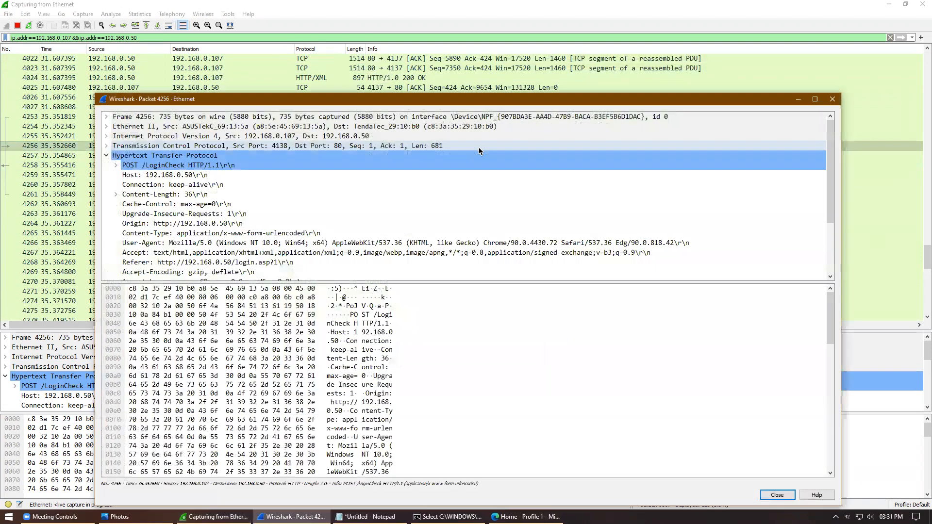
drag(470, 284, 474, 371)
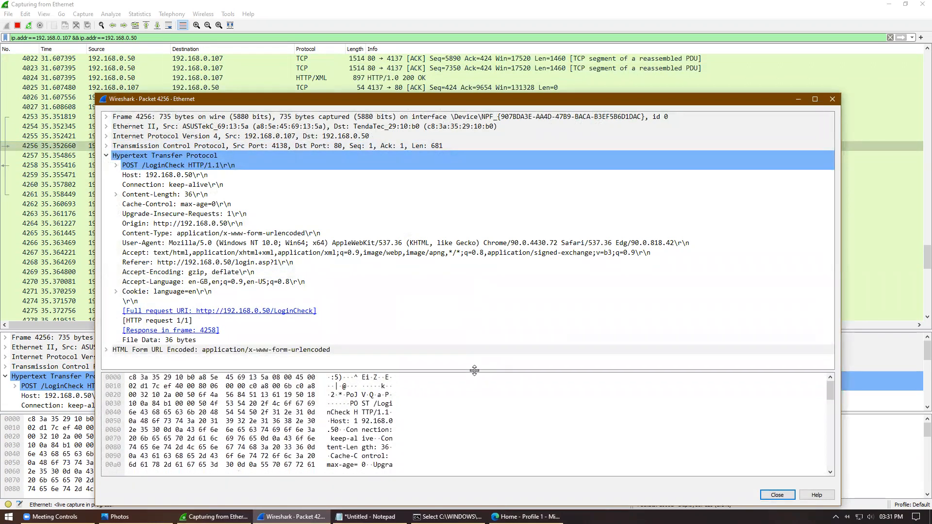
click(103, 350)
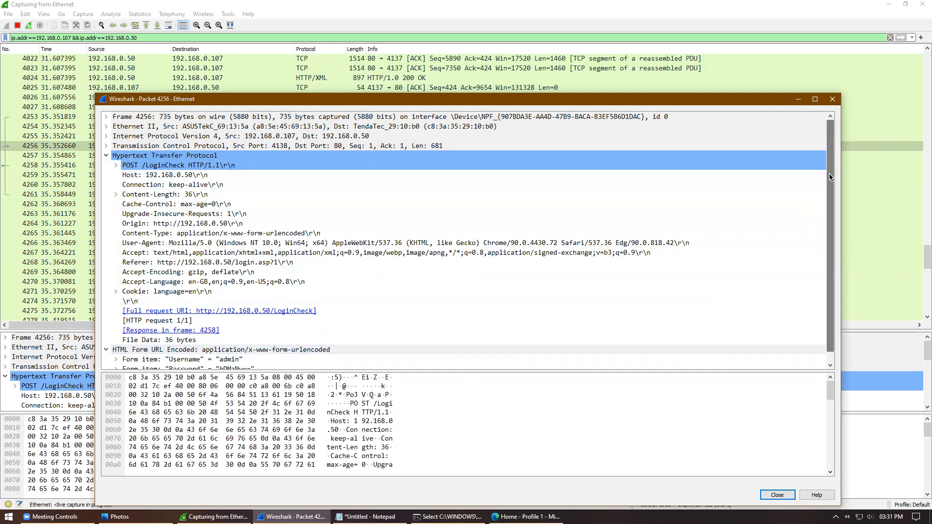
scroll(830, 177, down, 1)
click(248, 362)
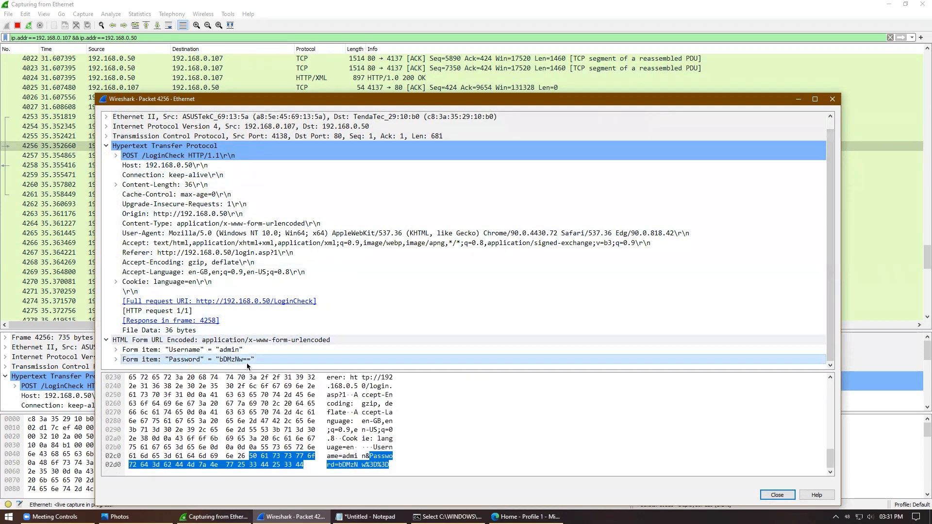
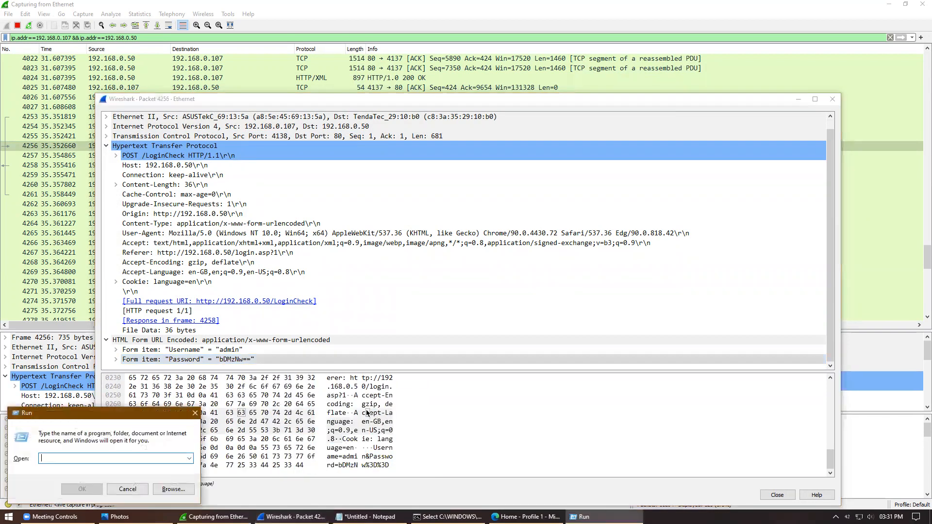
Step: Launch Notepad from the Windows Run dialog by entering 'notepad'
text(notepad)
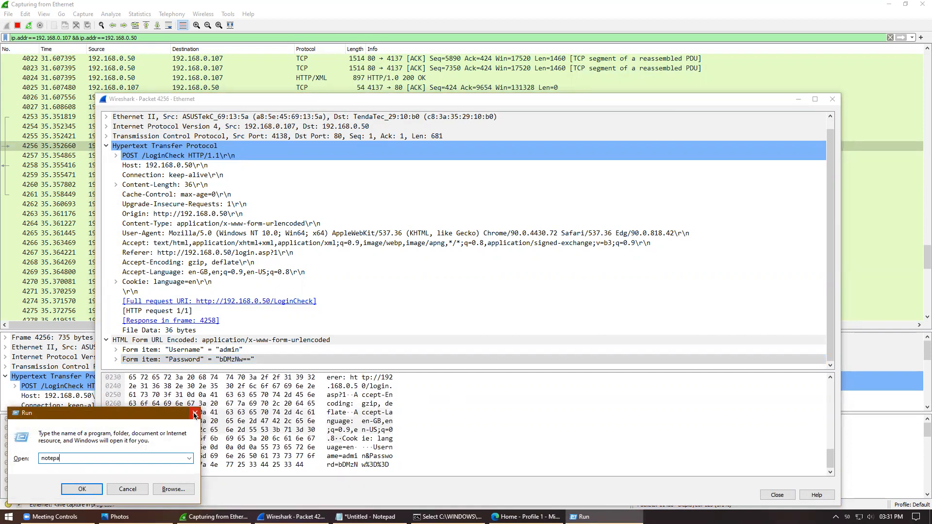
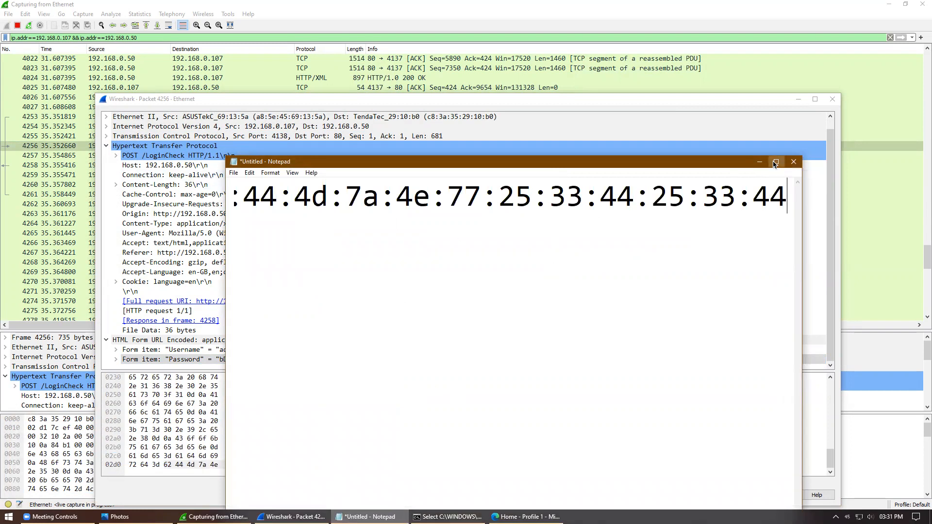
Step: Maximize Notepad and scroll back to the start of the pasted frame[714:21] hex filter line
click(777, 162)
drag(509, 495, 72, 200)
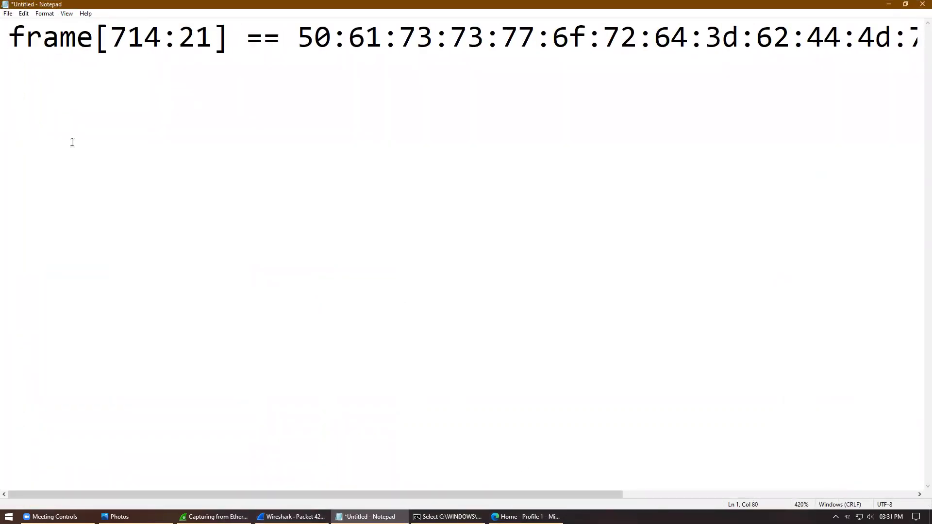
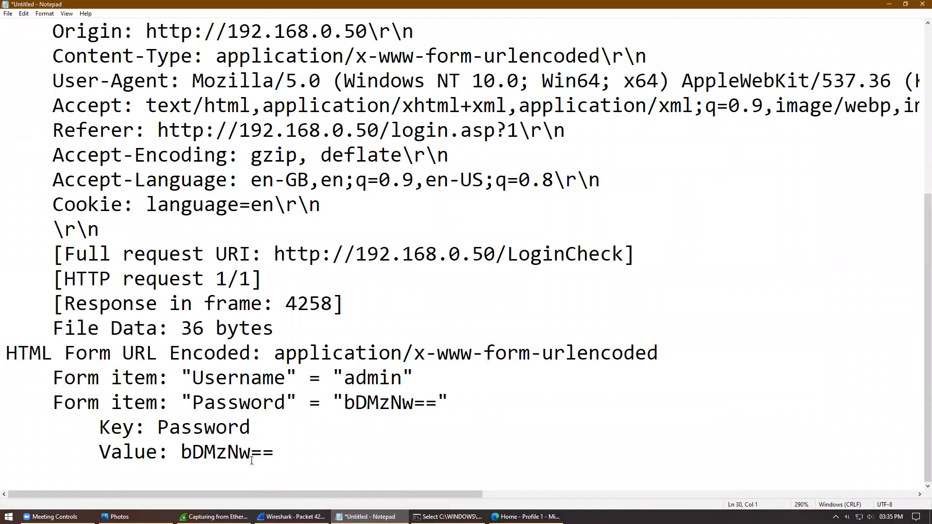
Step: Highlight the Base64 password string after 'Value:' on the last line of the pasted form data
drag(182, 452, 277, 451)
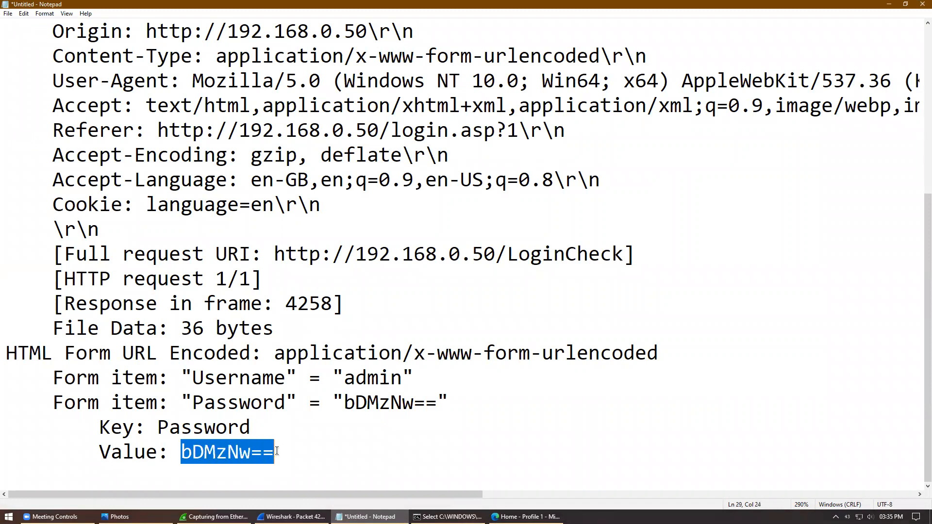
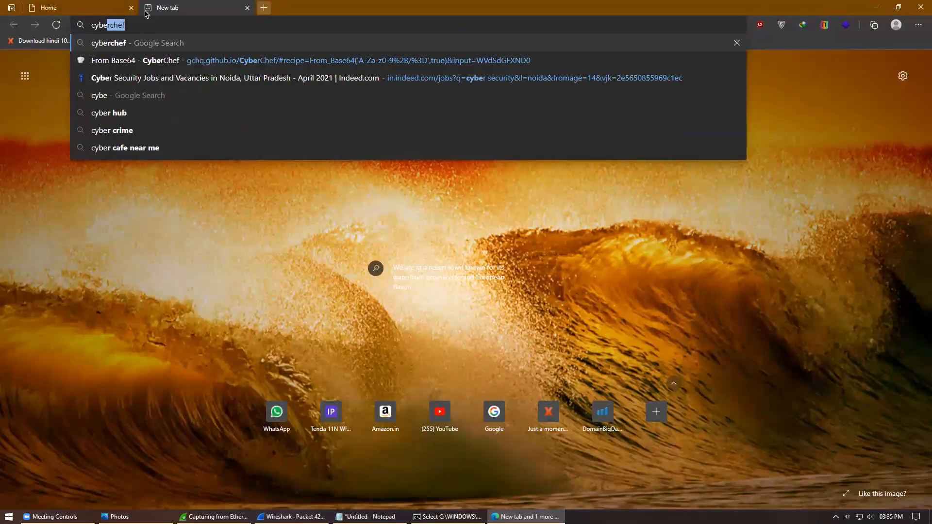
Step: Load the saved 'From Base64 - CyberChef' suggestion from the Edge address bar
key(Down)
key(Return)
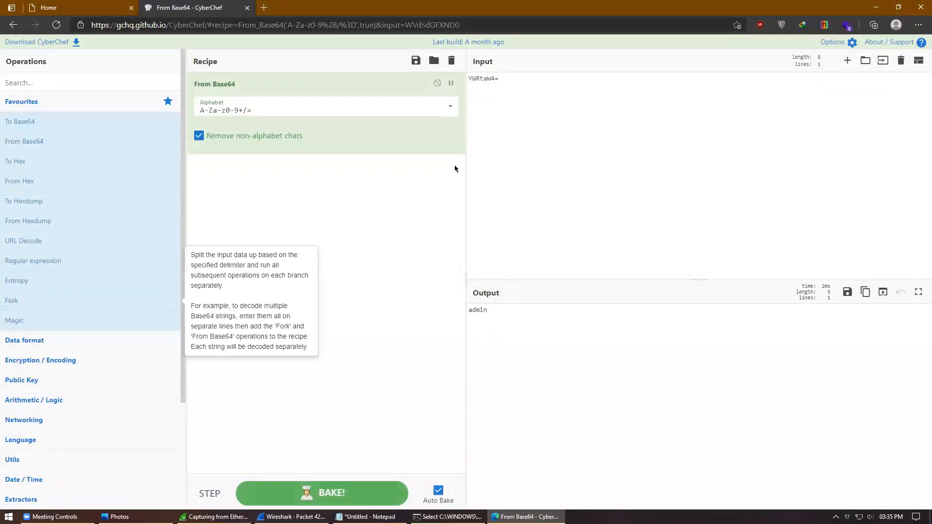
Step: Replace the sample input with the captured Base64 password, then highlight the decoded plaintext and the == padding
click(594, 131)
key(ctrl+a)
drag(545, 312, 433, 316)
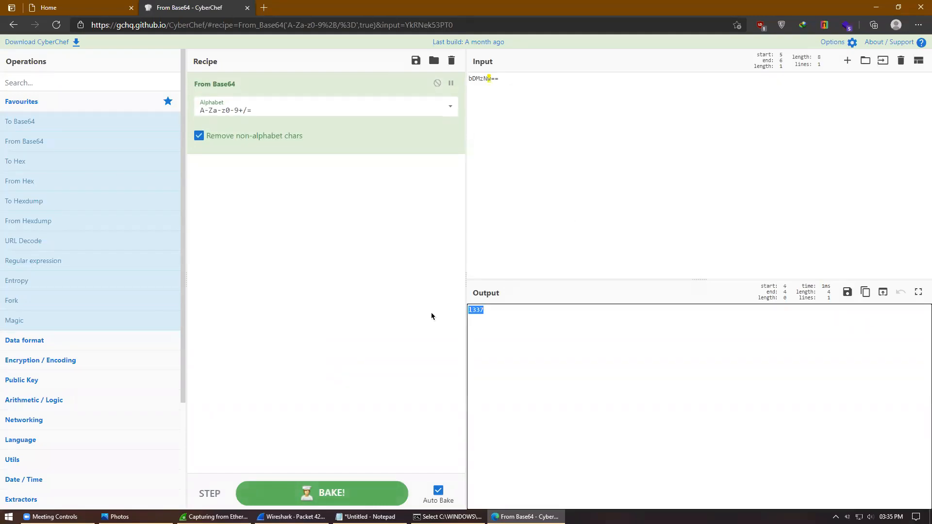
drag(548, 79, 490, 83)
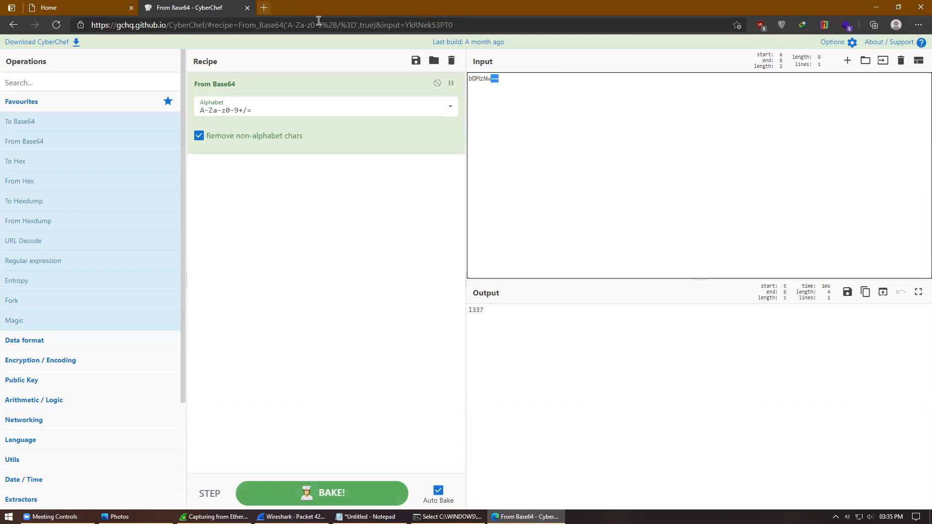
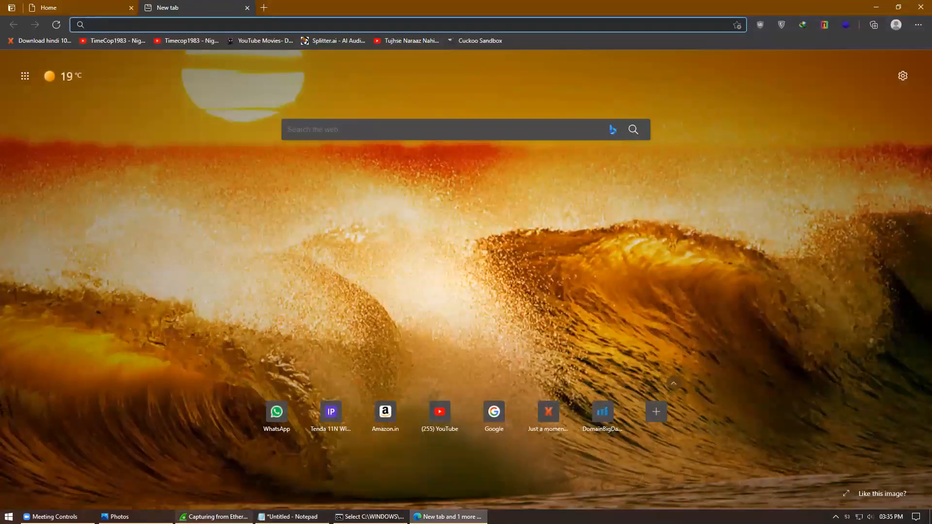
Step: Leave the empty Edge tab and return to the Wireshark live capture with the two-address filter
click(214, 518)
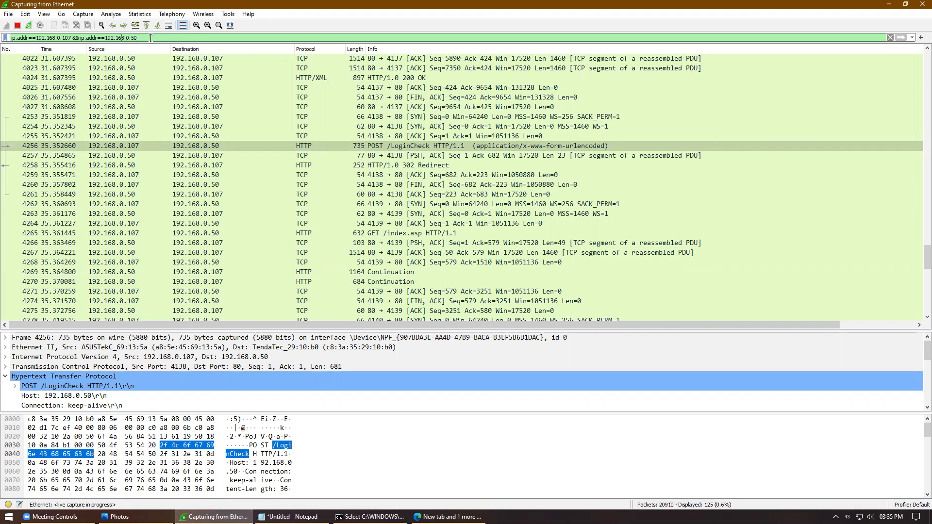
Step: Highlight the 192.168.0.107 and 192.168.0.50 filter clauses, then select the && joining them
key(Left)
key(Left)
key(Left)
drag(12, 37, 73, 38)
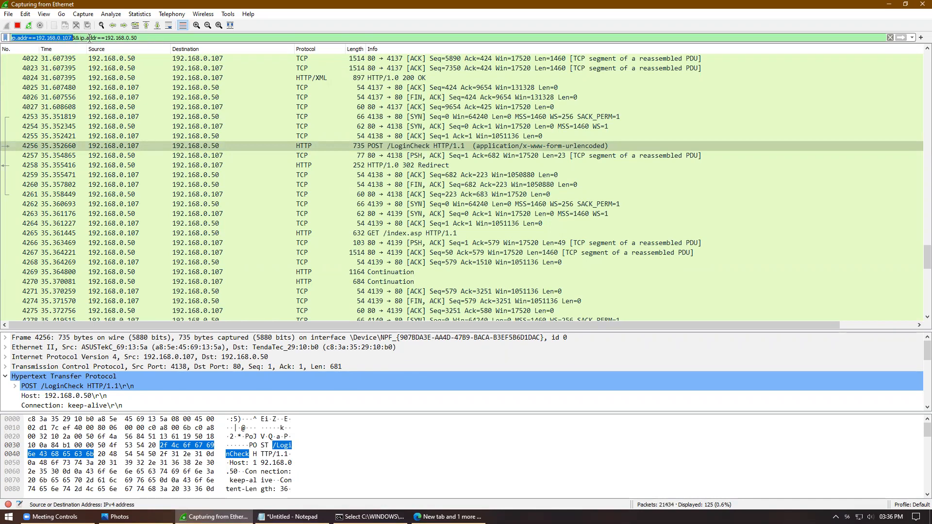
click(105, 38)
drag(81, 38, 141, 37)
click(140, 37)
double_click(78, 38)
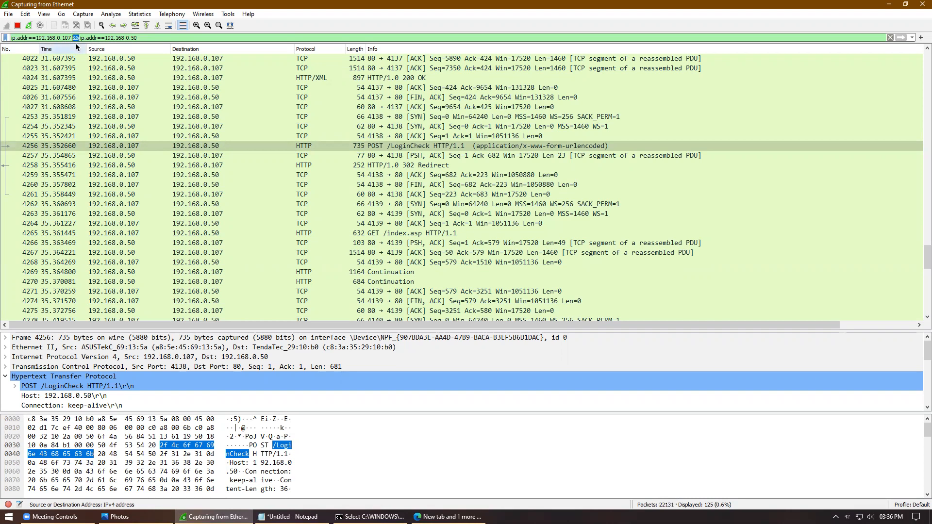
Step: Replace && with 'or', apply the filter, and inspect UDP packet 4230
text(or)
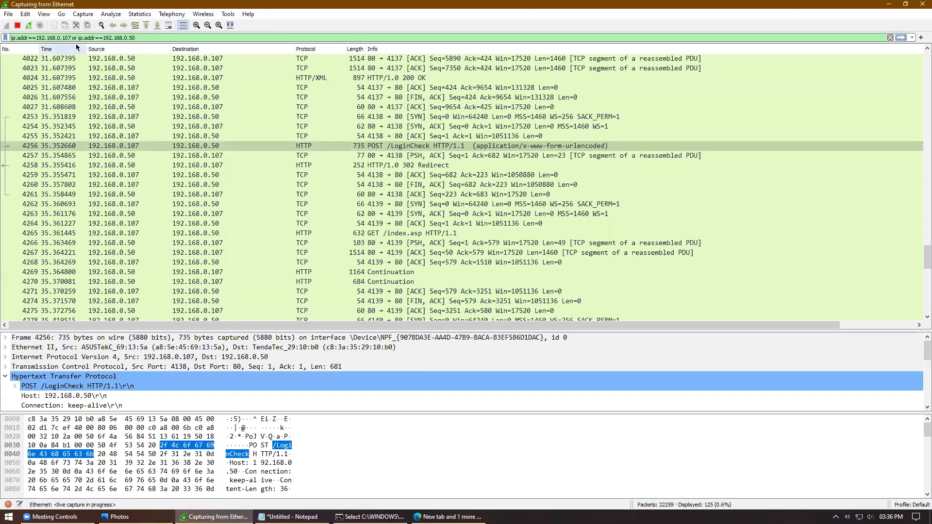
key(Return)
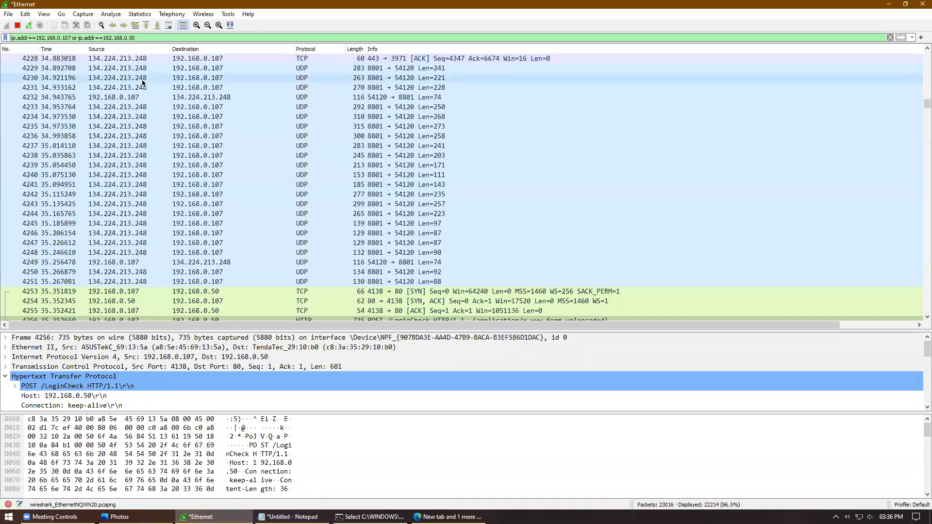
click(187, 80)
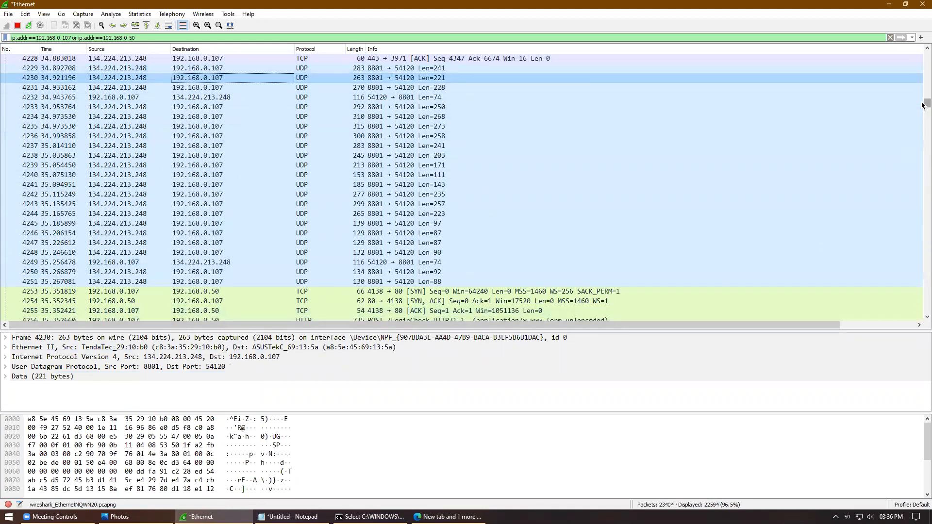
drag(924, 105, 923, 279)
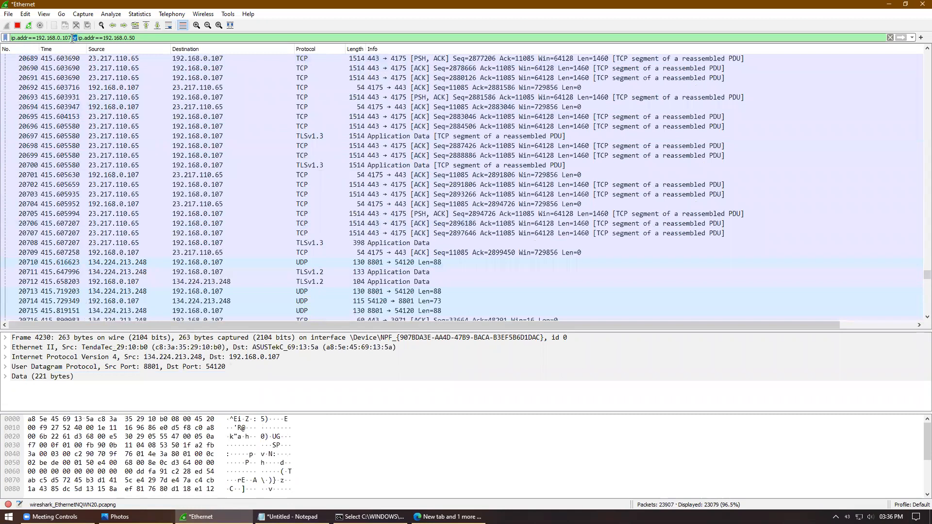
Step: Highlight the 0.50 and 0.107 address endings in the or-filter to explain it
text(or)
drag(87, 38, 136, 39)
click(135, 38)
drag(72, 38, 53, 37)
click(48, 38)
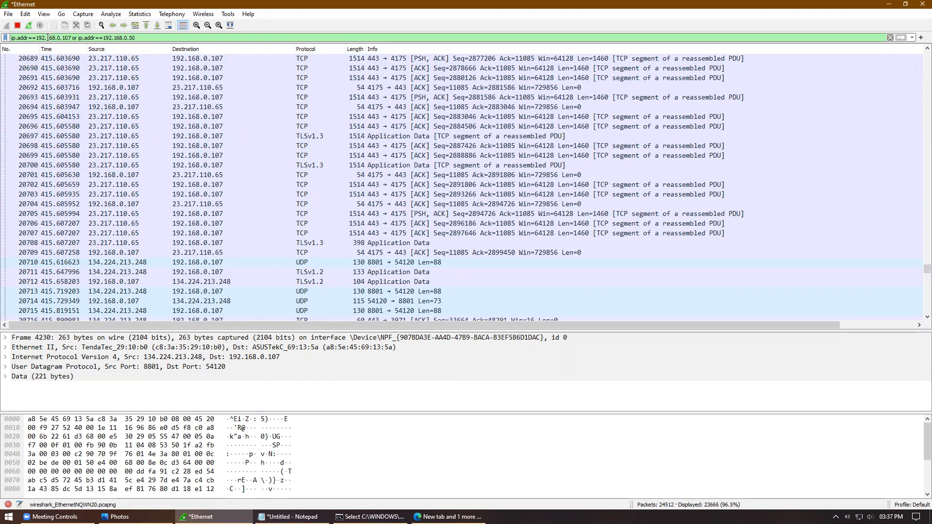
drag(928, 269, 926, 54)
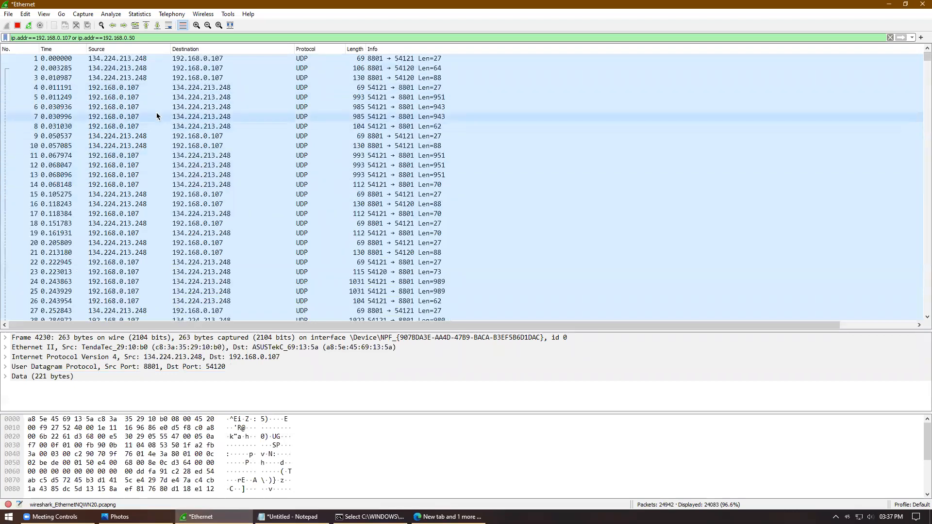
Step: Append the clause 'or tcp contains pass' to the end of the display filter
click(141, 39)
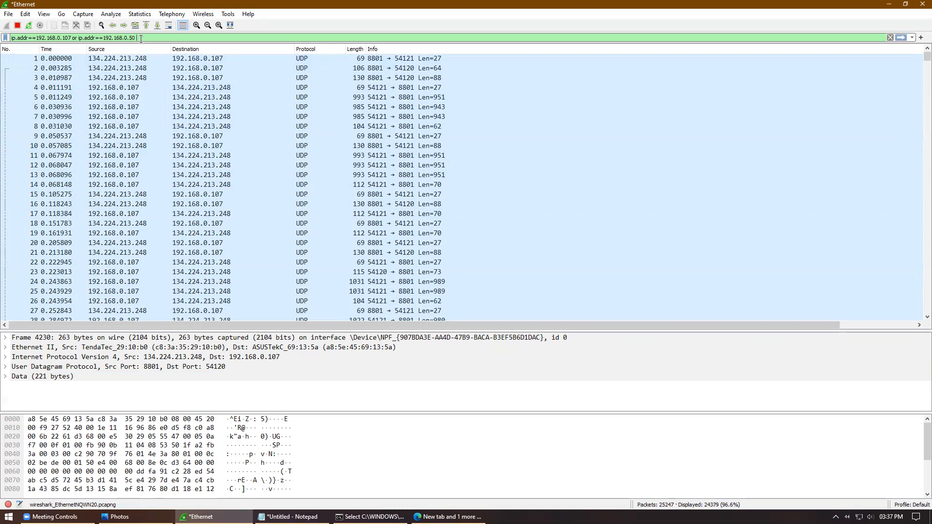
text(or)
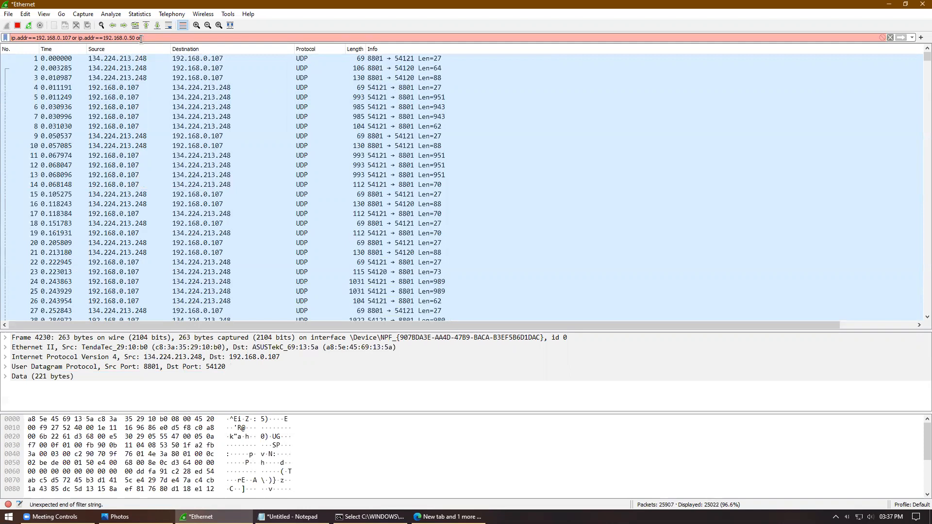
text(tcp)
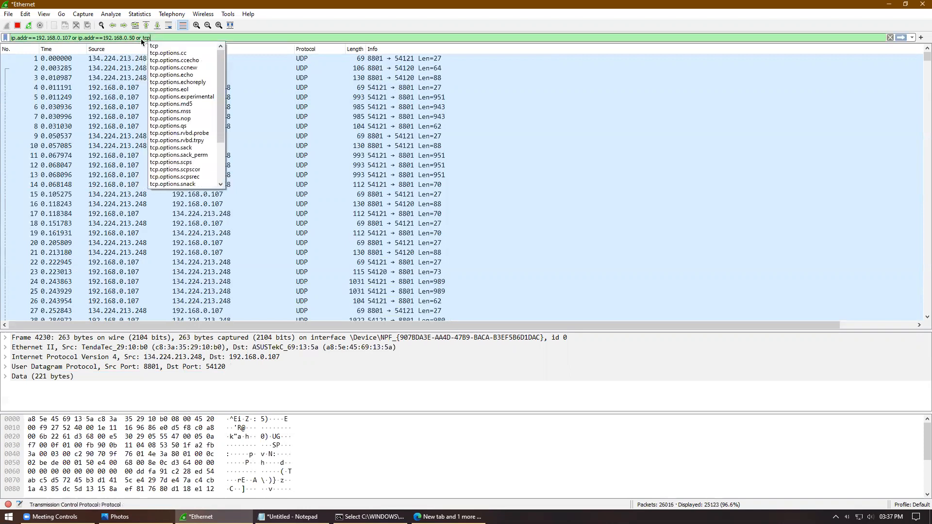
text(.)
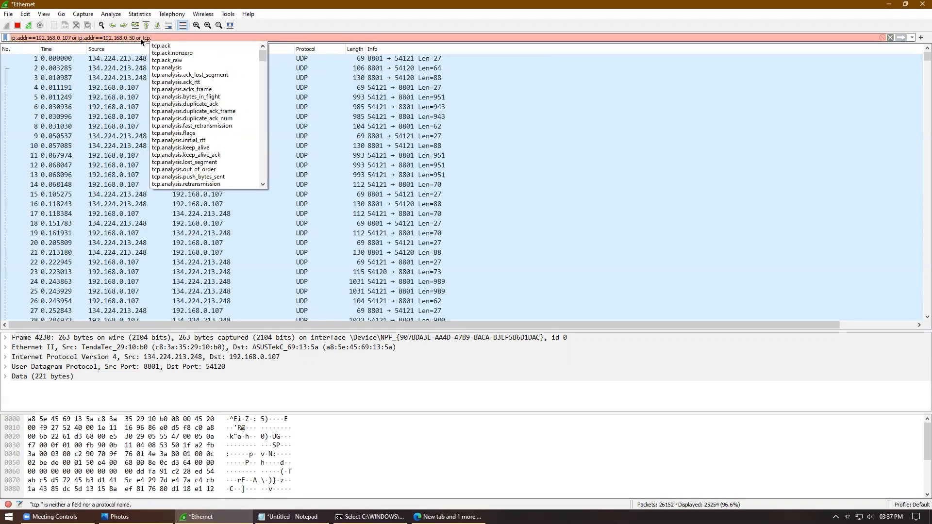
text(con)
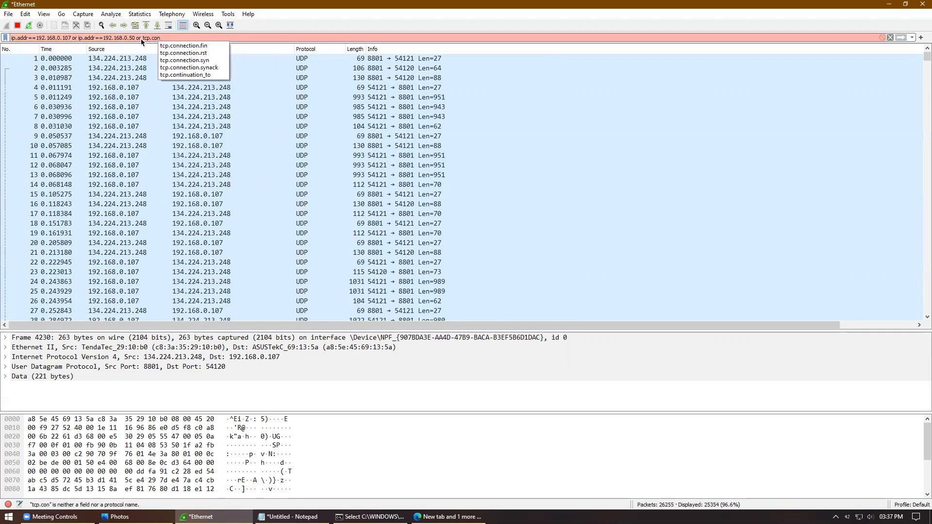
text(tains)
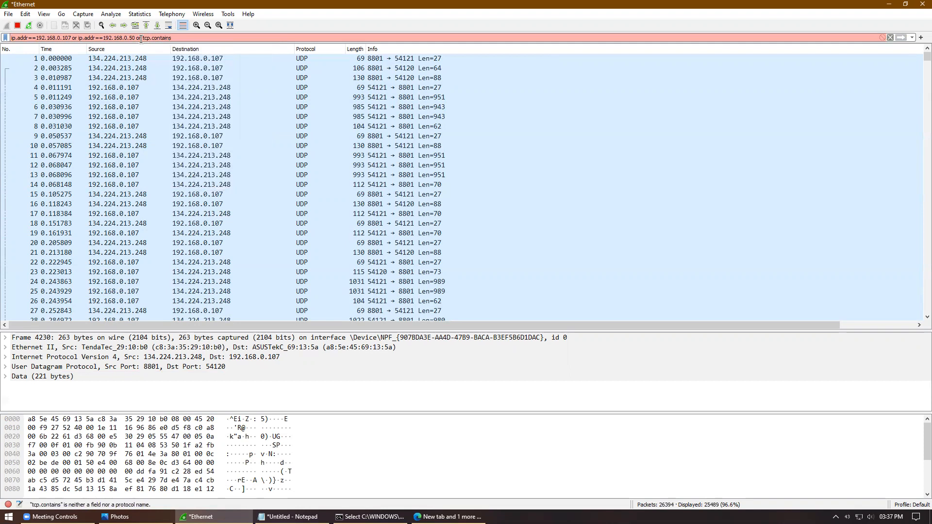
key(Left)
key(Left)
key(Left)
key(BackSpace)
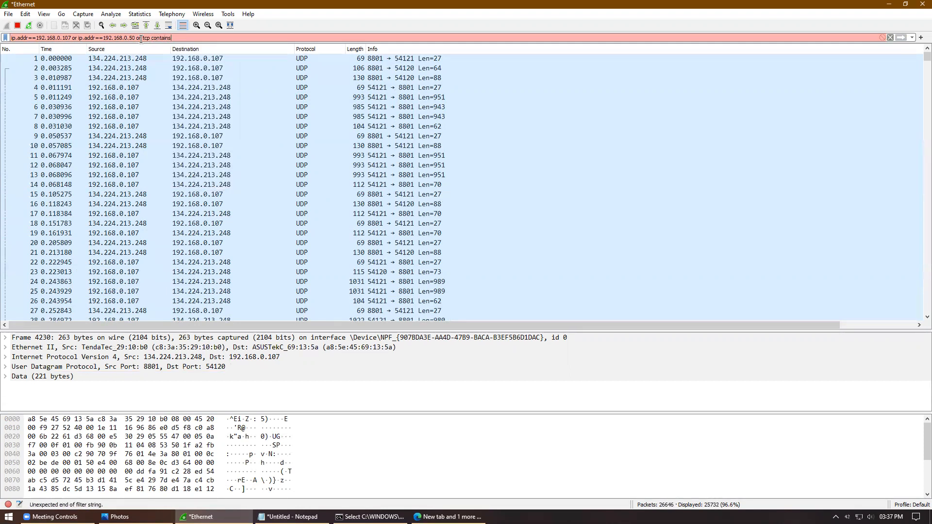
text(password)
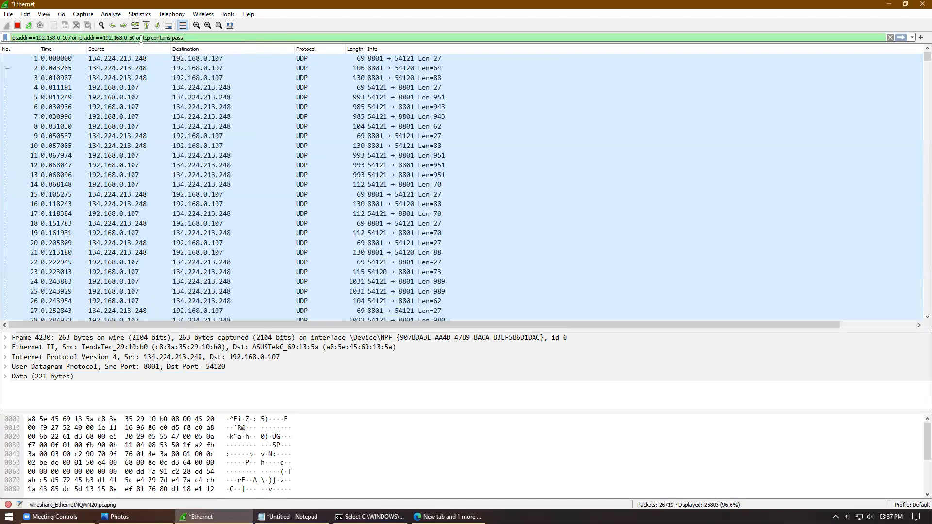
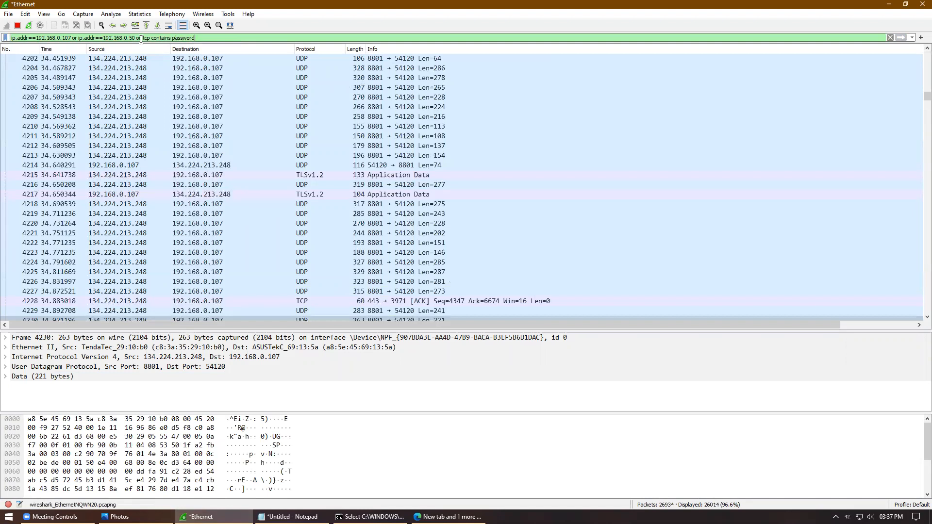
Step: Delete the ip.addr conditions so the display filter reads 'tcp contains password', and apply it
drag(141, 39, 7, 38)
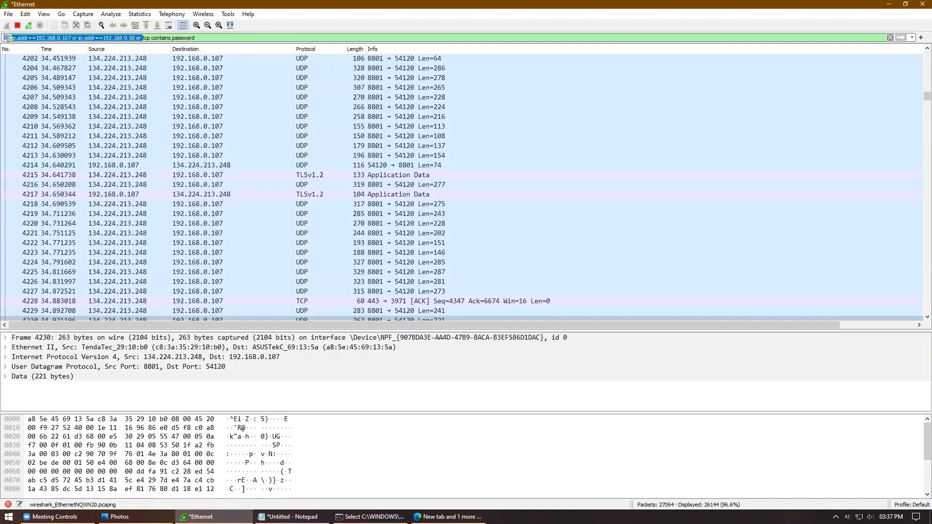
key(BackSpace)
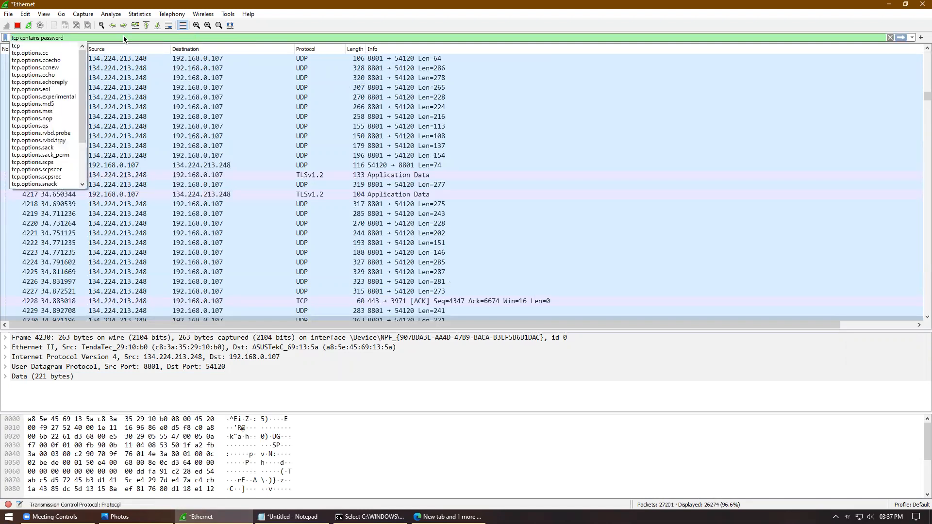
click(123, 36)
key(Return)
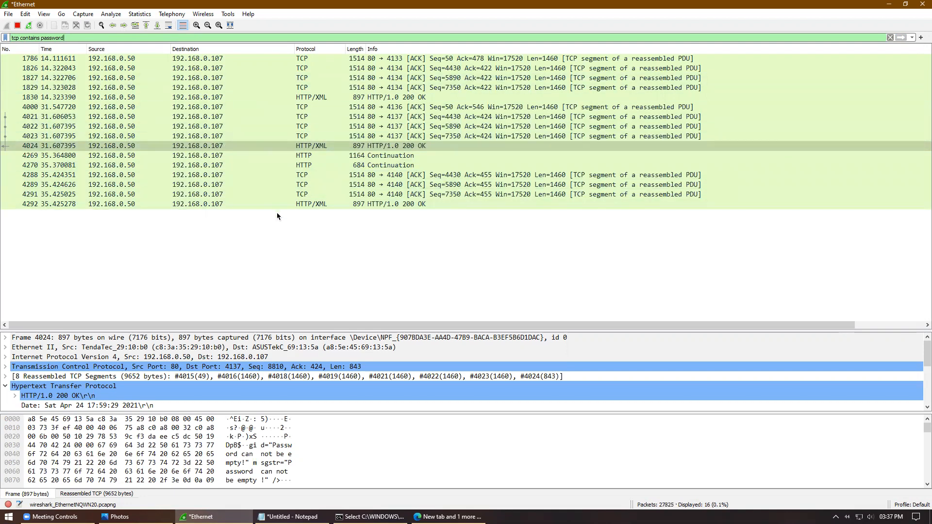
Step: Select packet 1830, enlarge the packet details pane, and expand its XML content
click(380, 97)
drag(504, 330, 503, 168)
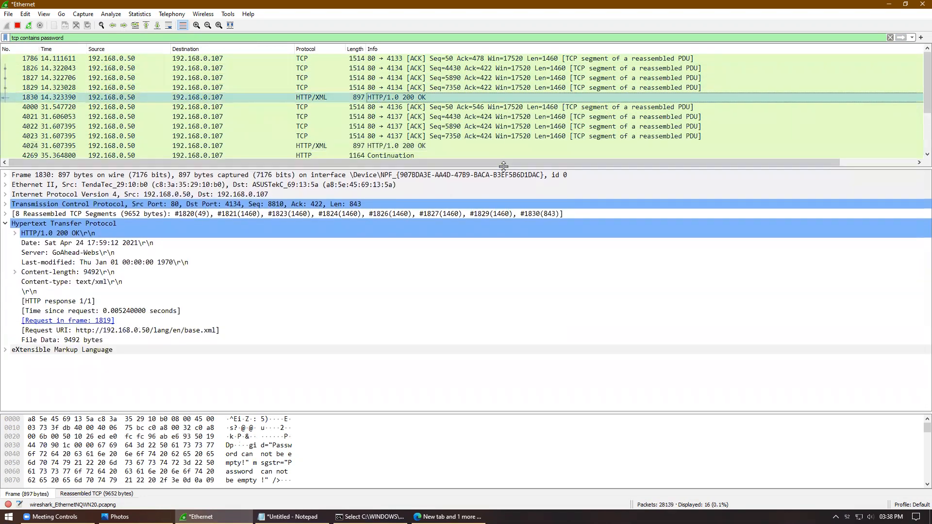
click(6, 350)
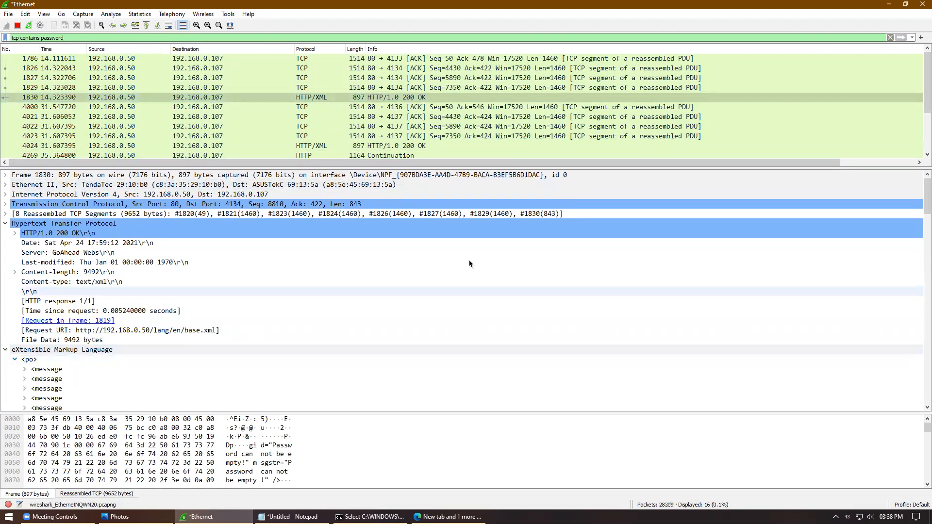
Step: Select packet 4023, highlight its TCP payload bytes, expand its TCP header, and open it separately
click(355, 136)
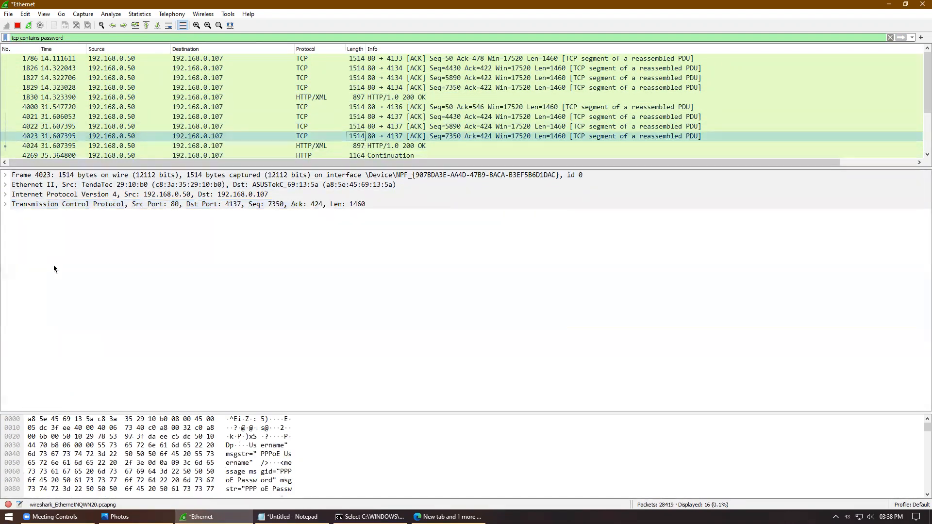
click(273, 463)
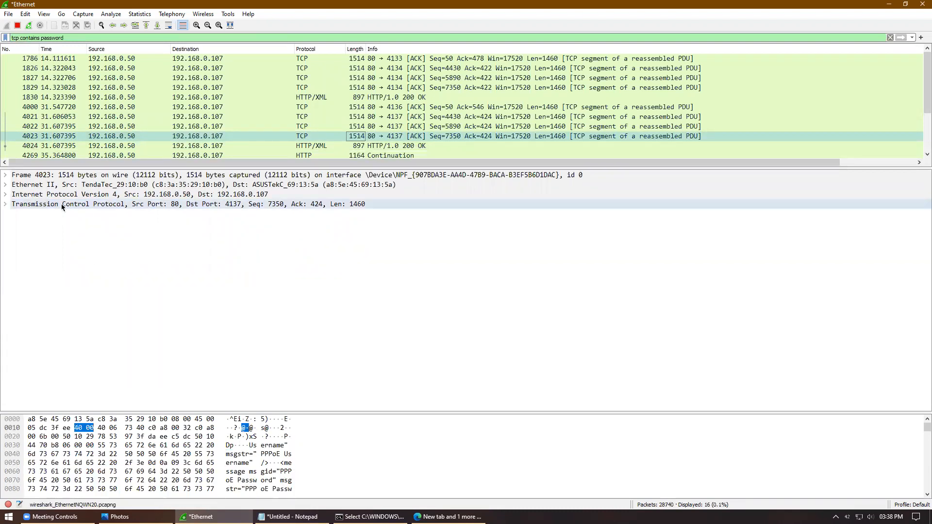
click(6, 204)
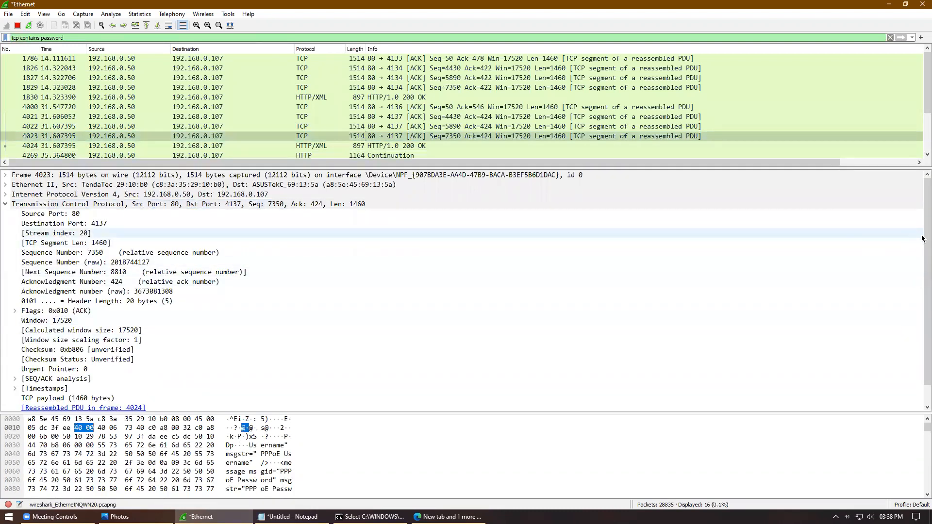
drag(750, 169, 760, 248)
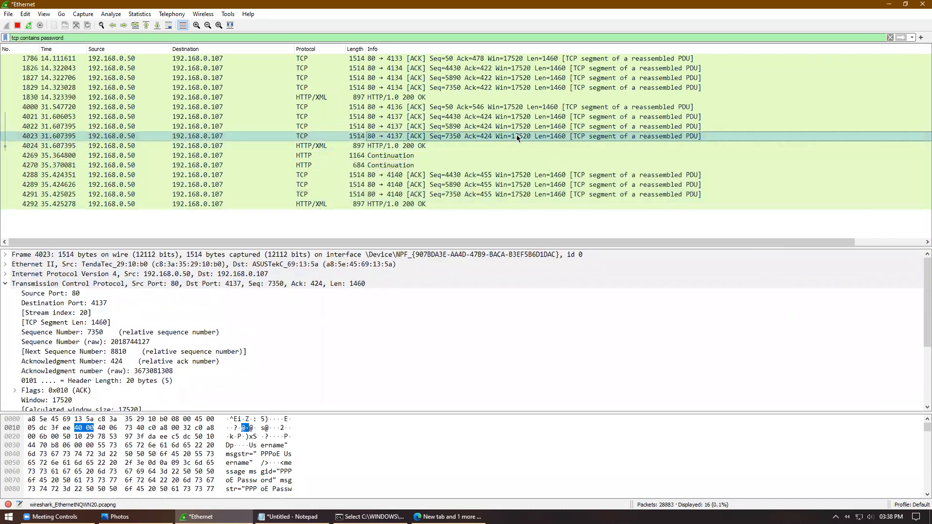
double_click(518, 138)
Step: In packet 4023's window, highlight the TCP segment data and expand the Timestamps and IPv4 headers
click(359, 287)
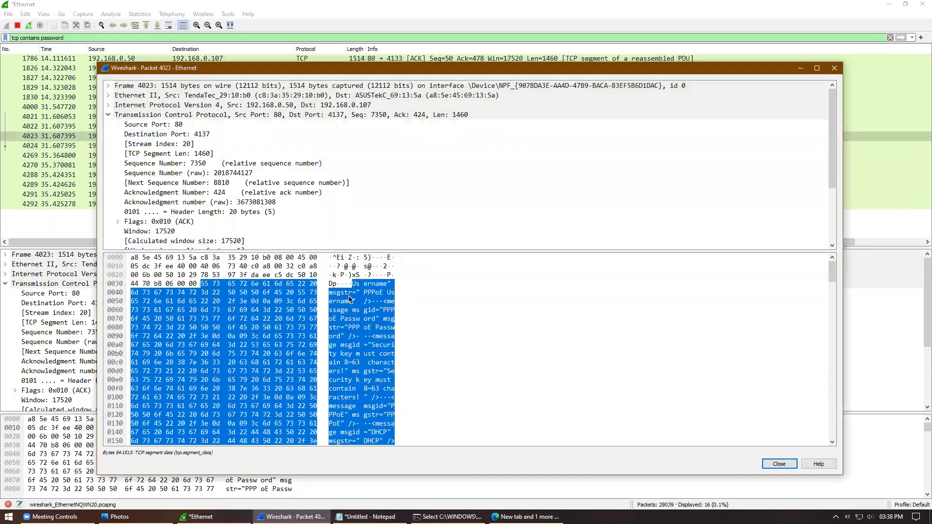
scroll(834, 139, down, 3)
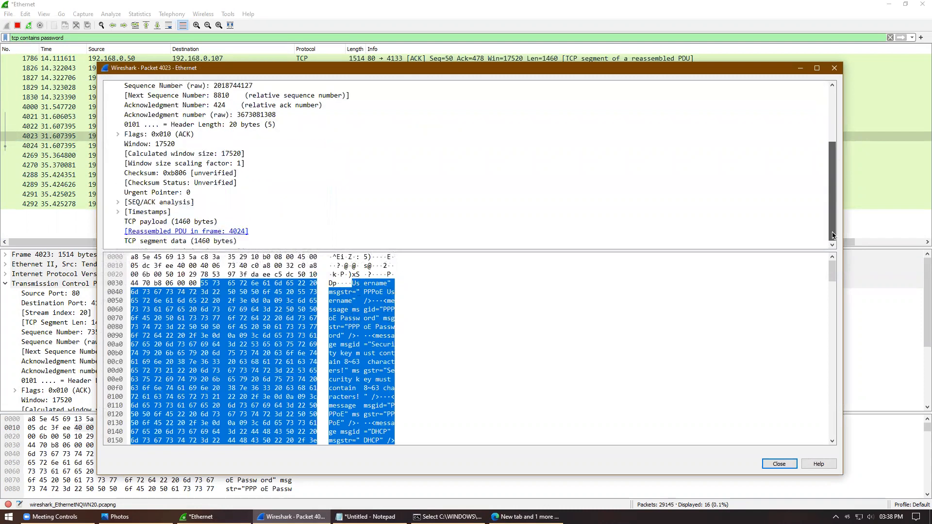
click(117, 212)
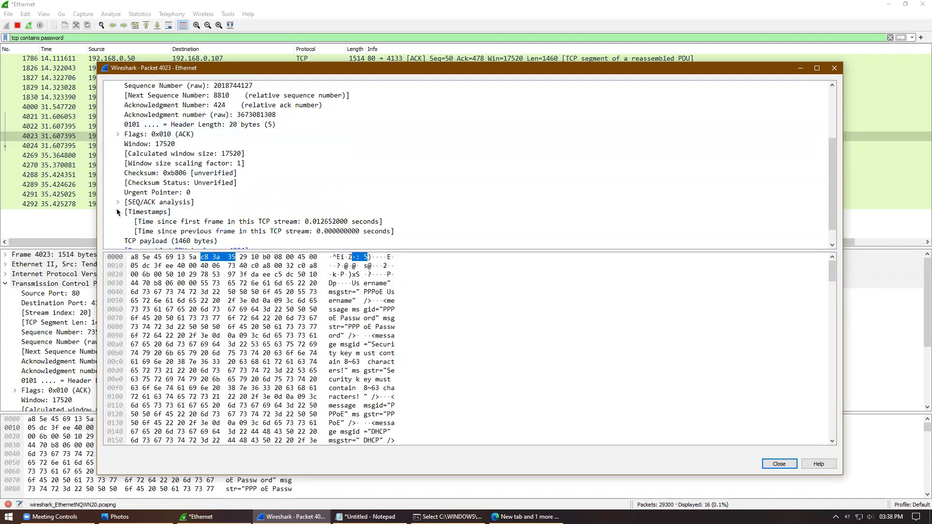
scroll(830, 235, down, 1)
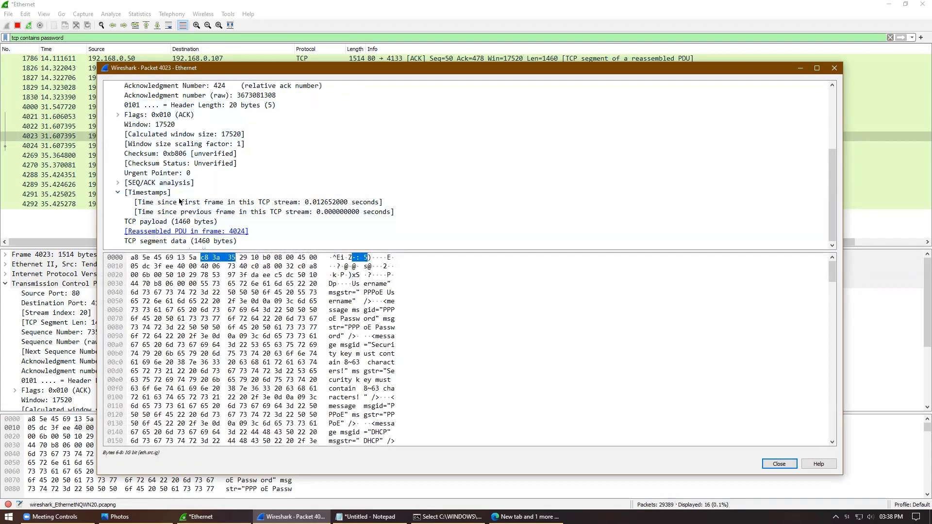
click(229, 241)
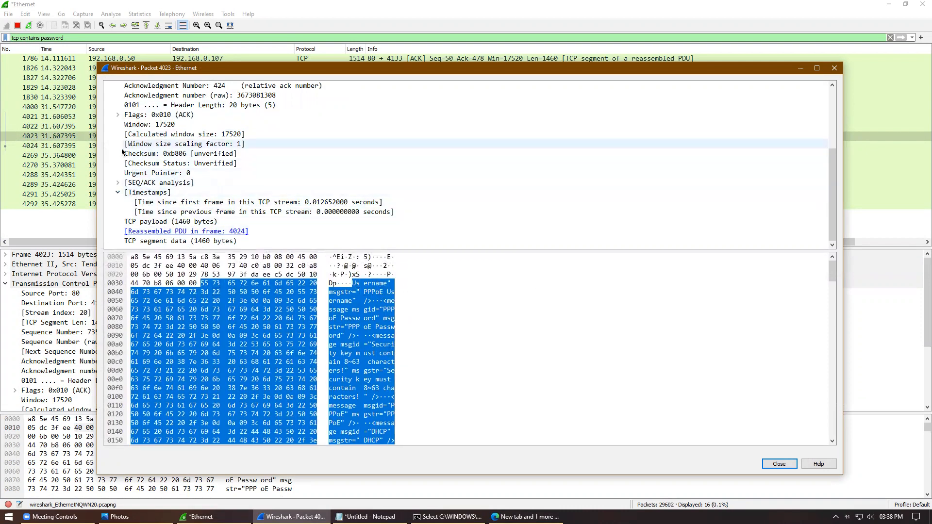
drag(834, 177, 837, 120)
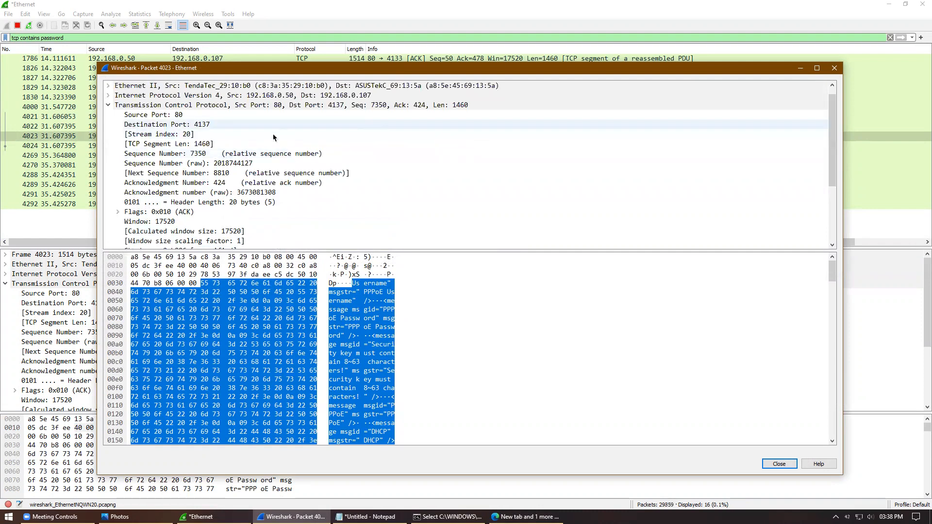
click(108, 95)
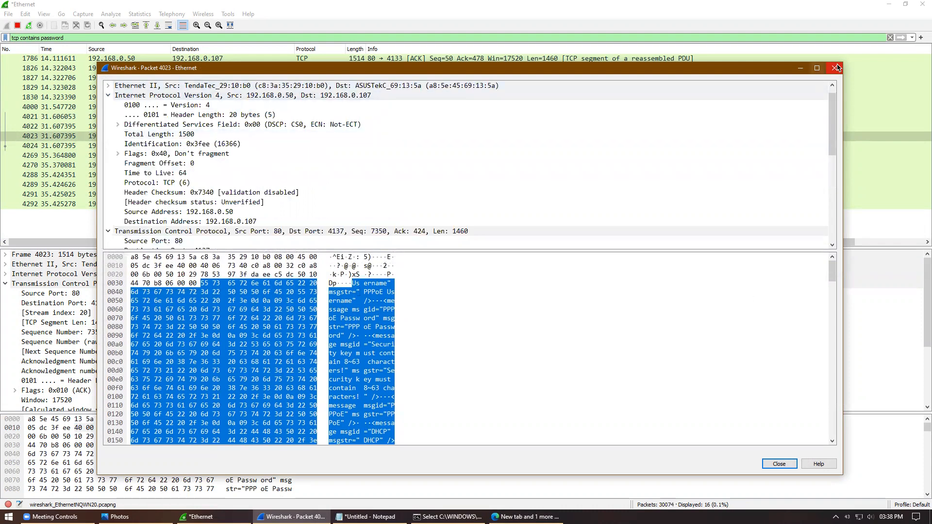
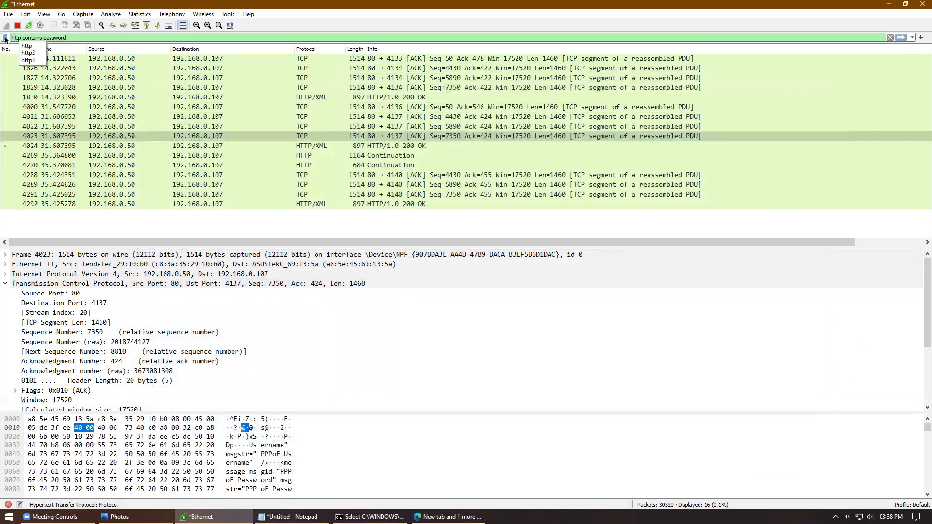
Step: Apply the 'http contains password' display filter to list only the five matching HTTP packets
key(Return)
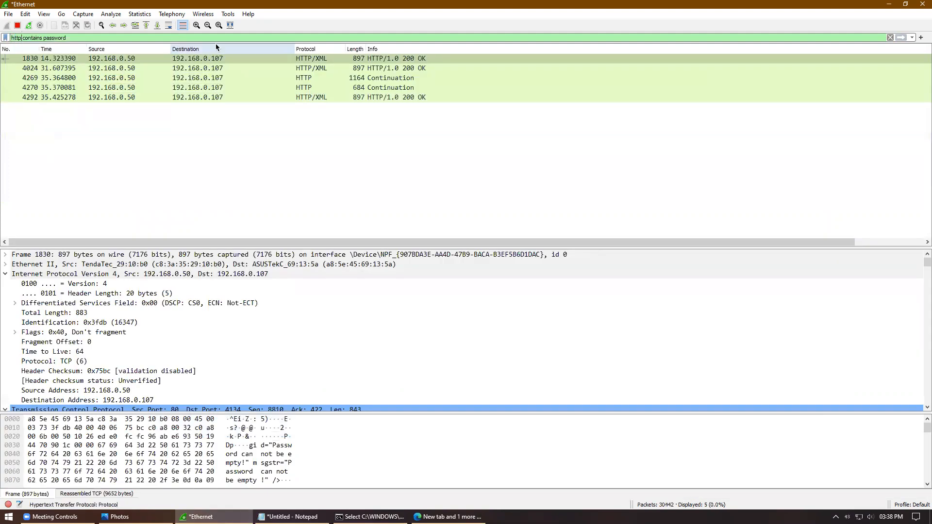
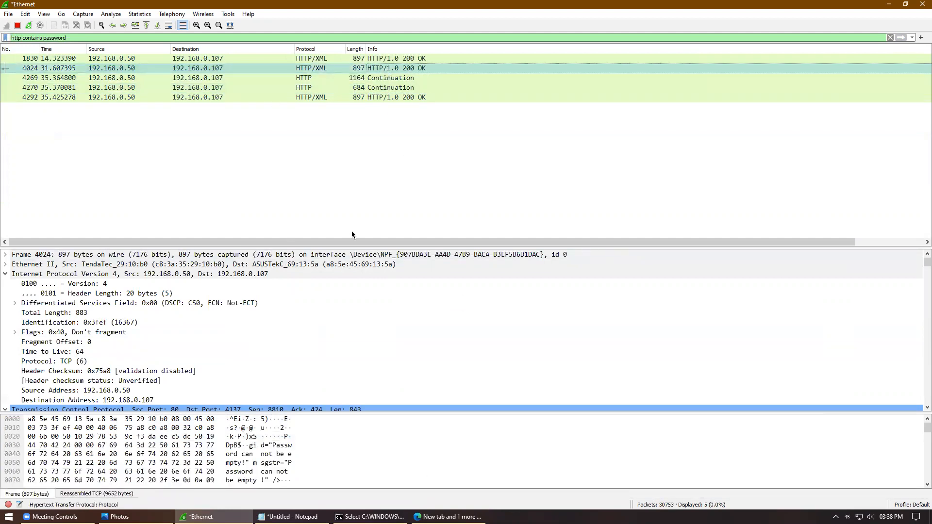
Step: Select packet 1830 to view its details and bytes, then bring up the Wireshark cheat sheet in Photos
click(408, 58)
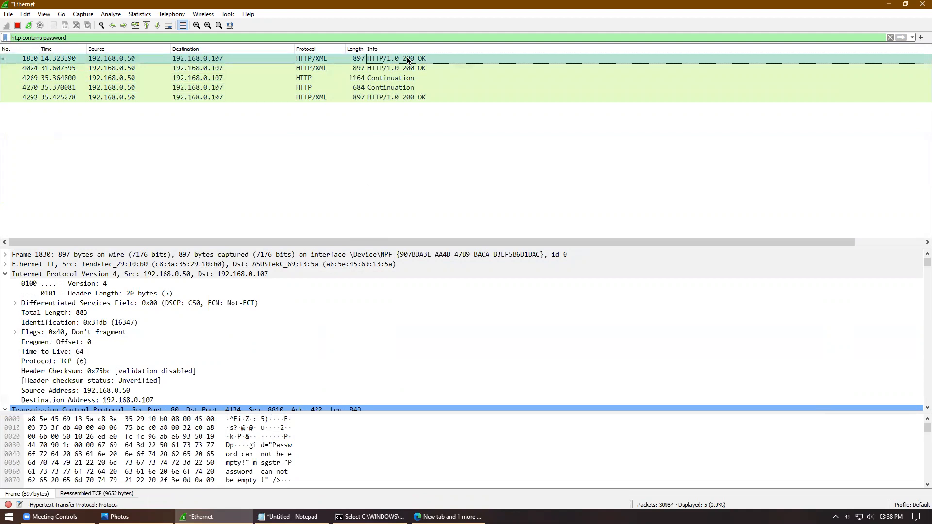
drag(68, 37, 8, 36)
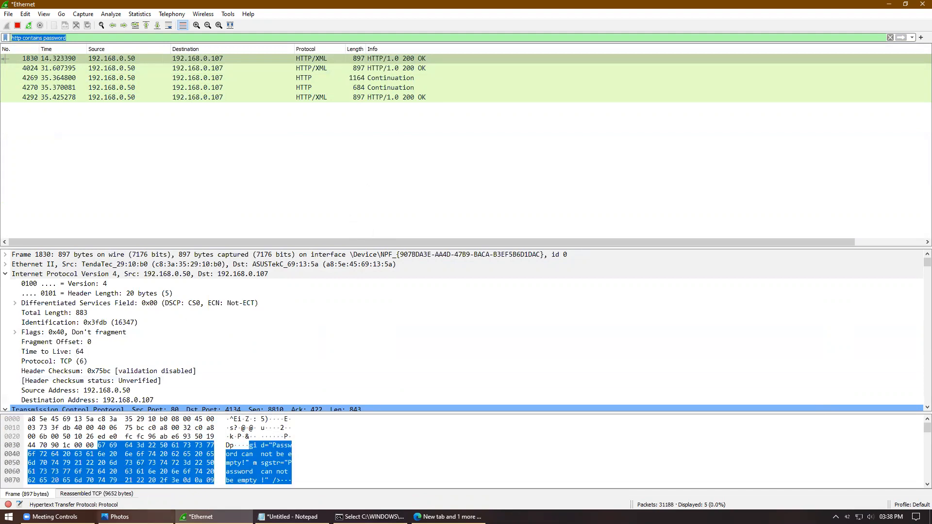
click(119, 517)
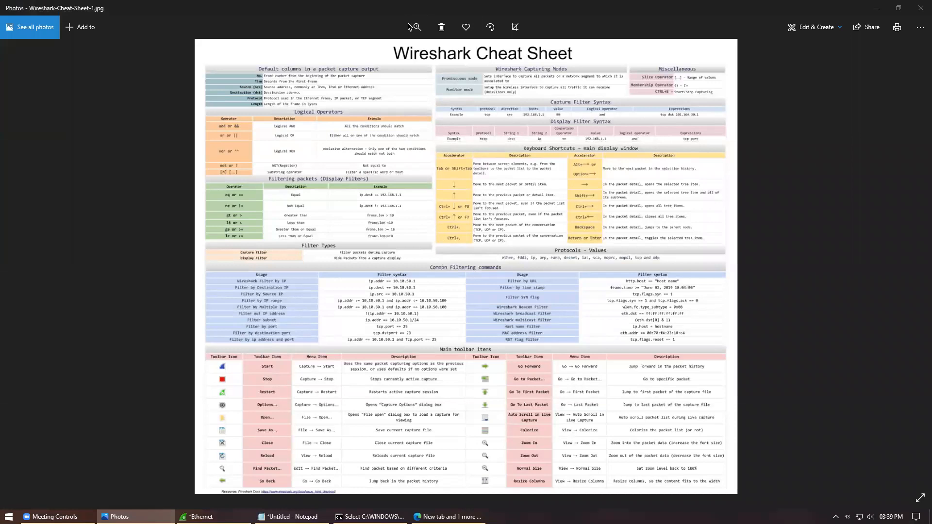
Step: Zoom and pan the cheat sheet to read its display filter syntax and commands, then minimize Photos
click(417, 27)
mouse_move(373, 53)
mouse_down()
mouse_move(391, 58)
mouse_move(376, 54)
mouse_up()
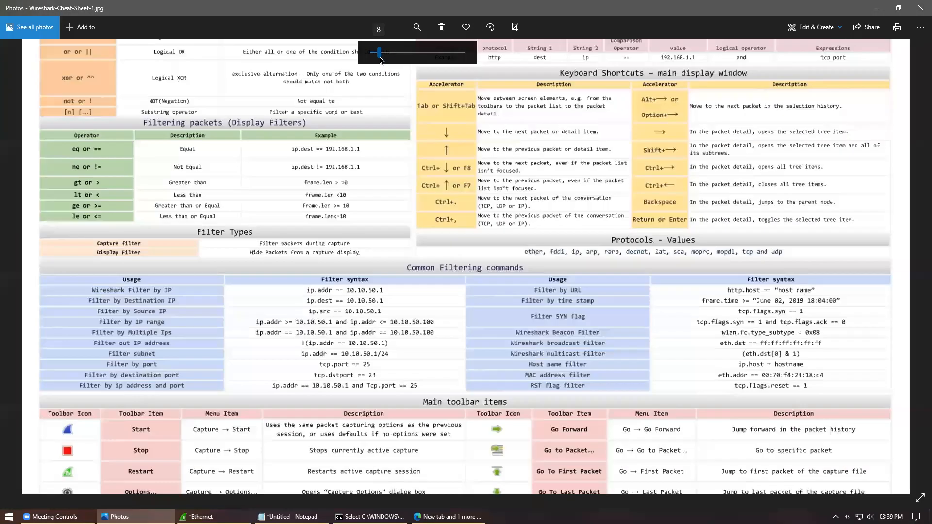
drag(469, 342, 478, 279)
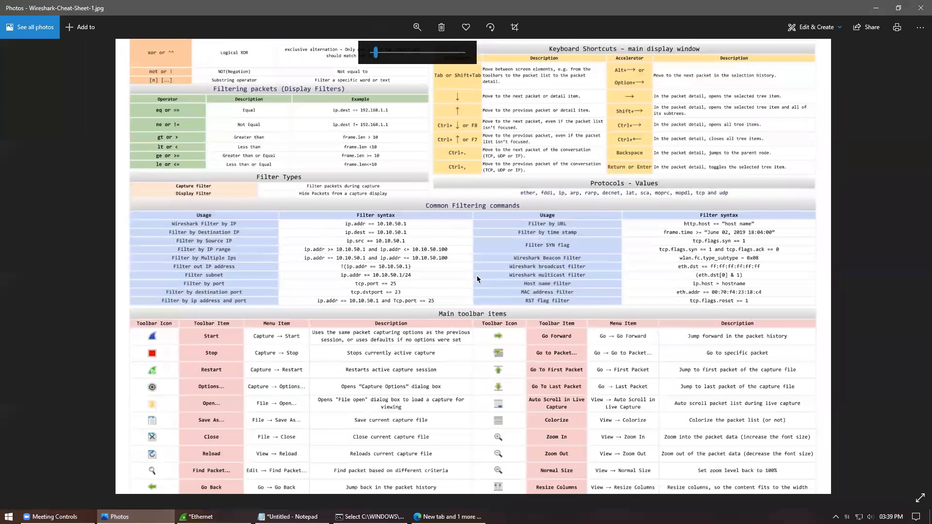
click(876, 7)
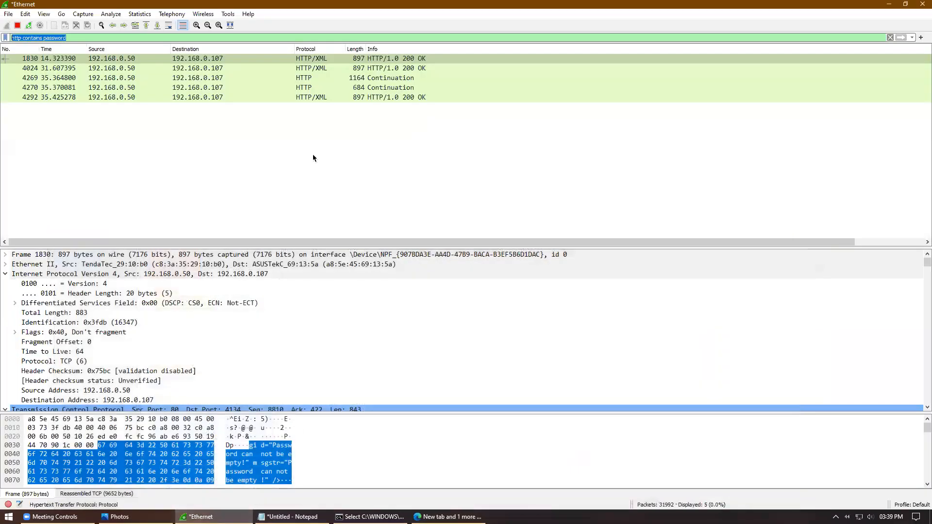
click(112, 40)
drag(112, 40, 7, 34)
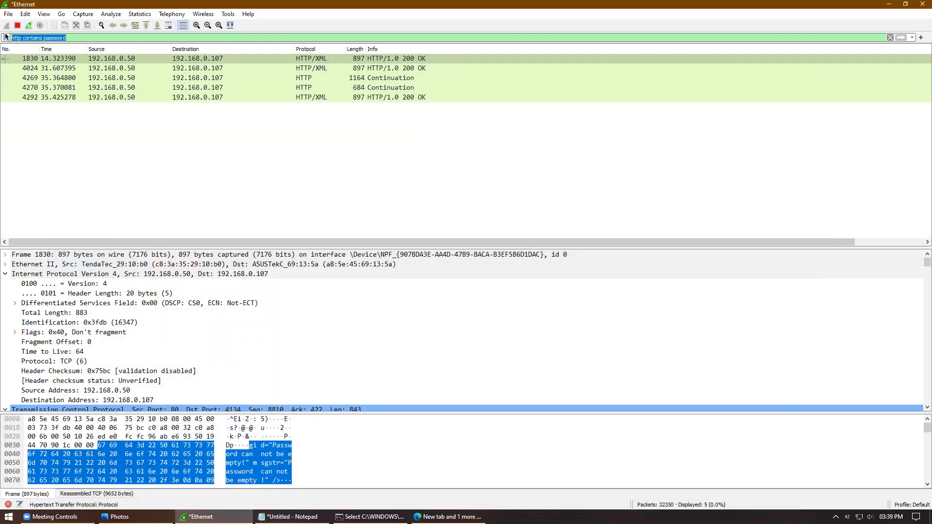
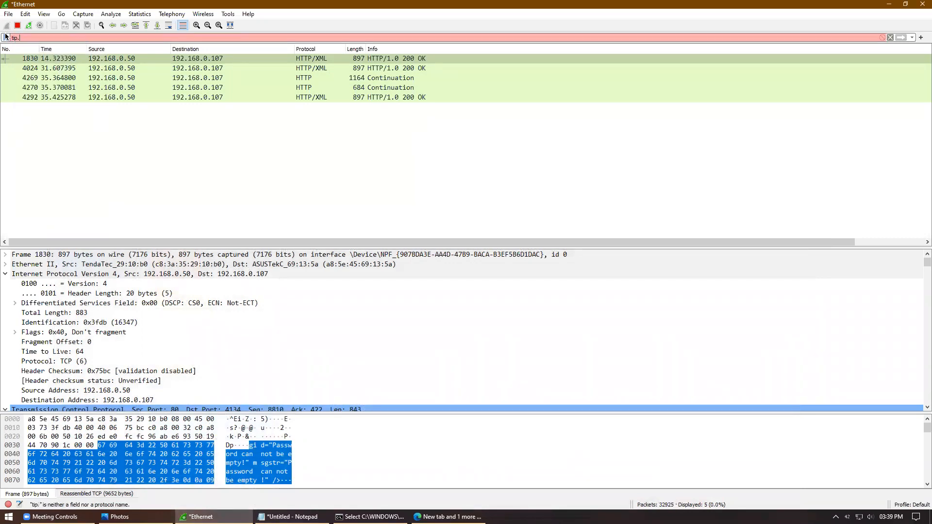
Step: Apply the display filter ip.src==192.168.0.50 to list the 74 packets from that host
key(BackSpace)
key(BackSpace)
key(BackSpace)
key(BackSpace)
text(ip)
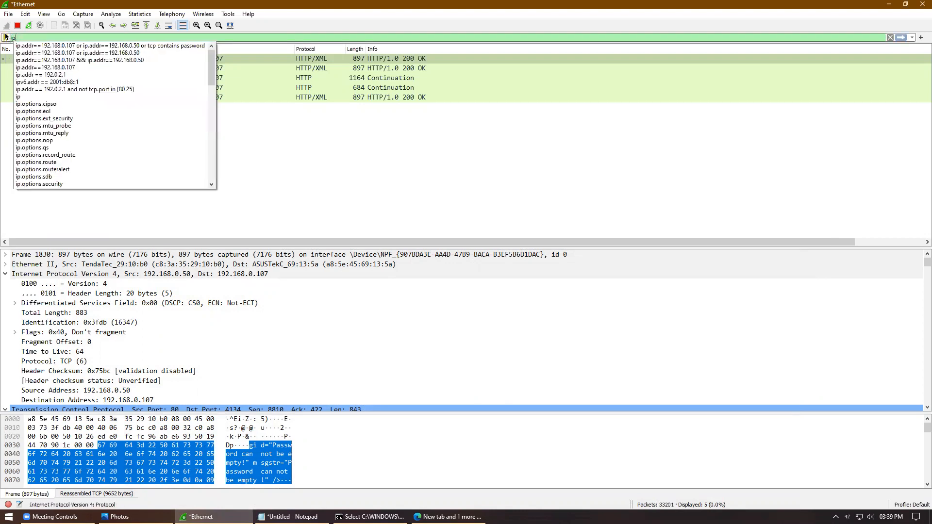
text(.sr)
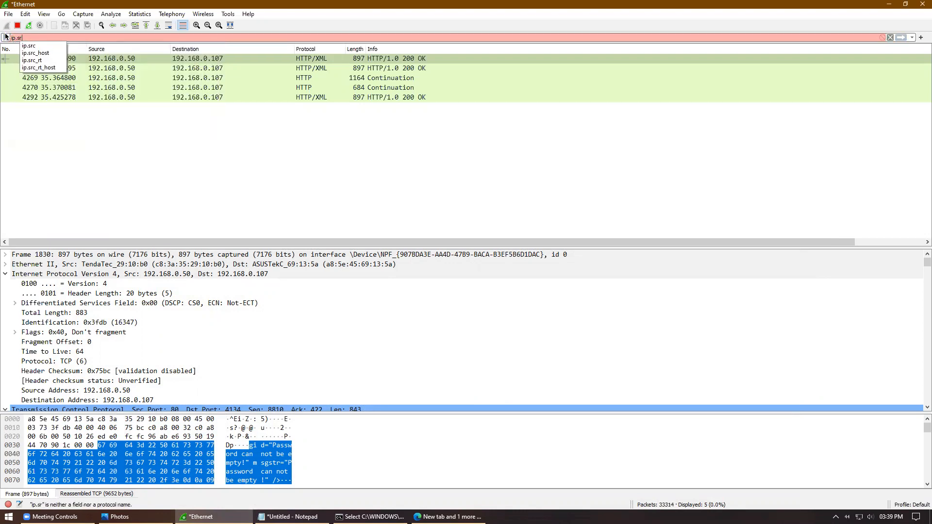
text(c)
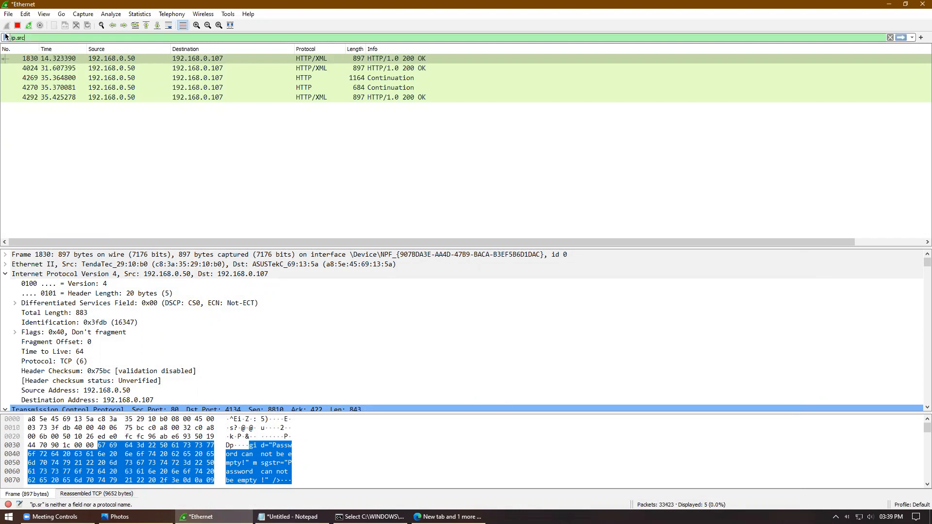
text(=192.168)
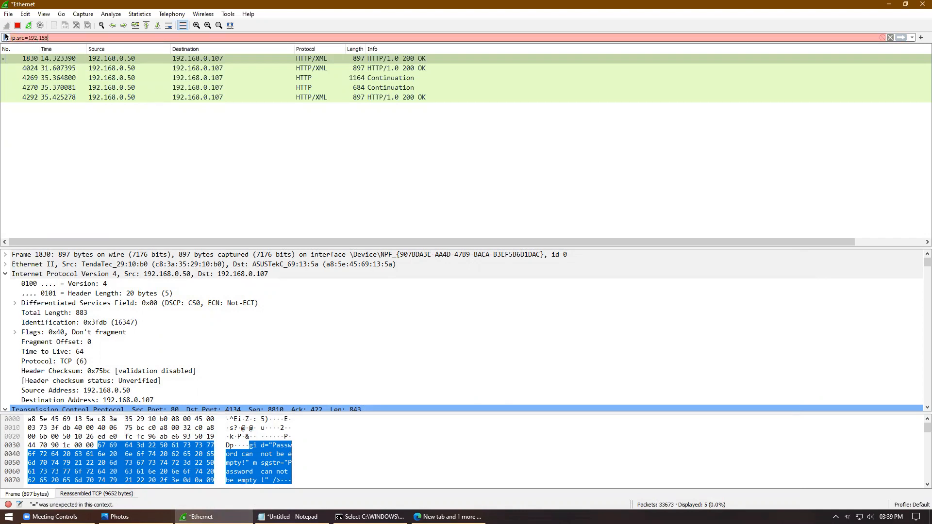
text(.0.50)
key(Left)
key(Left)
key(Left)
key(Left)
text(=)
key(Return)
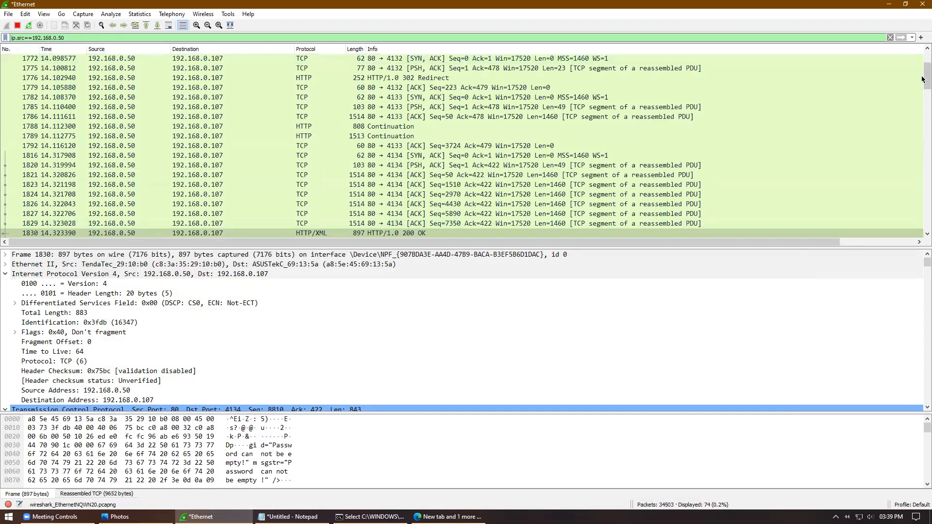
scroll(923, 53, up, 1)
drag(923, 54, 923, 222)
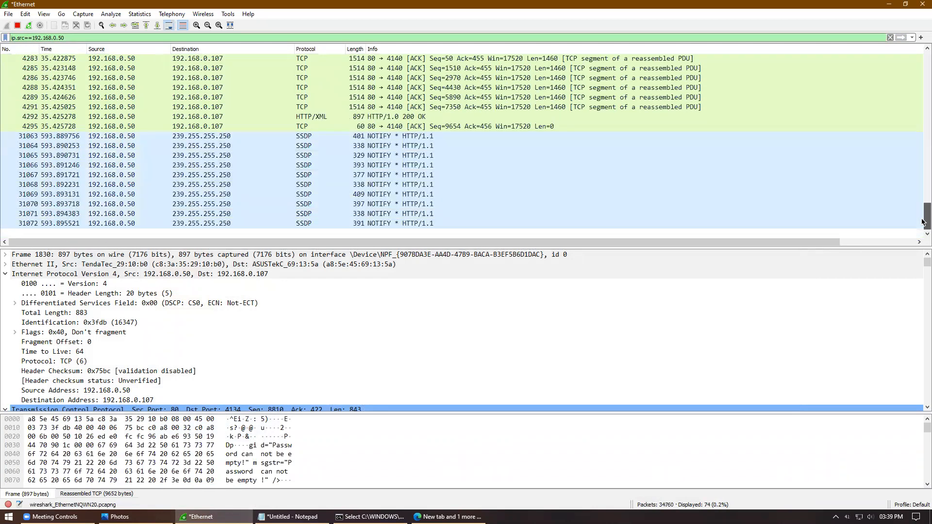
drag(923, 205, 924, 55)
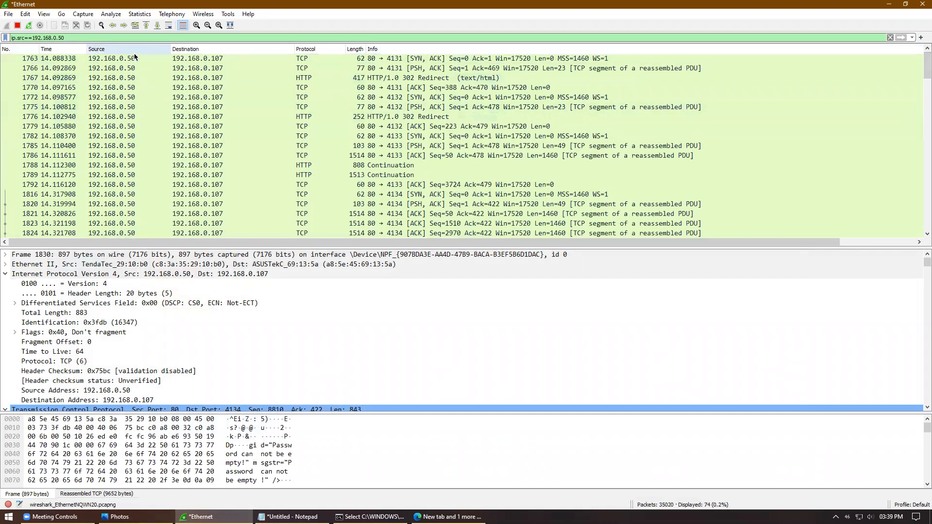
drag(924, 67, 924, 247)
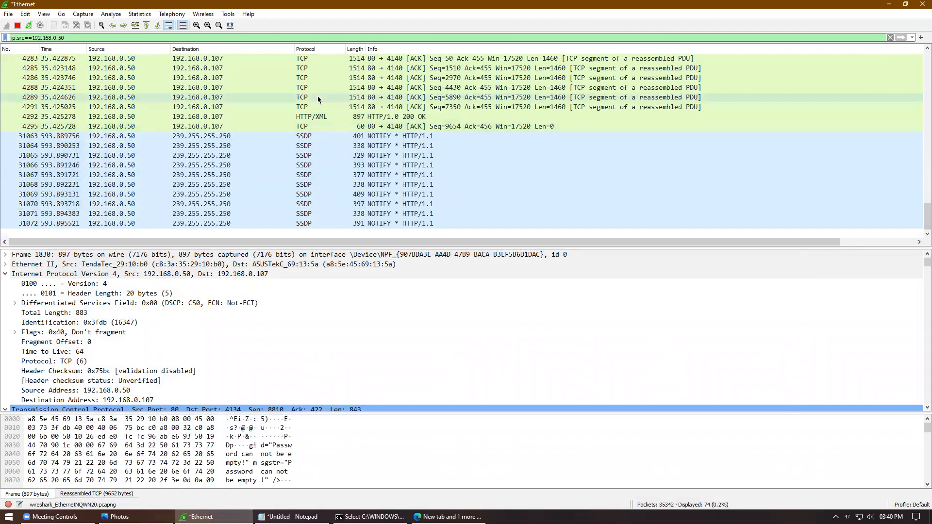
drag(924, 219, 923, 69)
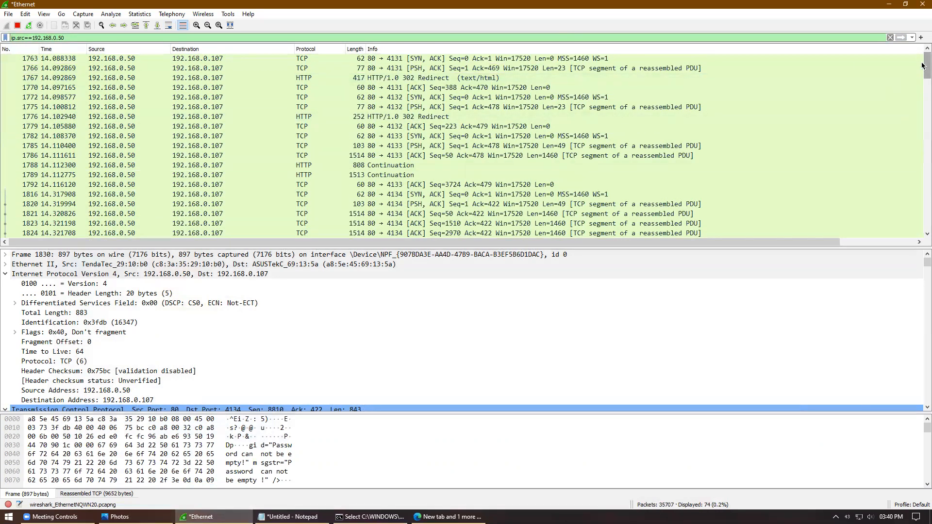
scroll(883, 73, down, 5)
scroll(855, 62, up, 5)
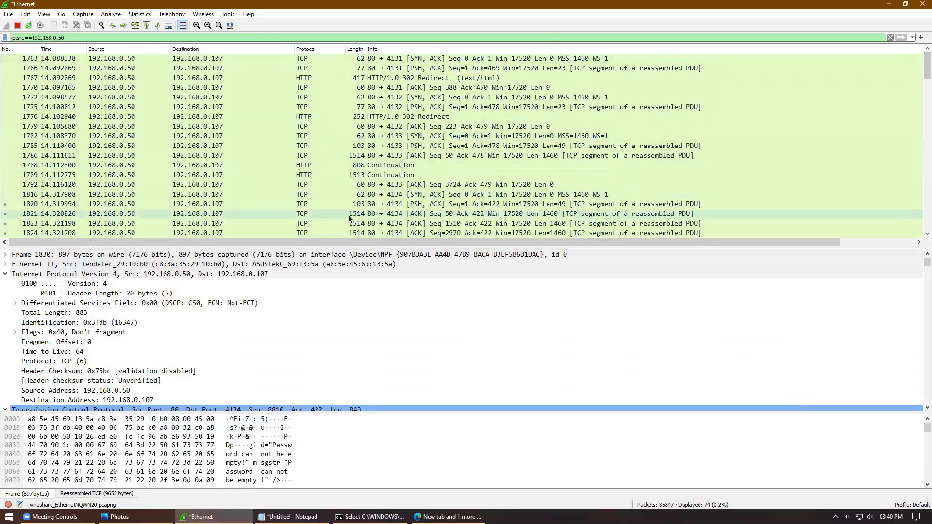
drag(923, 61, 923, 92)
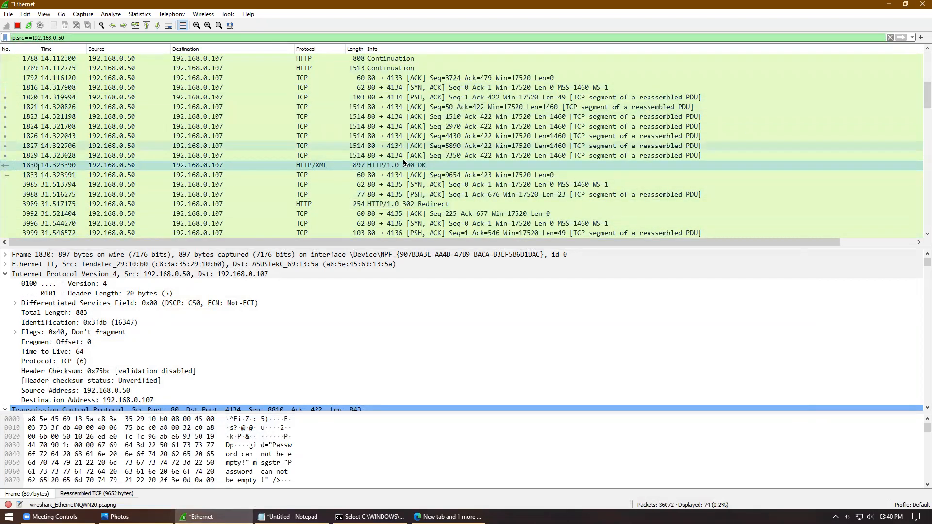
click(431, 176)
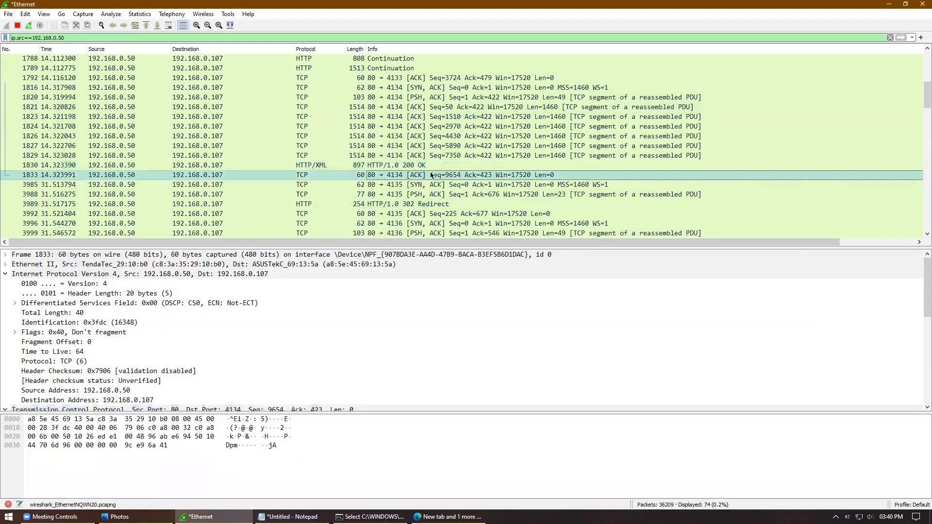
click(456, 79)
click(456, 88)
click(457, 107)
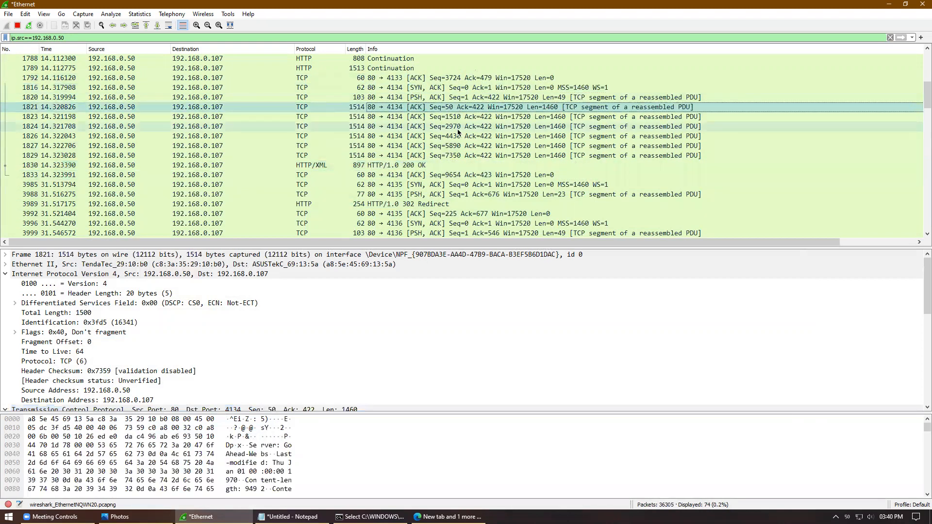
click(457, 127)
click(51, 38)
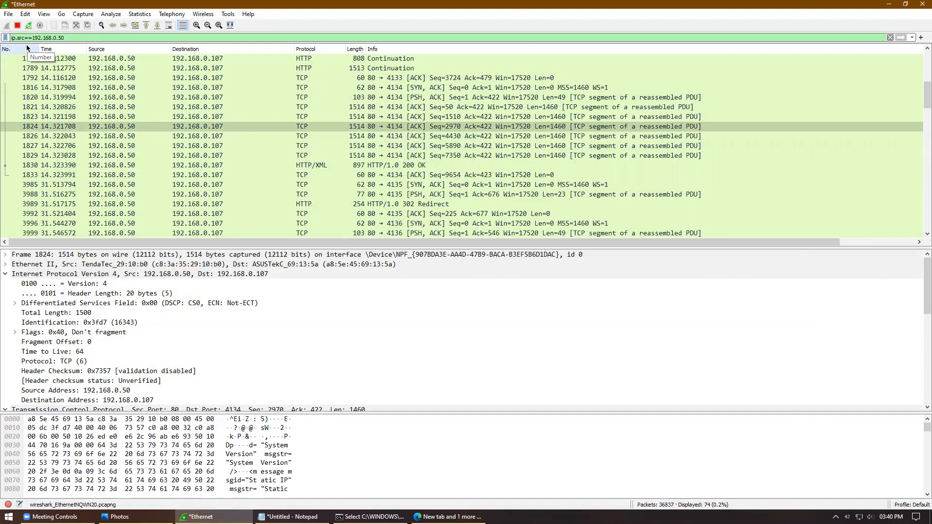
Step: Change the filter to ip.dst==192.168.0.50, listing 61 packets sent to that host
drag(61, 38, 32, 36)
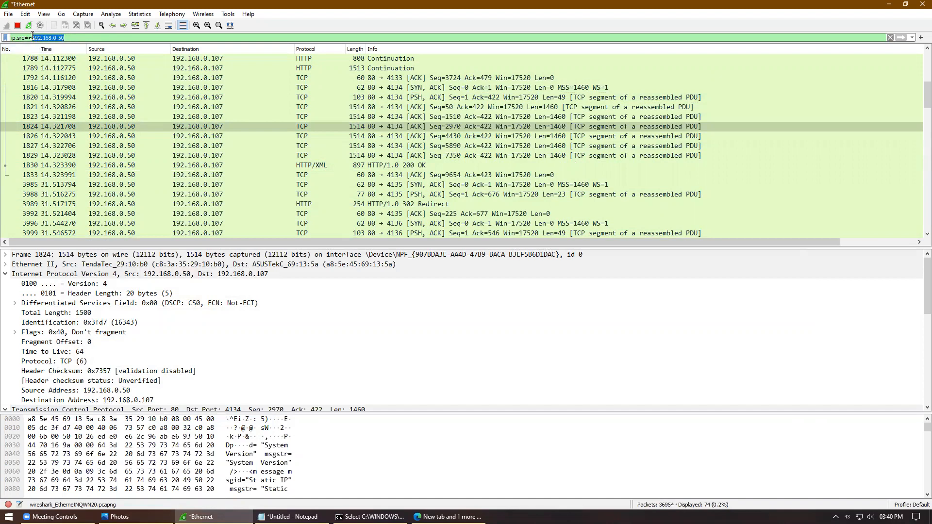
click(90, 37)
drag(25, 37, 18, 37)
text(dst)
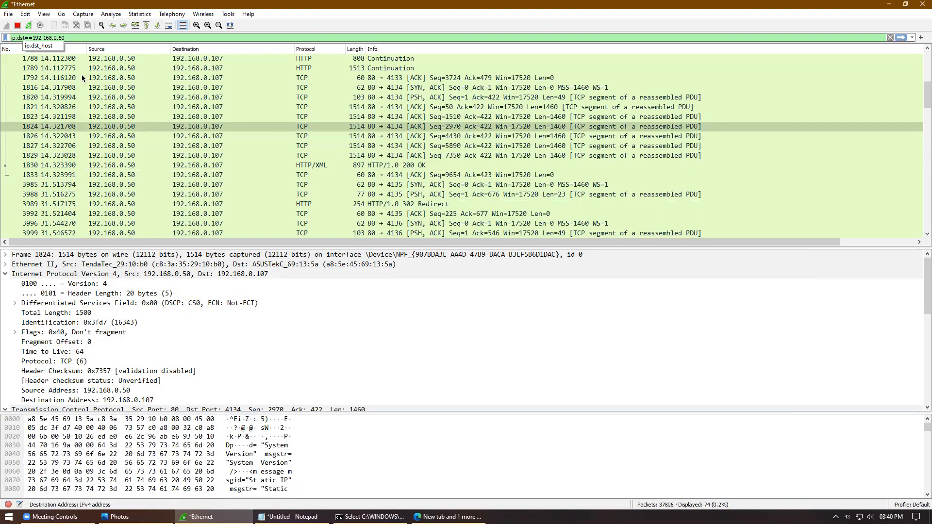
key(Return)
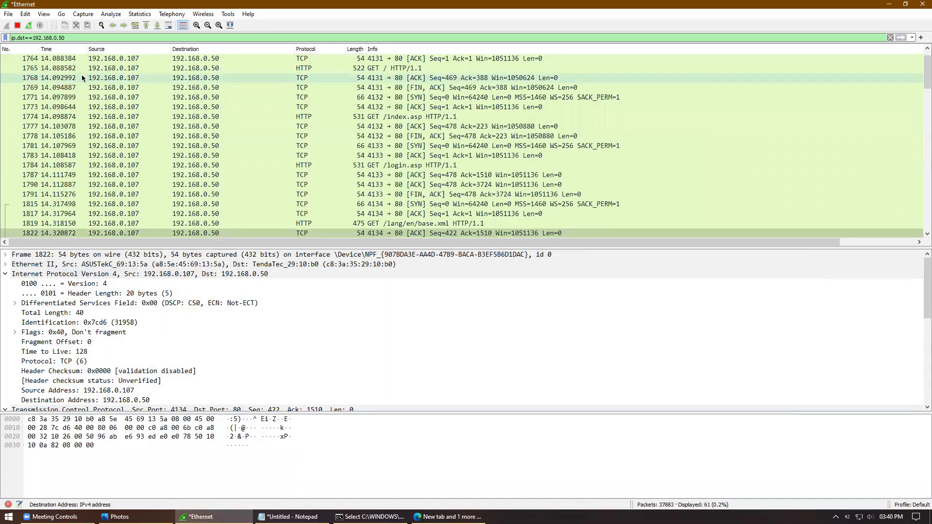
Step: Scroll the destination-filtered packets and place the cursor at the end of the filter text
drag(925, 81, 699, 114)
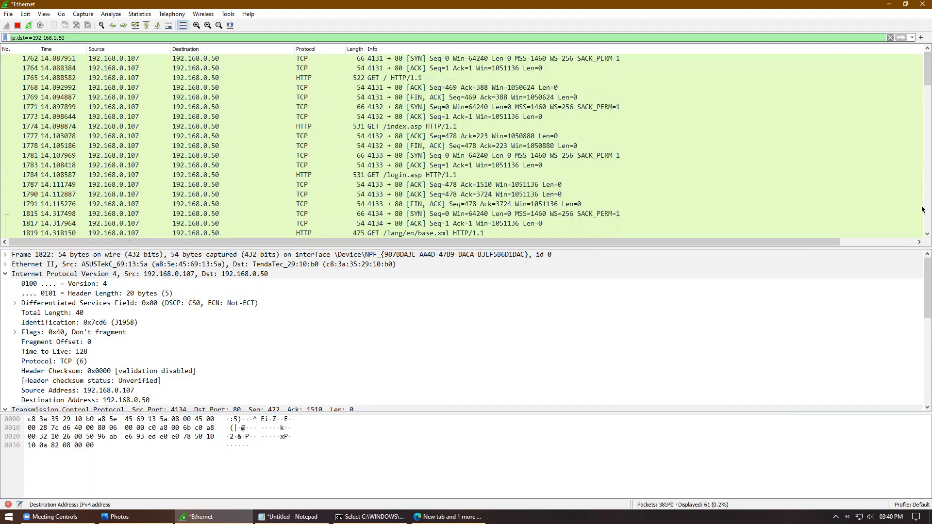
double_click(13, 38)
click(71, 38)
key(BackSpace)
key(BackSpace)
key(BackSpace)
key(BackSpace)
key(BackSpace)
key(BackSpace)
key(BackSpace)
key(BackSpace)
key(BackSpace)
key(BackSpace)
key(BackSpace)
key(BackSpace)
key(BackSpace)
key(BackSpace)
key(BackSpace)
key(BackSpace)
key(BackSpace)
key(BackSpace)
key(BackSpace)
key(BackSpace)
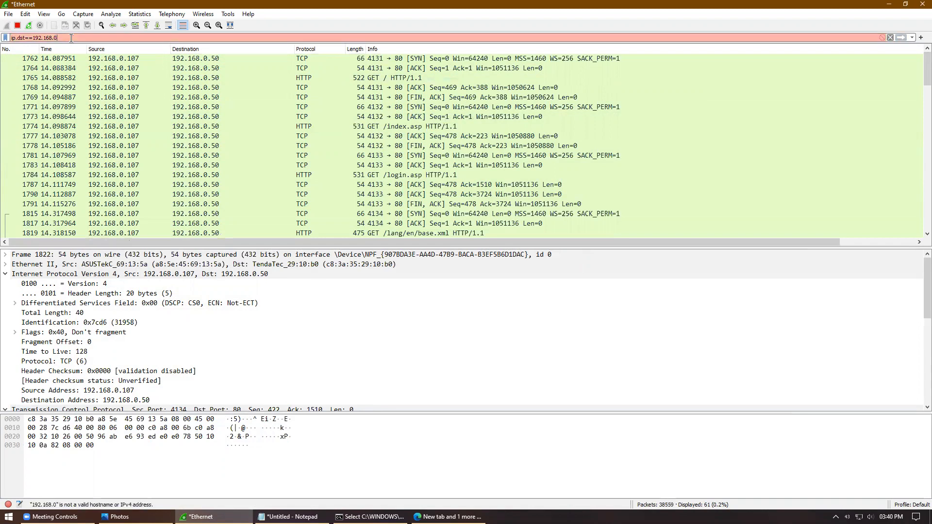
text(dns)
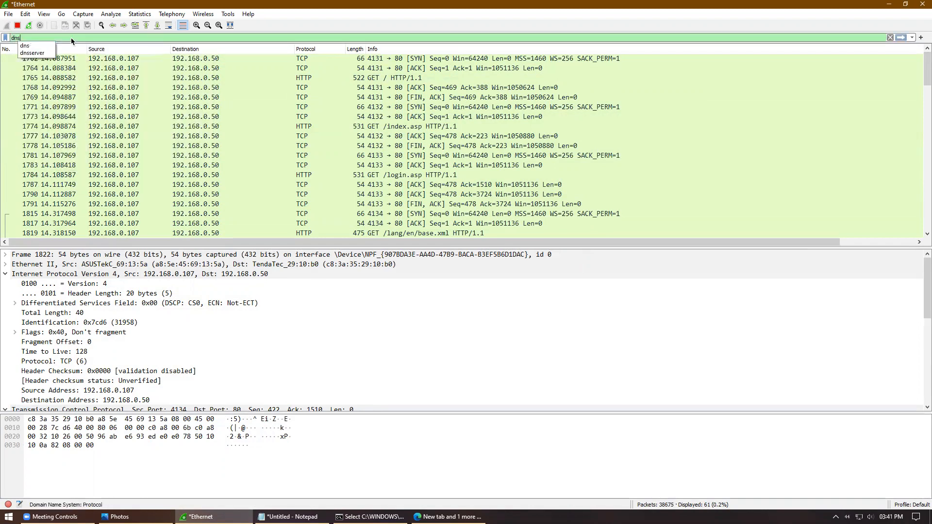
text(.)
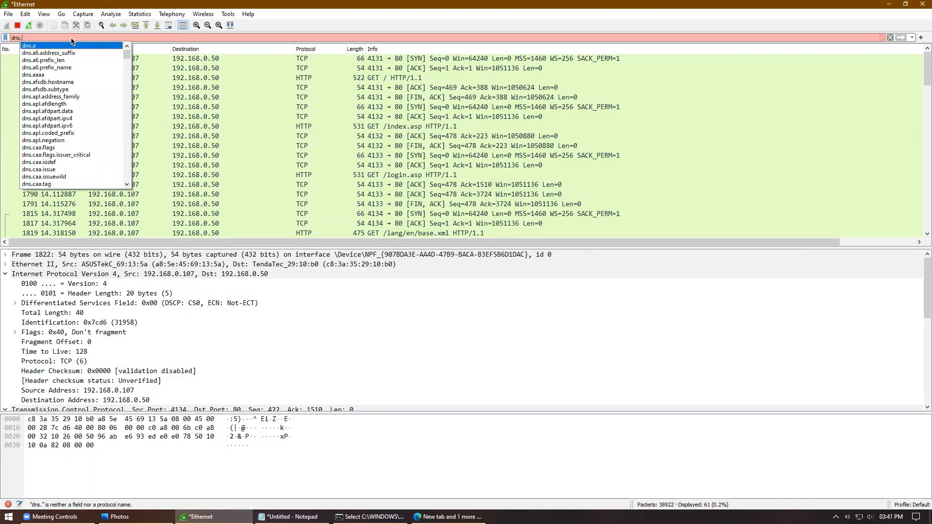
text(d)
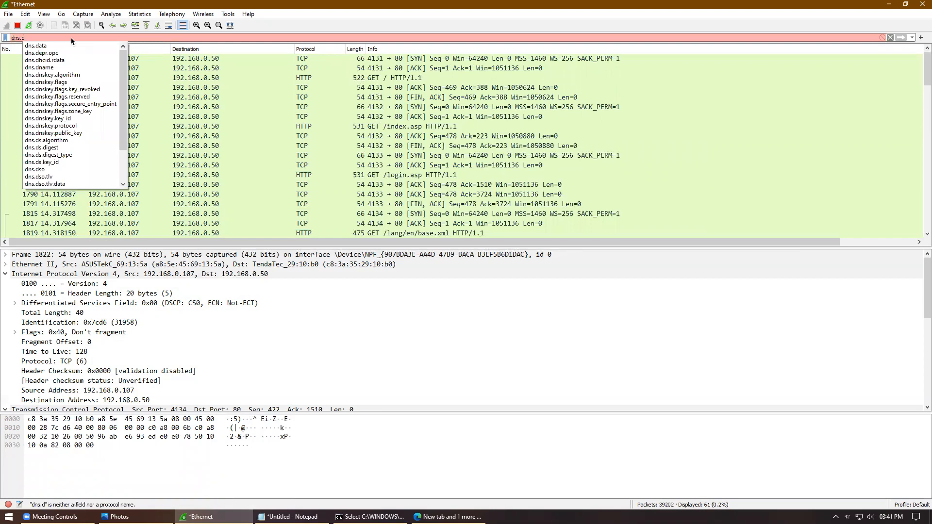
text(s)
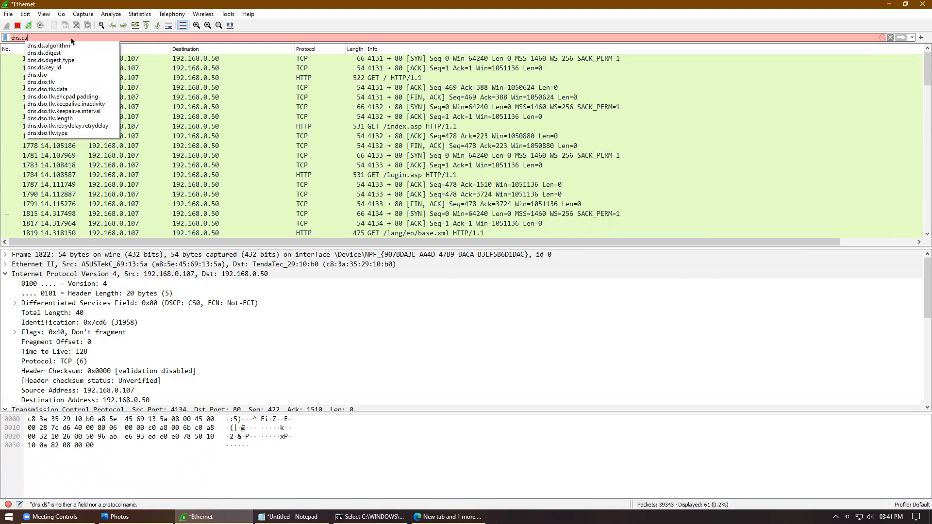
double_click(70, 39)
key(BackSpace)
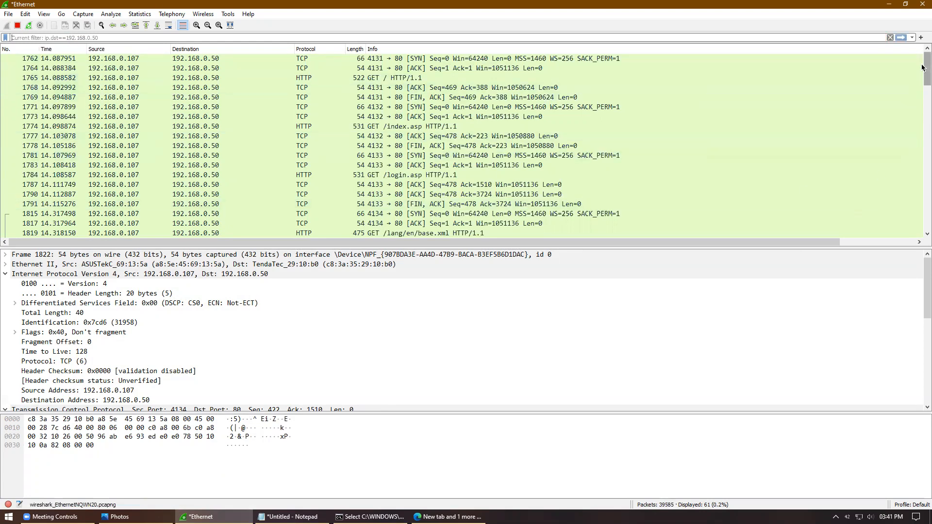
drag(926, 71, 924, 212)
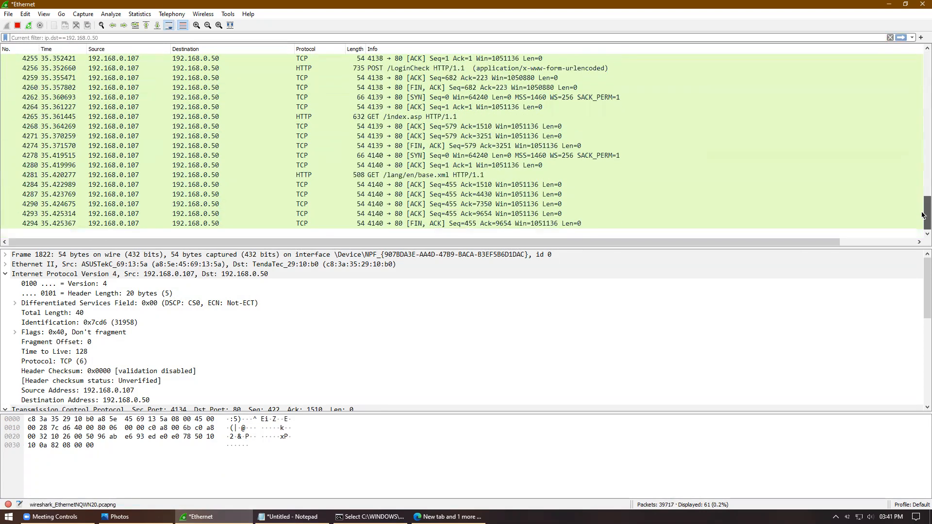
Step: Type arp in the filter bar and browse its field suggestions
text(a)
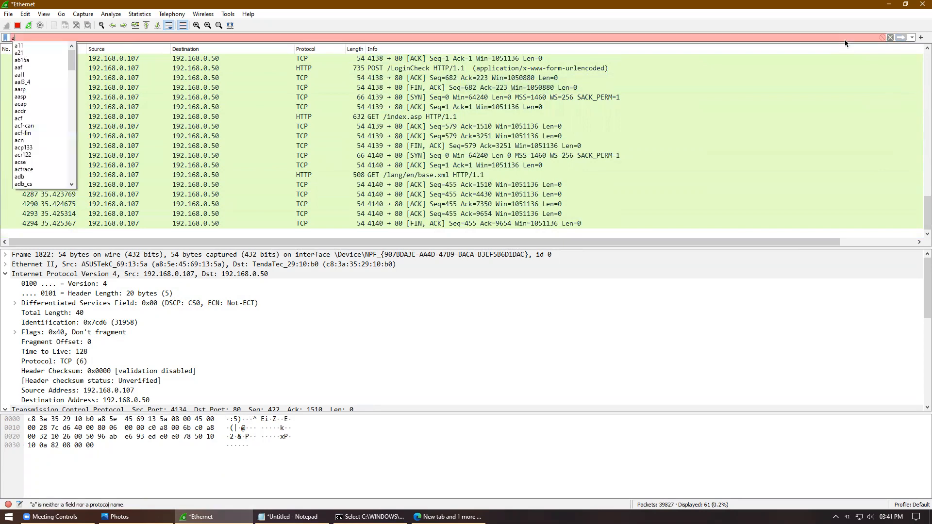
text(rp.)
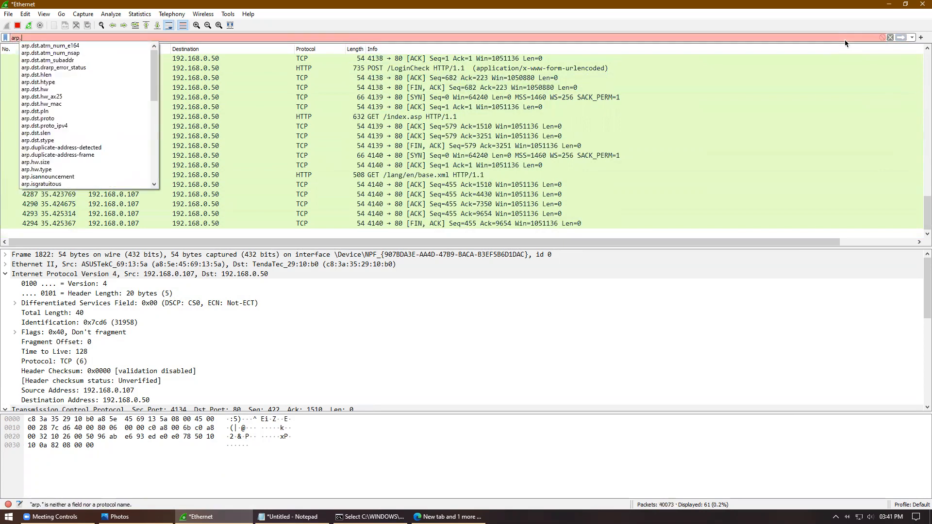
key(BackSpace)
text(.)
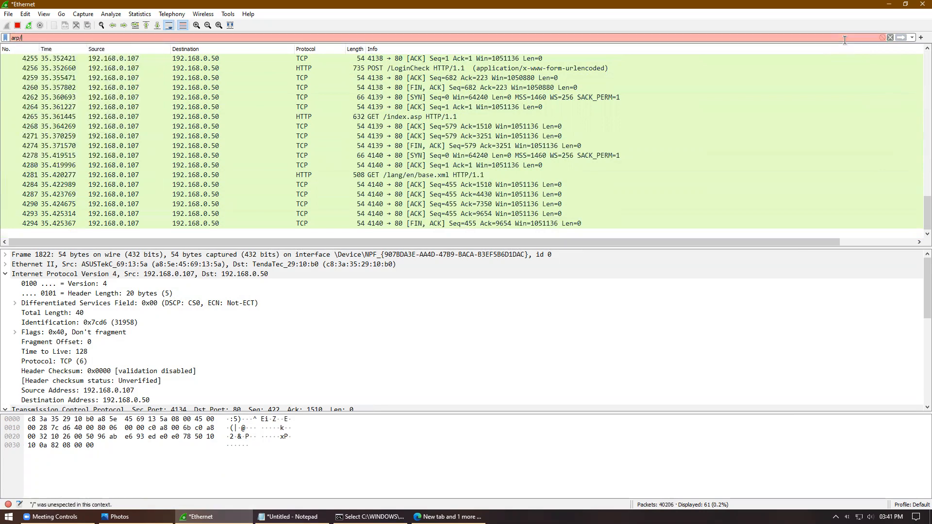
key(BackSpace)
key(Down)
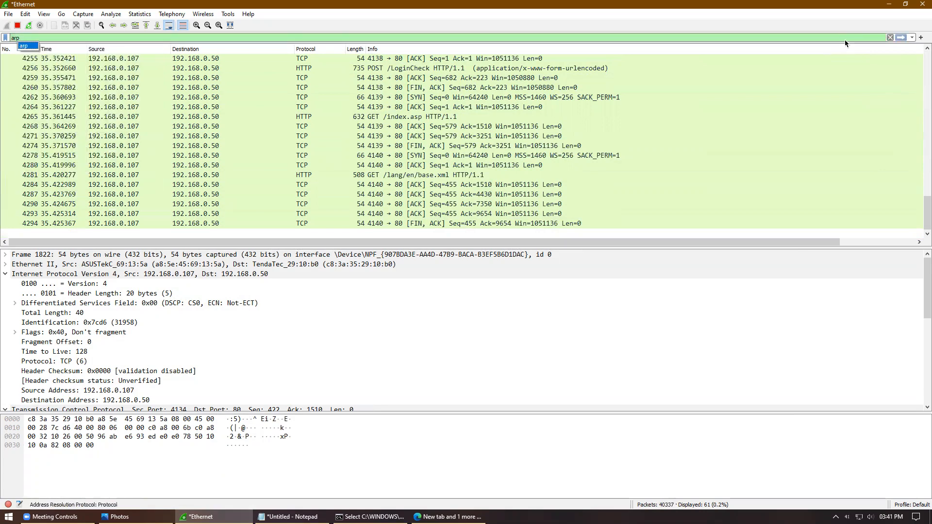
key(Up)
Step: Replace the filter with http., browse the http field suggestions, then clear the filter
key(ctrl+a)
text(htt)
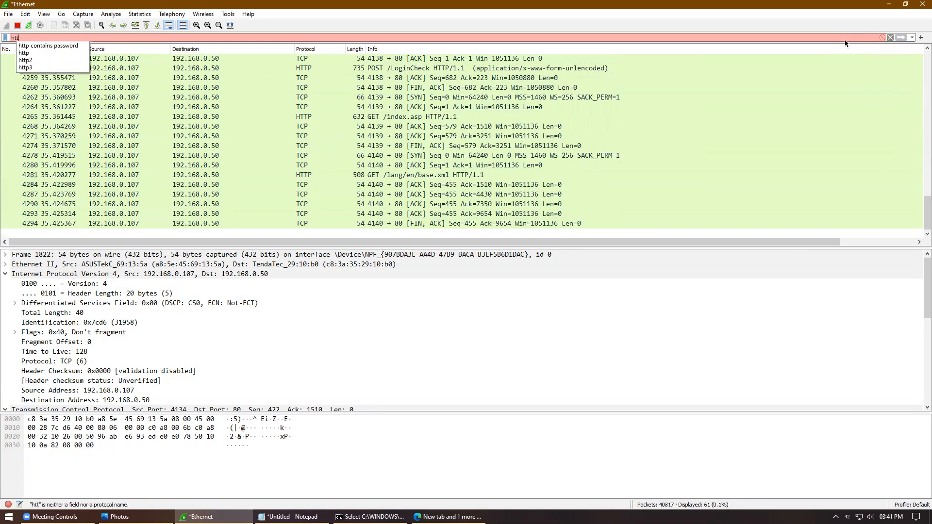
text(p.)
key(Down)
key(Down)
key(Down)
key(Down)
key(Down)
key(Down)
key(Down)
key(Down)
key(Down)
key(Down)
key(Down)
key(Down)
key(Down)
key(Down)
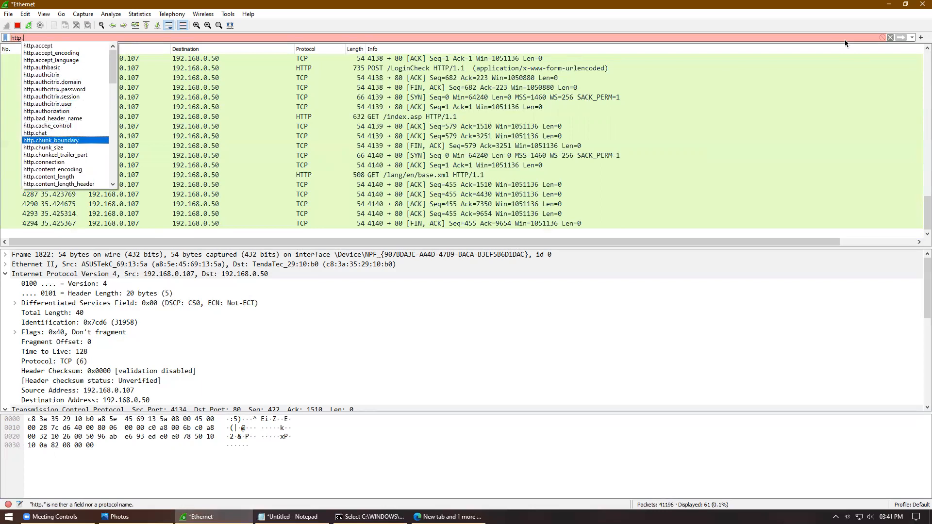
key(Down)
key(Down)
key(Down)
key(Down)
key(Down)
key(Down)
key(Down)
key(Down)
key(Down)
key(Down)
key(Down)
key(Down)
key(Down)
key(Down)
key(Down)
key(Down)
key(Down)
key(Down)
key(Down)
key(Down)
key(Down)
key(Down)
key(Down)
key(Down)
key(Down)
key(Down)
key(Down)
key(Down)
key(Down)
key(Down)
key(Down)
key(Down)
key(Down)
key(Down)
key(Down)
key(Down)
key(Down)
key(Escape)
key(BackSpace)
key(BackSpace)
key(BackSpace)
key(BackSpace)
key(BackSpace)
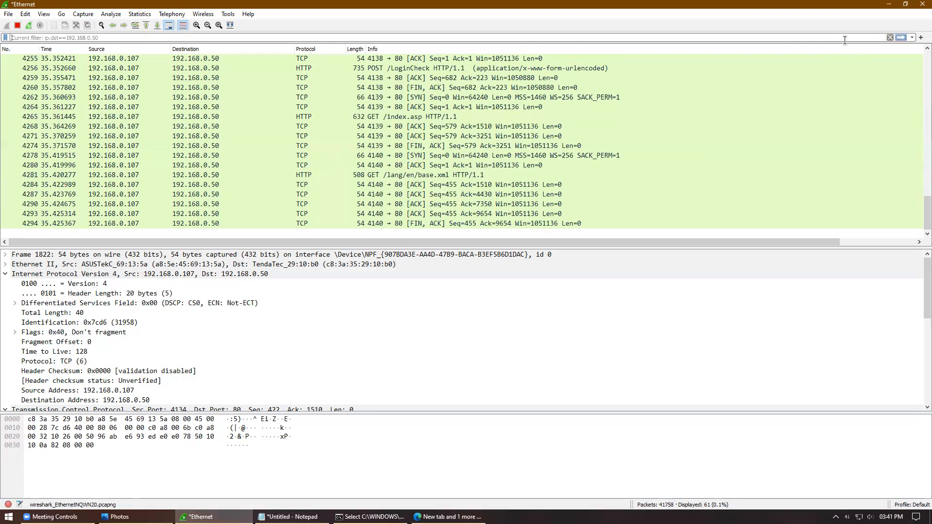
drag(924, 214, 923, 68)
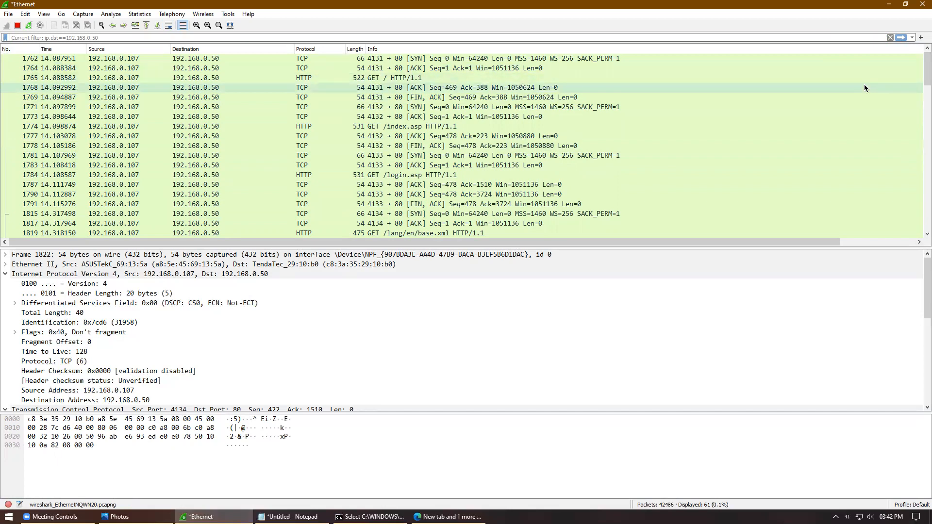
Step: Close Wireshark with Stop and Quit without Saving, then minimize Edge
click(923, 4)
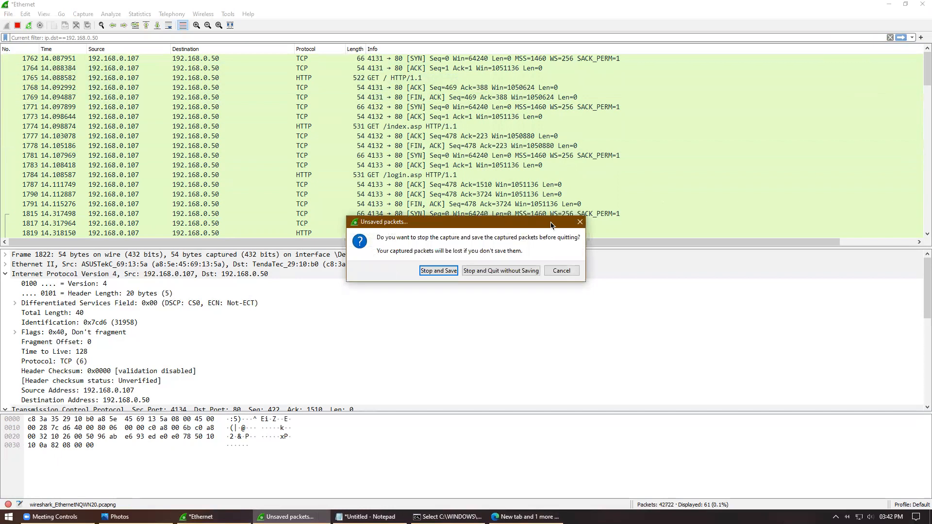
click(505, 272)
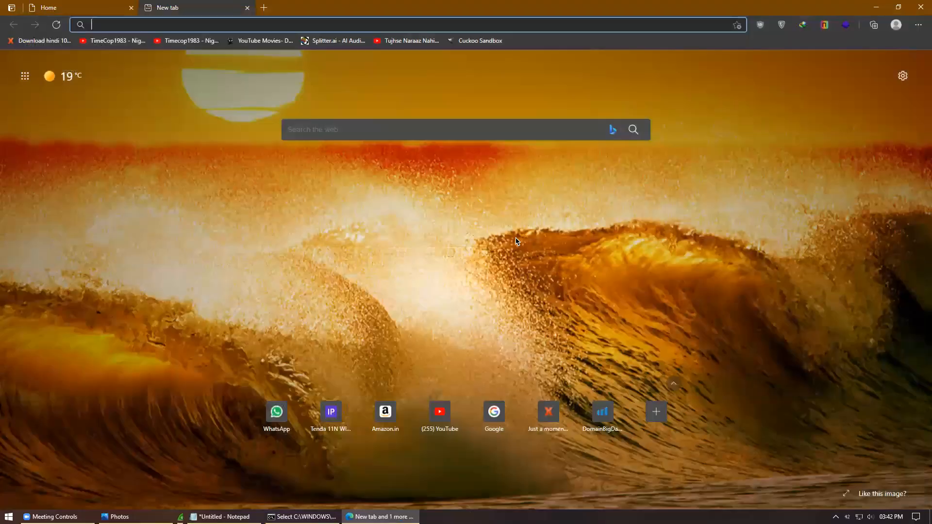
click(877, 10)
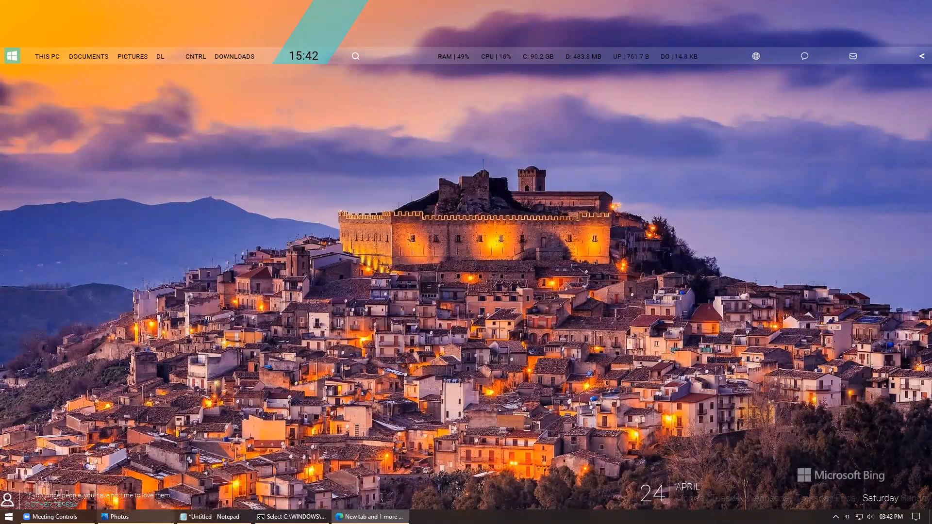
click(120, 516)
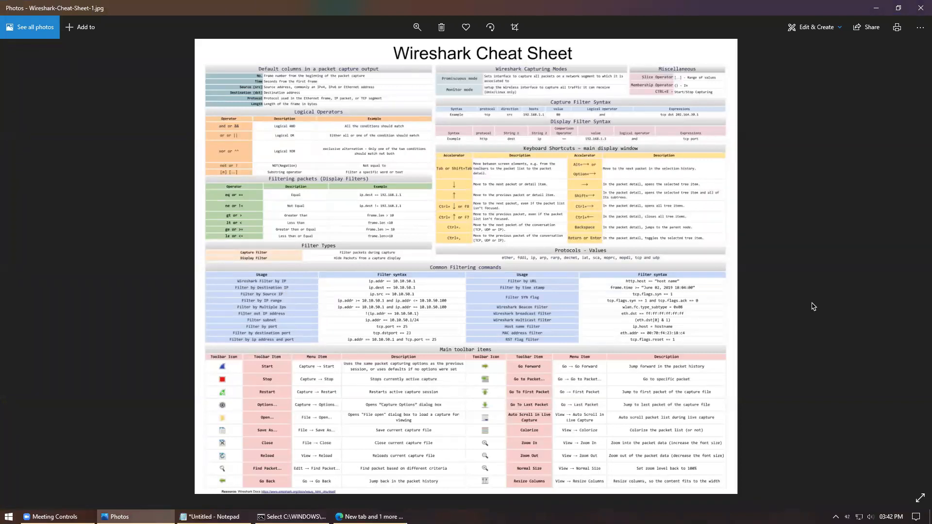
click(876, 8)
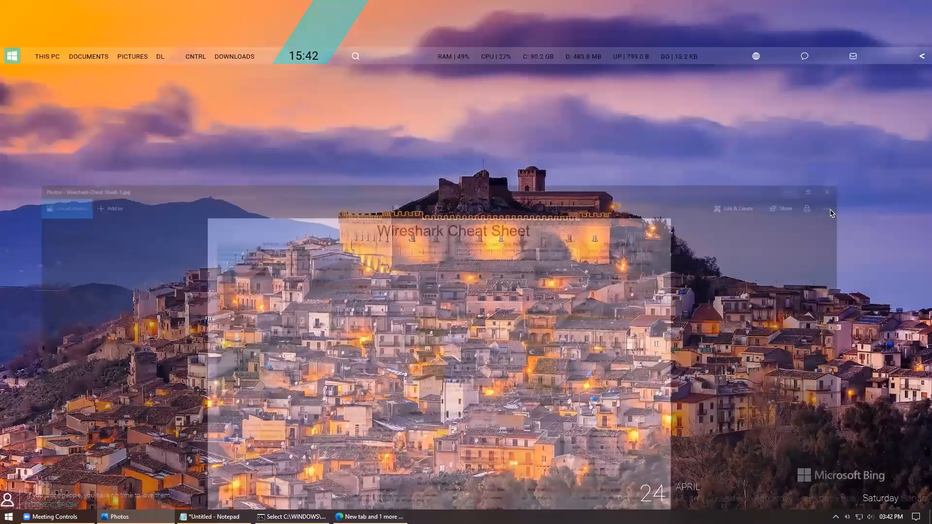